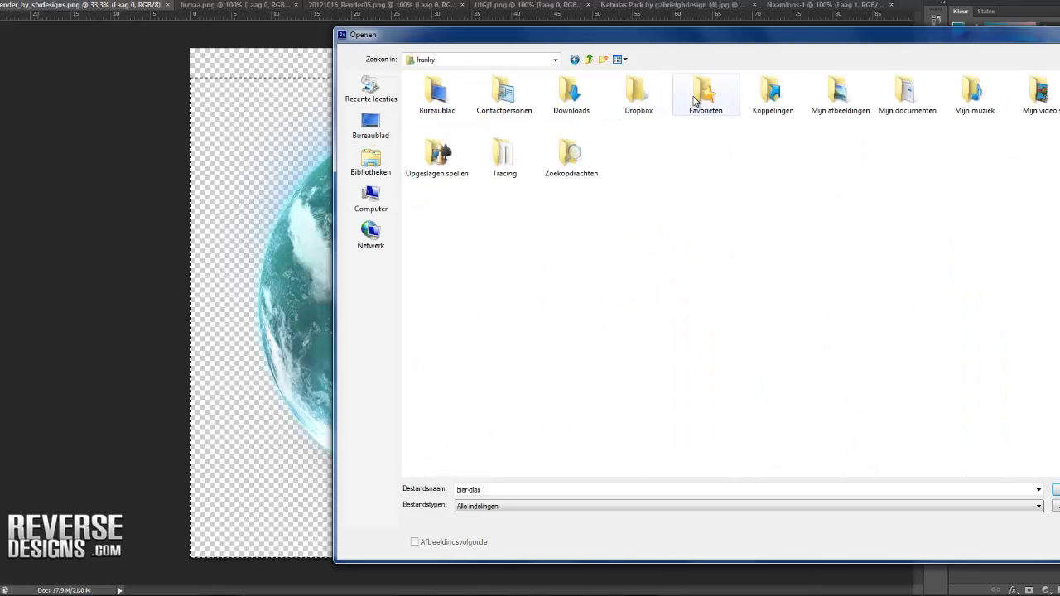
Step: Open the hand-tree image from the Downloads folder
{"action": "double_click", "coordinate": [570, 99]}
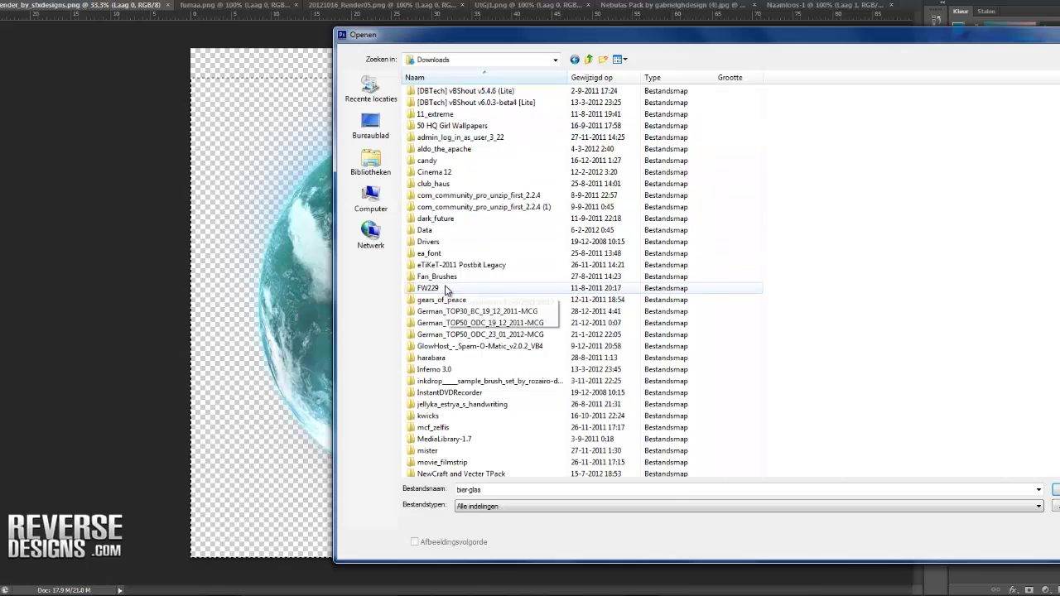
{"action": "scroll", "coordinate": [447, 273], "scroll_direction": "down", "scroll_amount": 15}
{"action": "scroll", "coordinate": [447, 259], "scroll_direction": "down", "scroll_amount": 1}
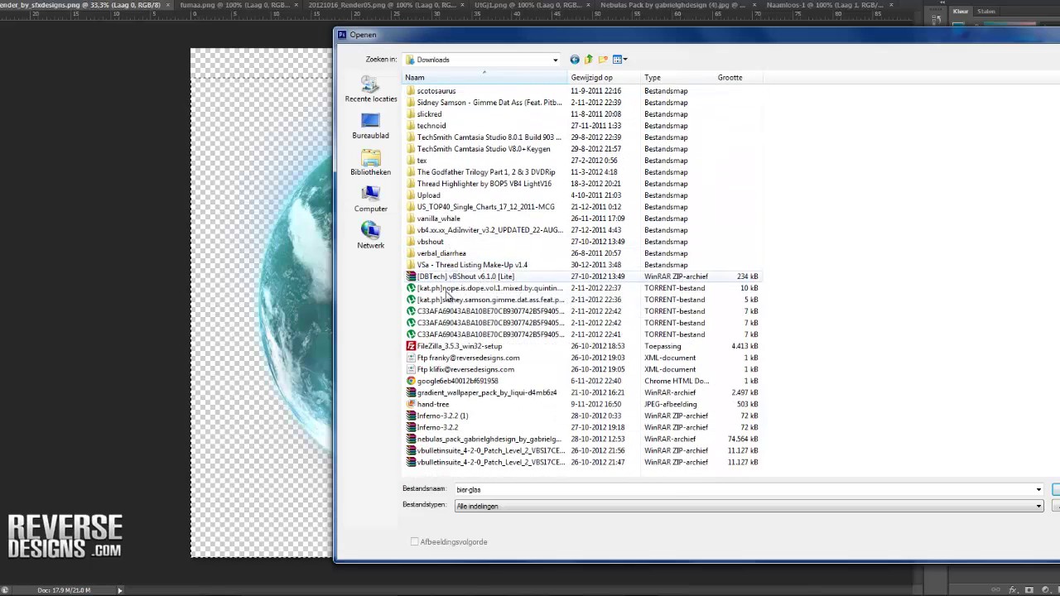
{"action": "double_click", "coordinate": [436, 405]}
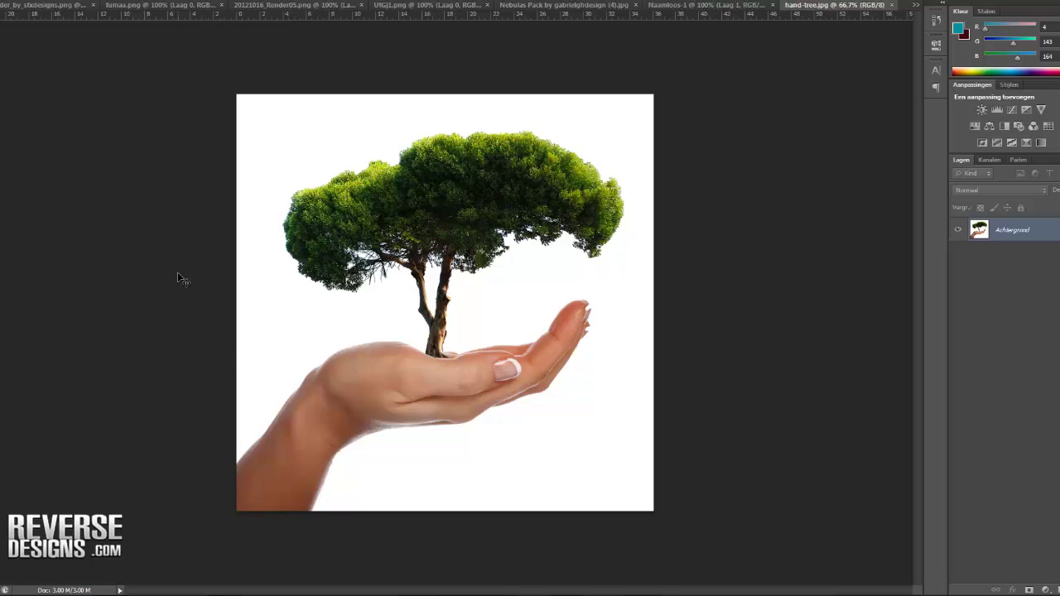
Step: Make a rectangular selection around the tree's crown and set the foreground colour to white (ffffff)
{"action": "left_click", "coordinate": [318, 170]}
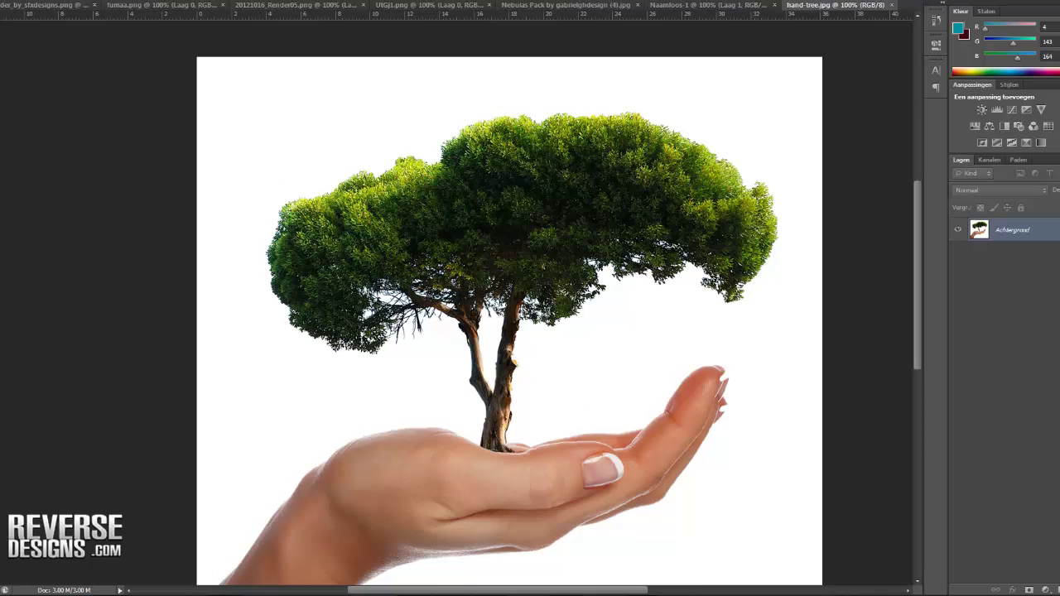
{"action": "left_click_drag", "start_coordinate": [229, 69], "coordinate": [796, 357]}
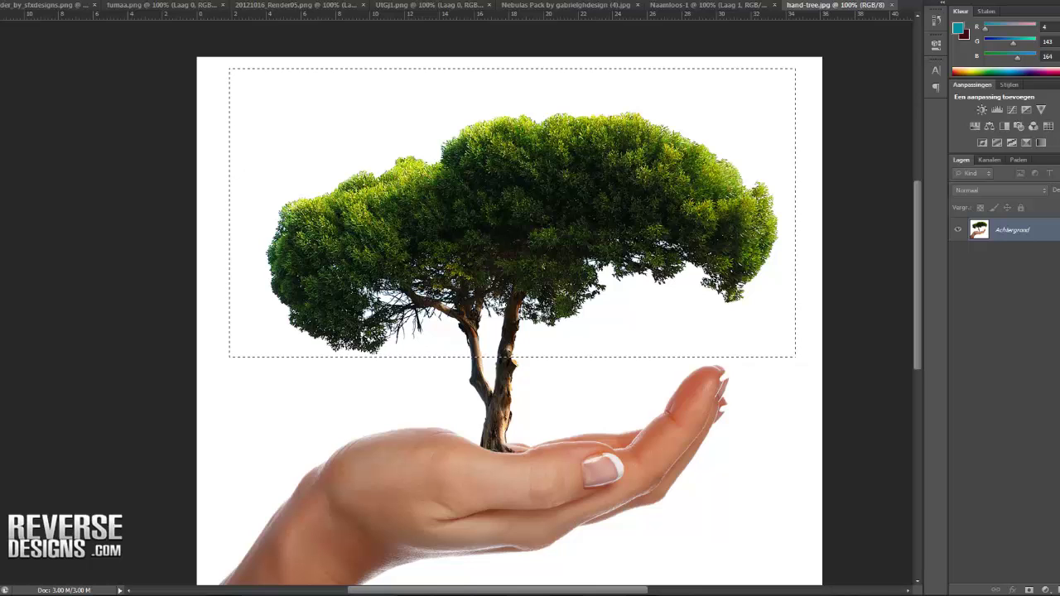
{"action": "left_click", "coordinate": [224, 315]}
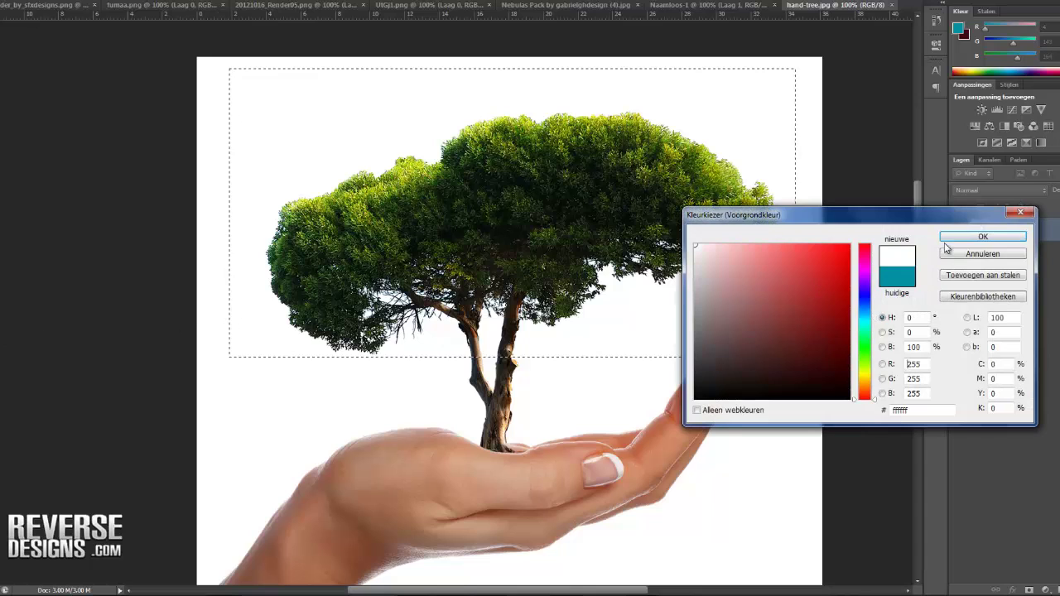
{"action": "left_click", "coordinate": [983, 238]}
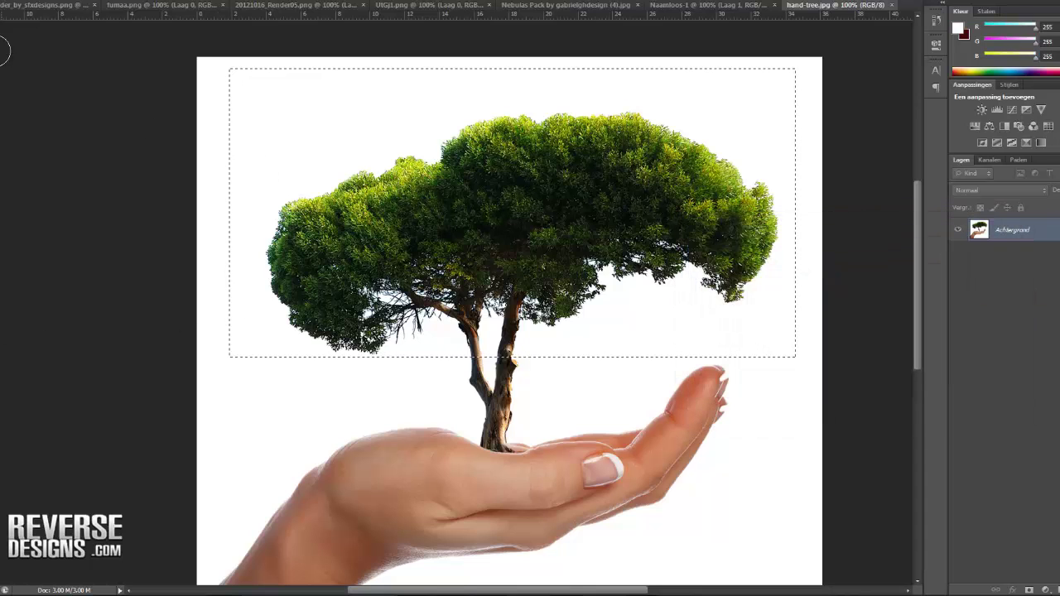
Step: Enlarge the brush, paint over the selected tree crown in white, and clear the selection
{"action": "left_click", "coordinate": [16, 1]}
{"action": "left_click_drag", "start_coordinate": [46, 23], "coordinate": [58, 26]}
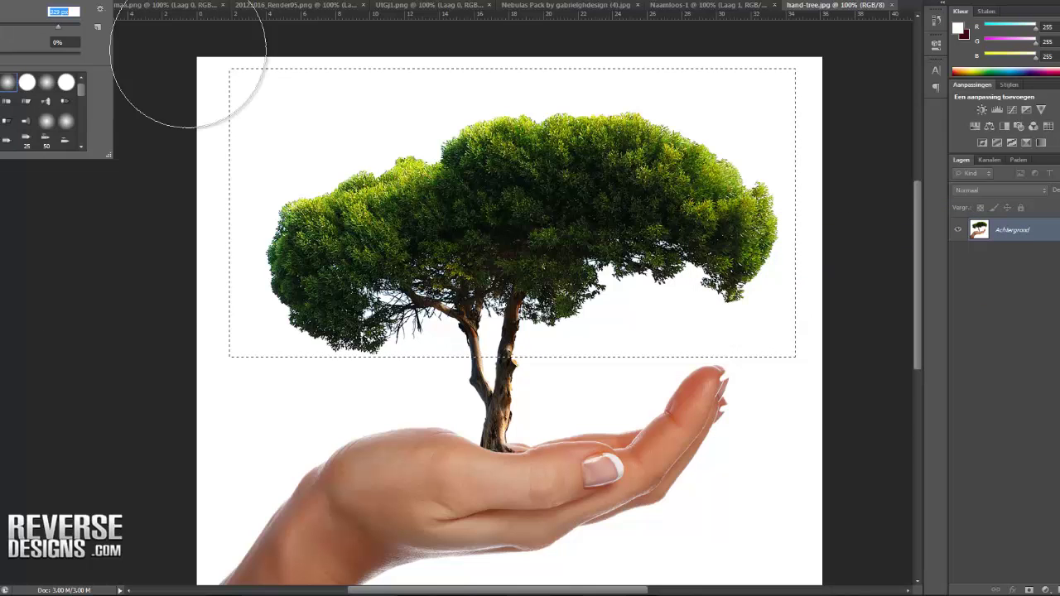
{"action": "left_click_drag", "start_coordinate": [613, 136], "coordinate": [655, 137]}
{"action": "mouse_move", "coordinate": [427, 147]}
{"action": "left_mouse_down"}
{"action": "mouse_move", "coordinate": [353, 162]}
{"action": "mouse_move", "coordinate": [659, 148]}
{"action": "mouse_move", "coordinate": [697, 192]}
{"action": "mouse_move", "coordinate": [631, 257]}
{"action": "mouse_move", "coordinate": [745, 211]}
{"action": "mouse_move", "coordinate": [698, 223]}
{"action": "mouse_move", "coordinate": [639, 285]}
{"action": "mouse_move", "coordinate": [494, 339]}
{"action": "mouse_move", "coordinate": [350, 315]}
{"action": "mouse_move", "coordinate": [222, 313]}
{"action": "mouse_move", "coordinate": [408, 171]}
{"action": "left_mouse_up"}
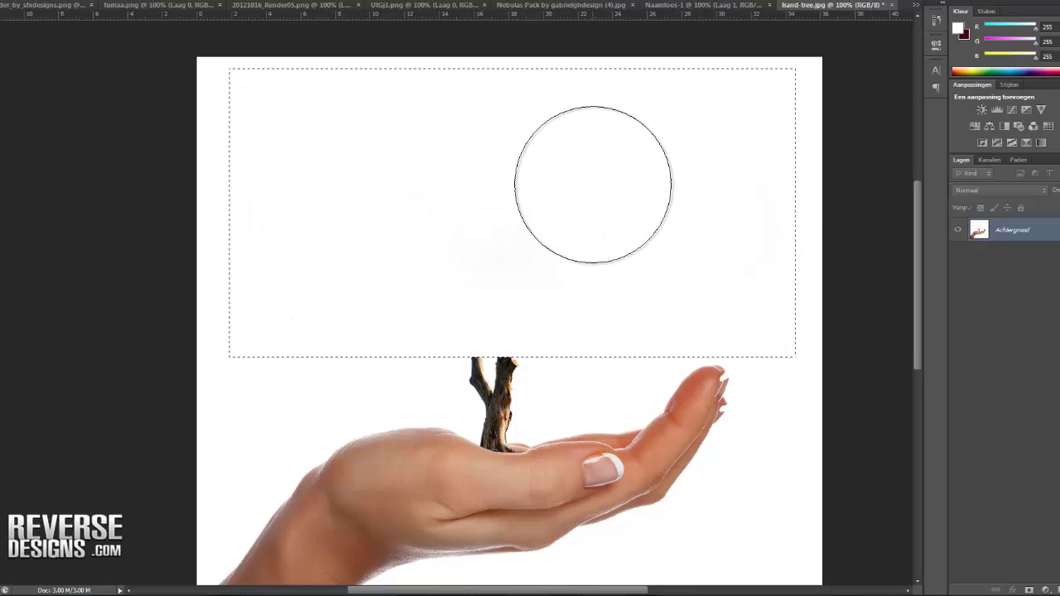
{"action": "key", "text": "ctrl+d"}
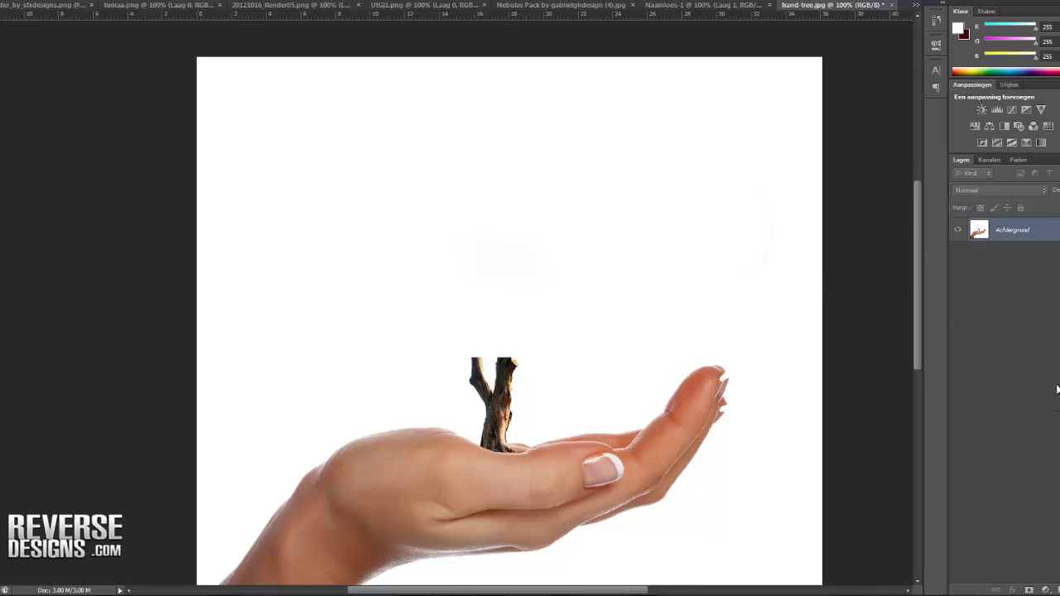
Step: Paste the copied tree crown as a new layer and remove its white background with the Magic Eraser
{"action": "key", "text": "ctrl+v"}
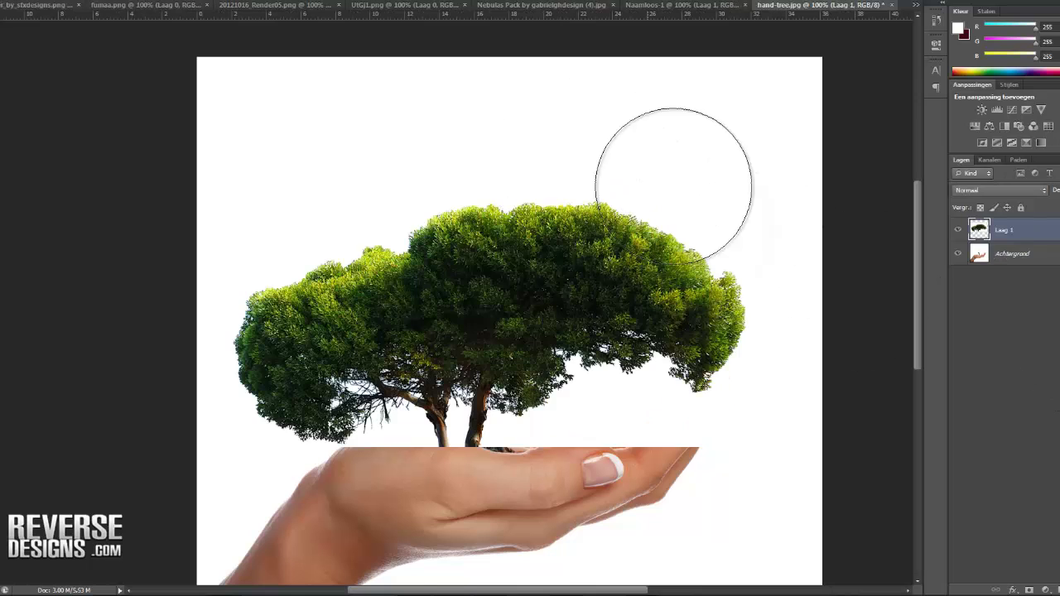
{"action": "left_click", "coordinate": [958, 232]}
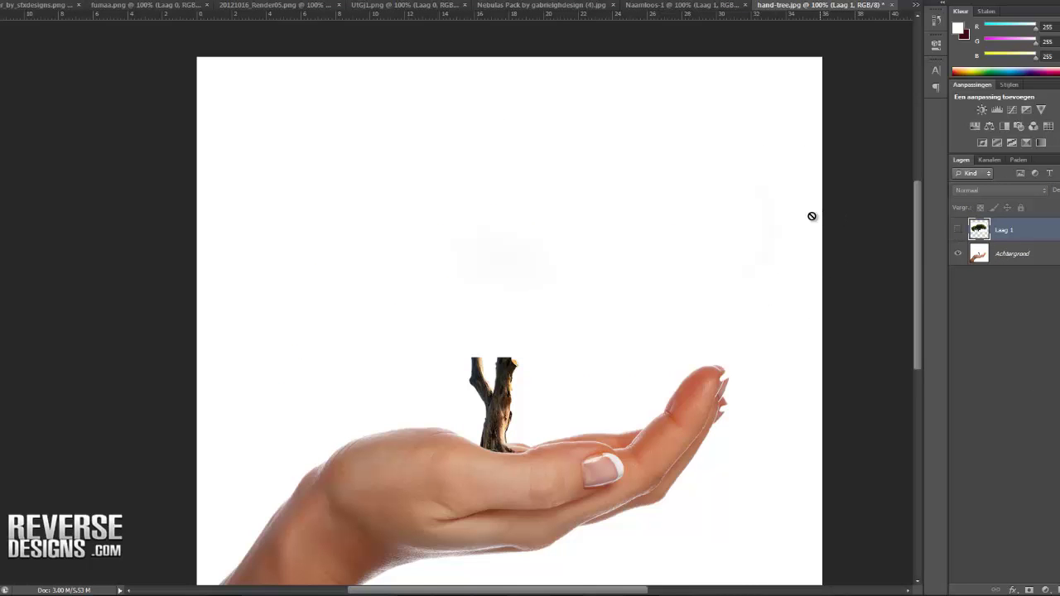
{"action": "left_click", "coordinate": [958, 232]}
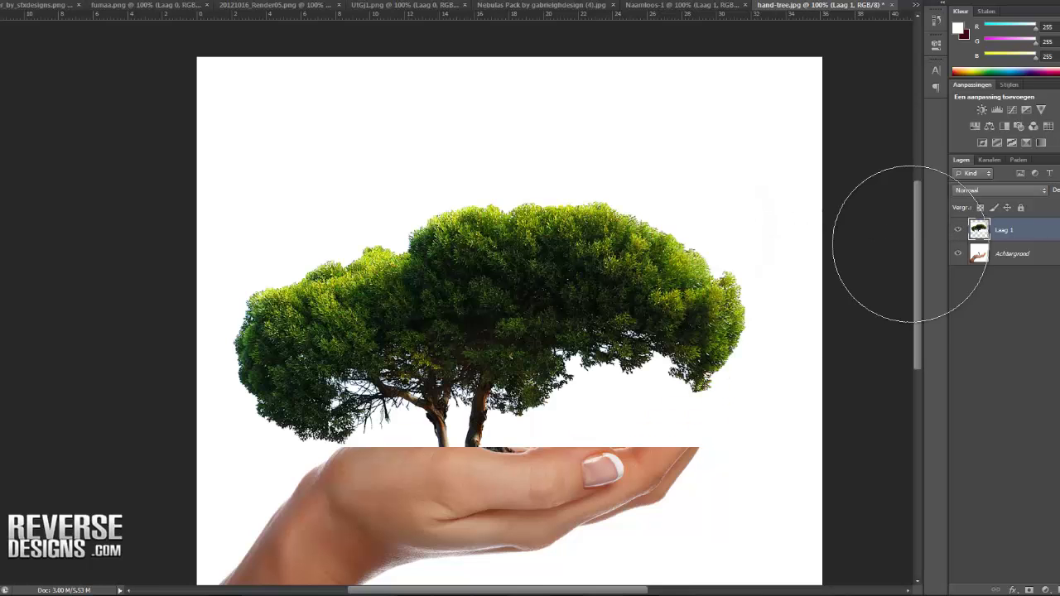
{"action": "right_click", "coordinate": [0, 182]}
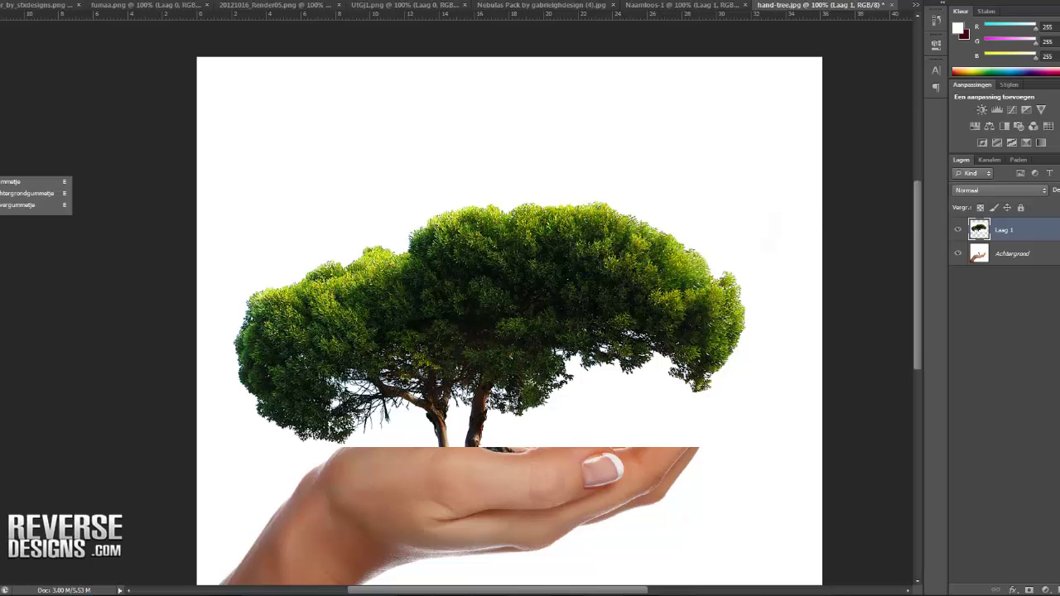
{"action": "left_click", "coordinate": [13, 207]}
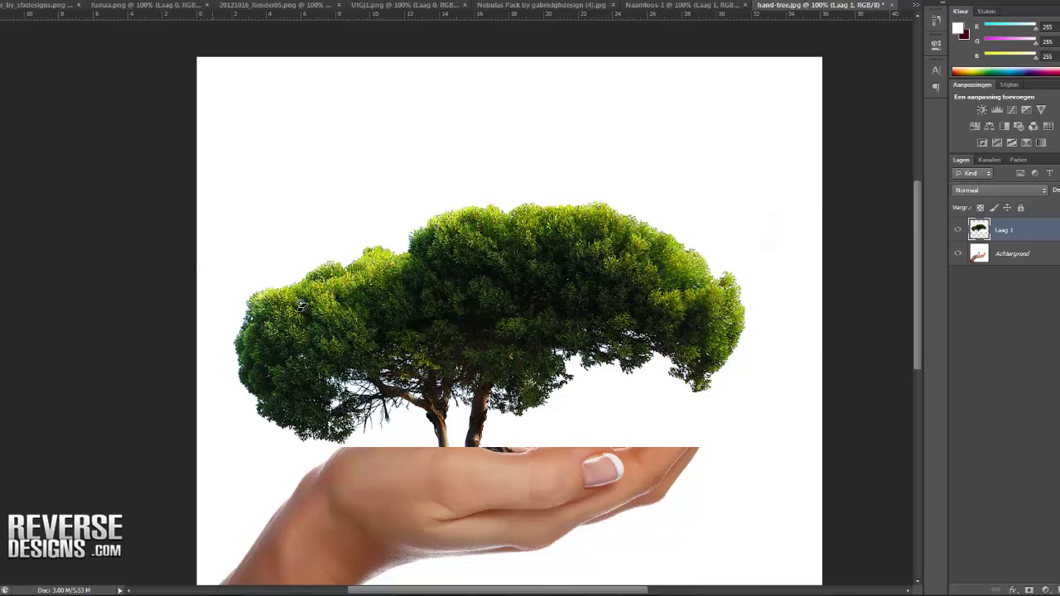
{"action": "left_click", "coordinate": [650, 407]}
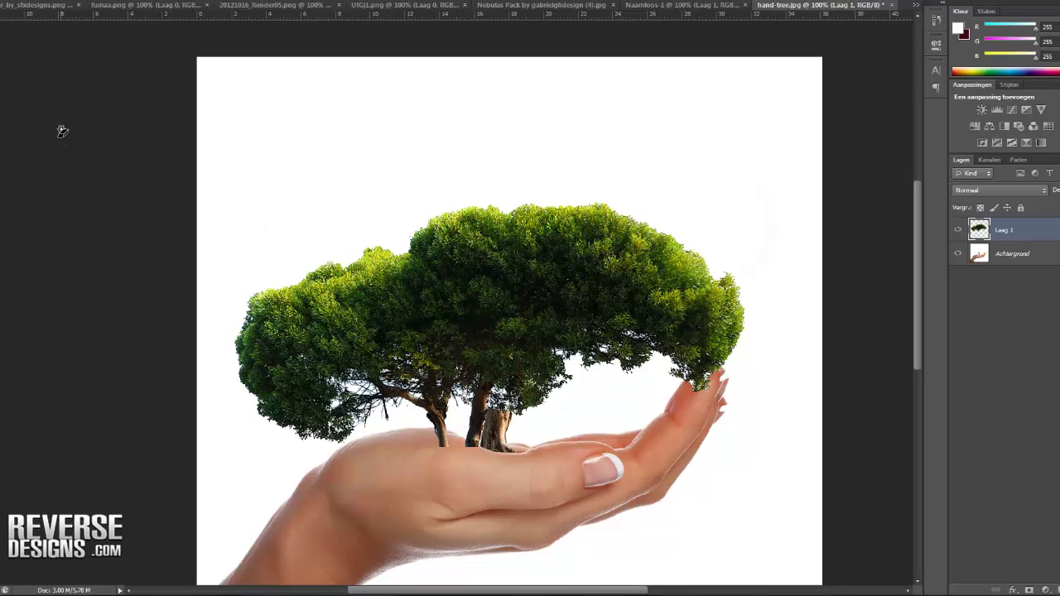
Step: Hide the tree crown layer and paste the globe from the planet render document directly above the Achtergrond layer
{"action": "left_click", "coordinate": [959, 230]}
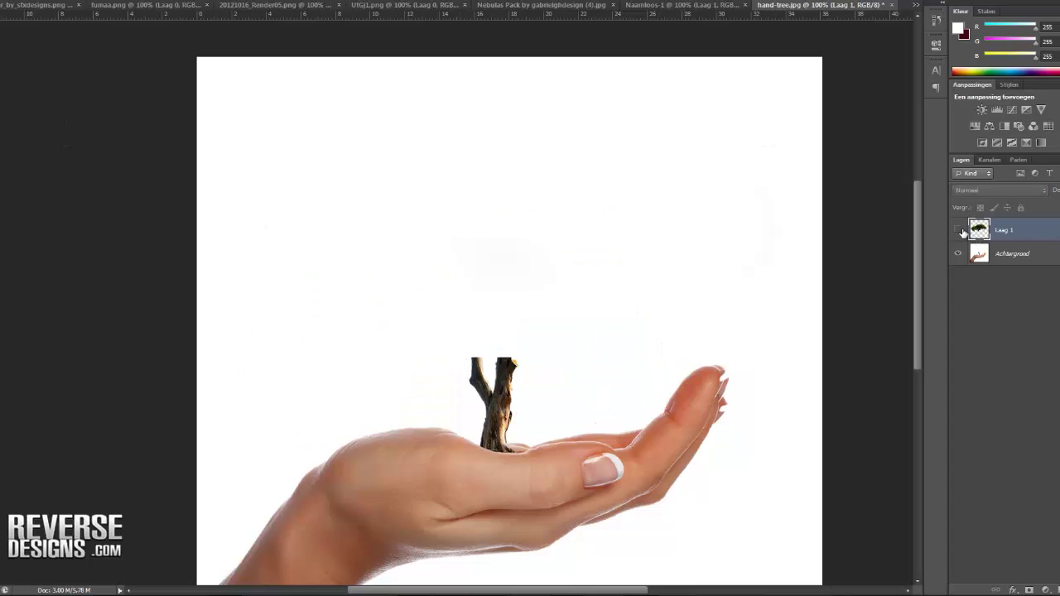
{"action": "left_click", "coordinate": [2, 0]}
{"action": "left_click", "coordinate": [2, 0]}
{"action": "left_click", "coordinate": [42, 6]}
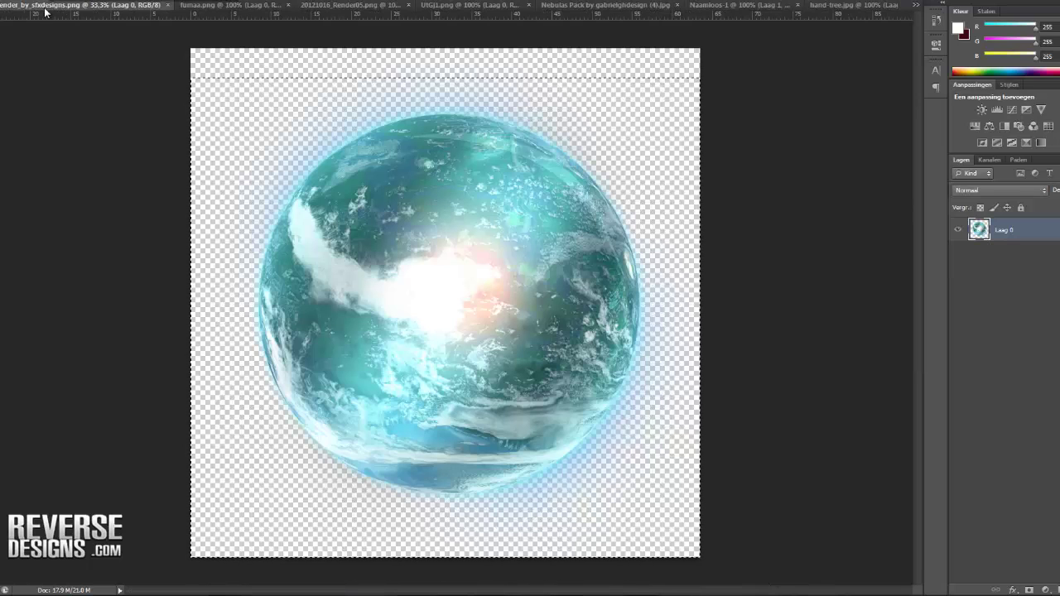
{"action": "left_click", "coordinate": [842, 9]}
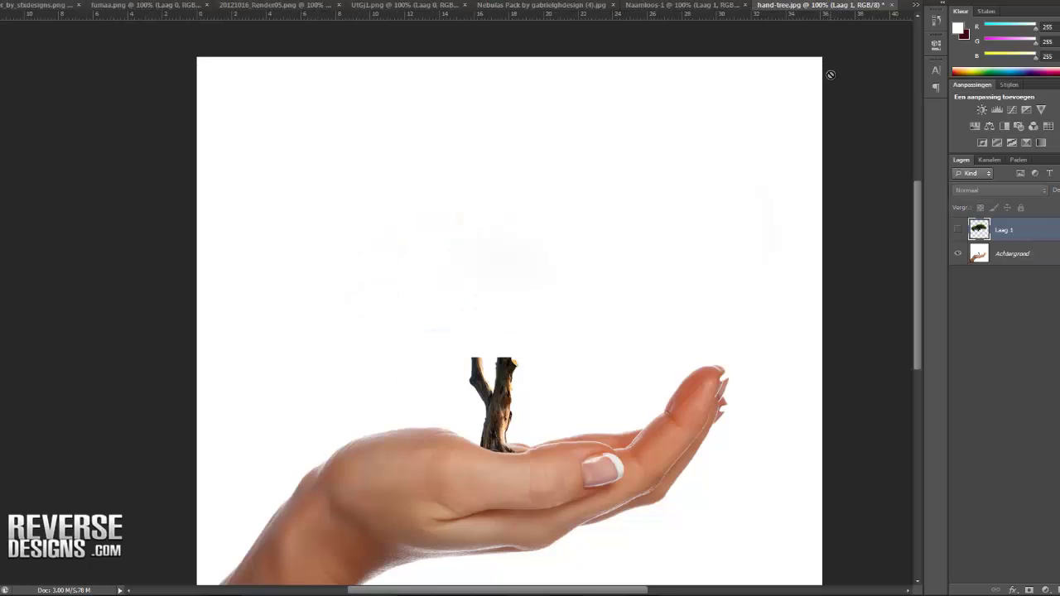
{"action": "left_click", "coordinate": [1008, 257]}
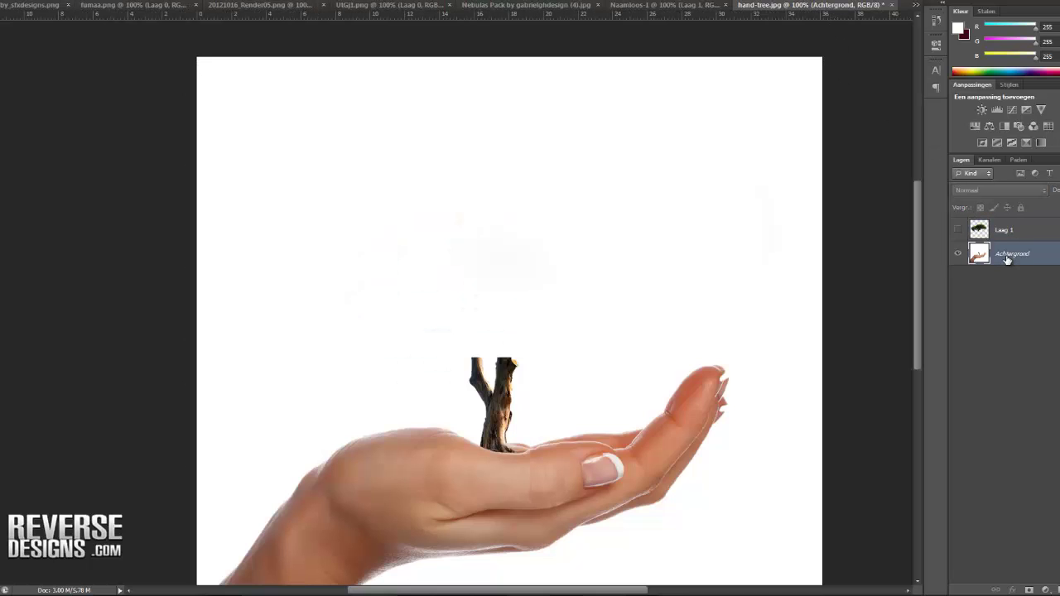
{"action": "key", "text": "ctrl+v"}
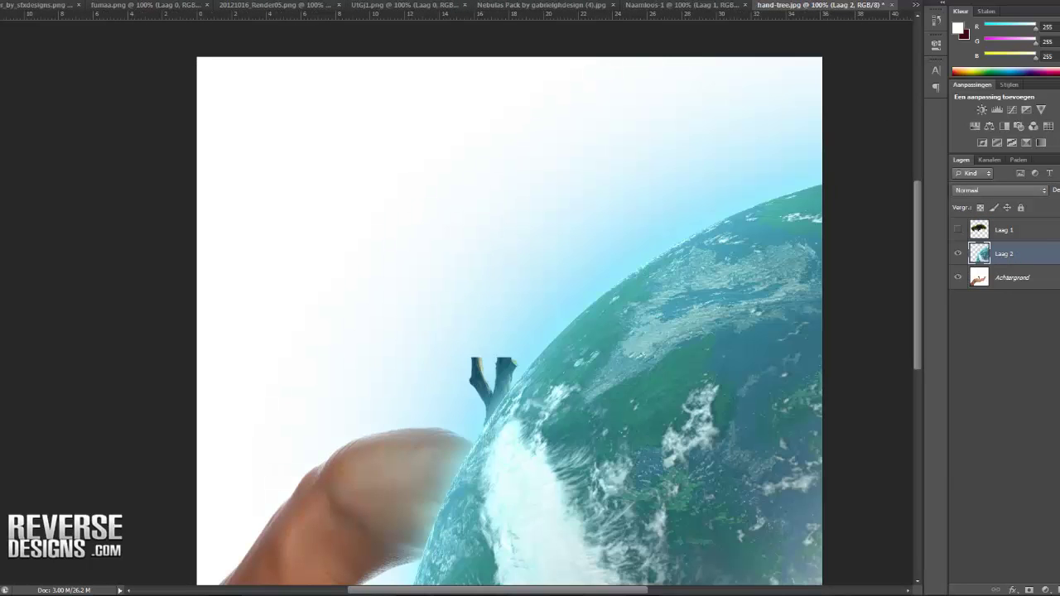
Step: Scale the globe down with Free Transform, place it over the trunk on the palm, and apply the transformation
{"action": "key", "text": "ctrl+t"}
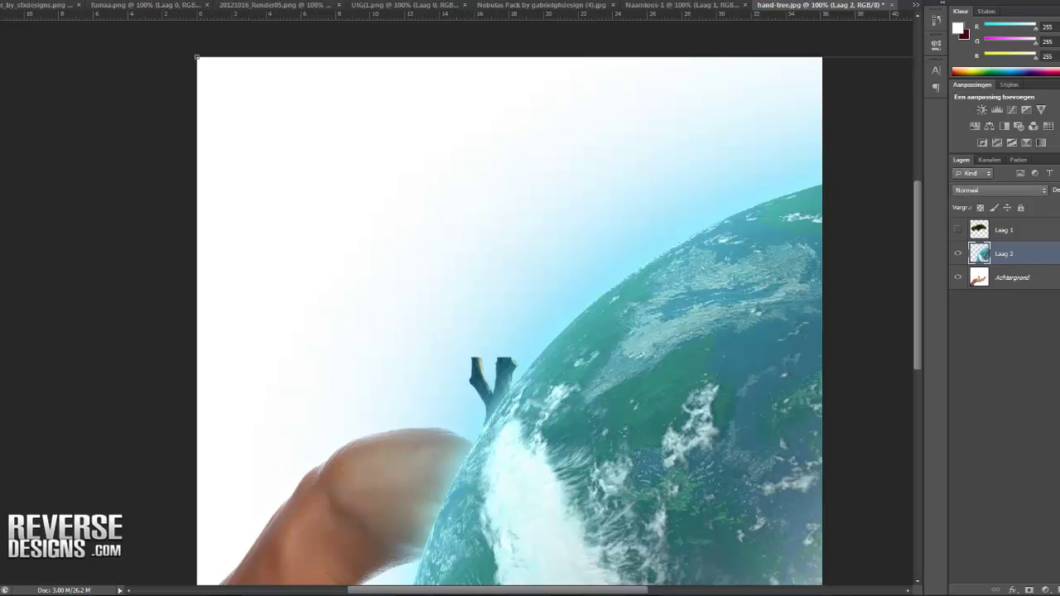
{"action": "left_click_drag", "start_coordinate": [199, 60], "coordinate": [812, 519]}
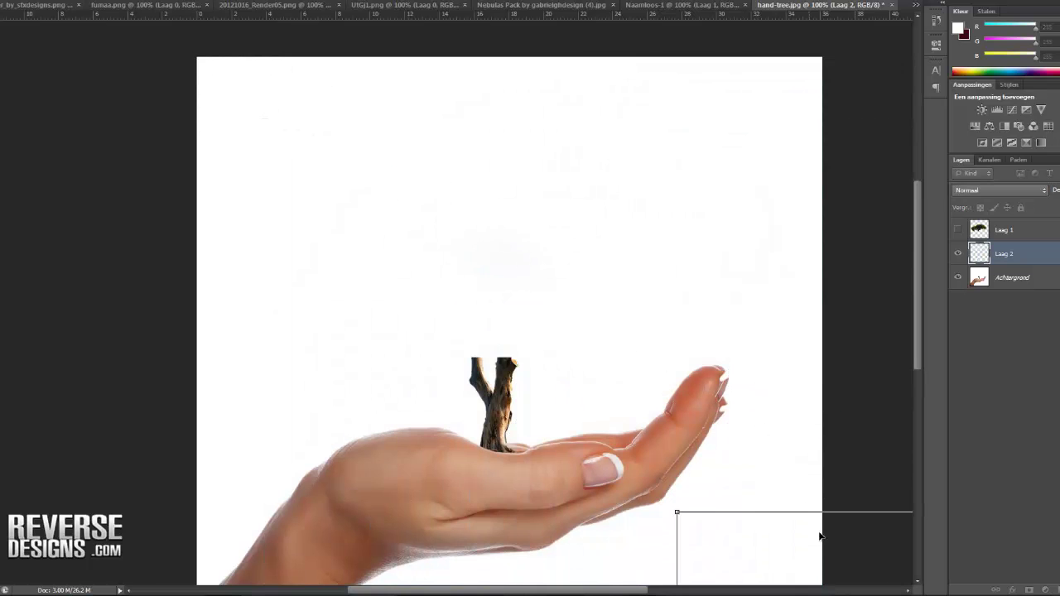
{"action": "left_click_drag", "start_coordinate": [816, 557], "coordinate": [764, 494]}
{"action": "left_click_drag", "start_coordinate": [807, 583], "coordinate": [371, 104]}
{"action": "left_click_drag", "start_coordinate": [235, 85], "coordinate": [447, 237]}
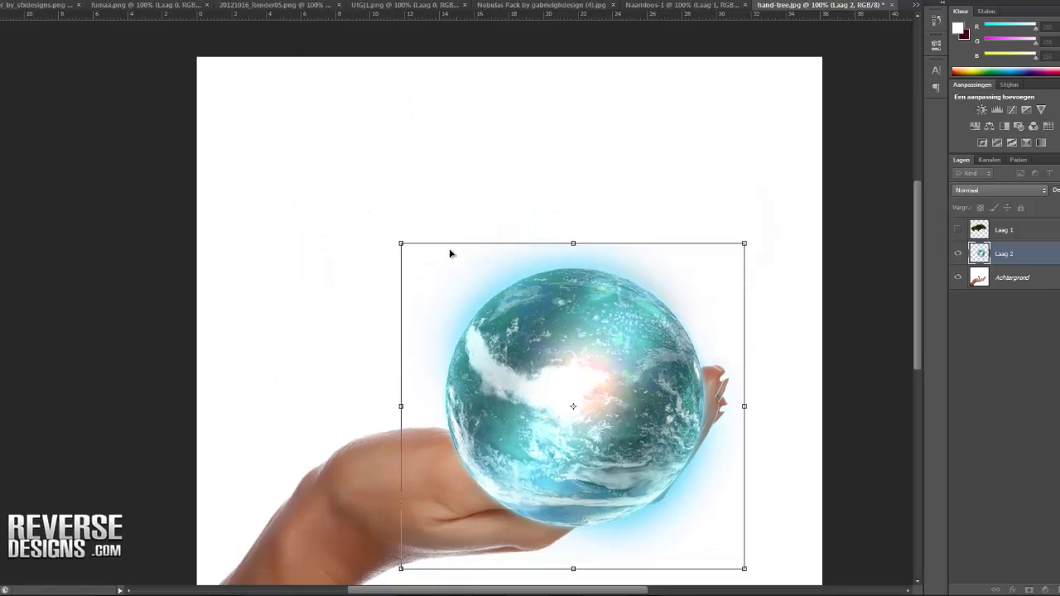
{"action": "left_click_drag", "start_coordinate": [550, 397], "coordinate": [457, 301]}
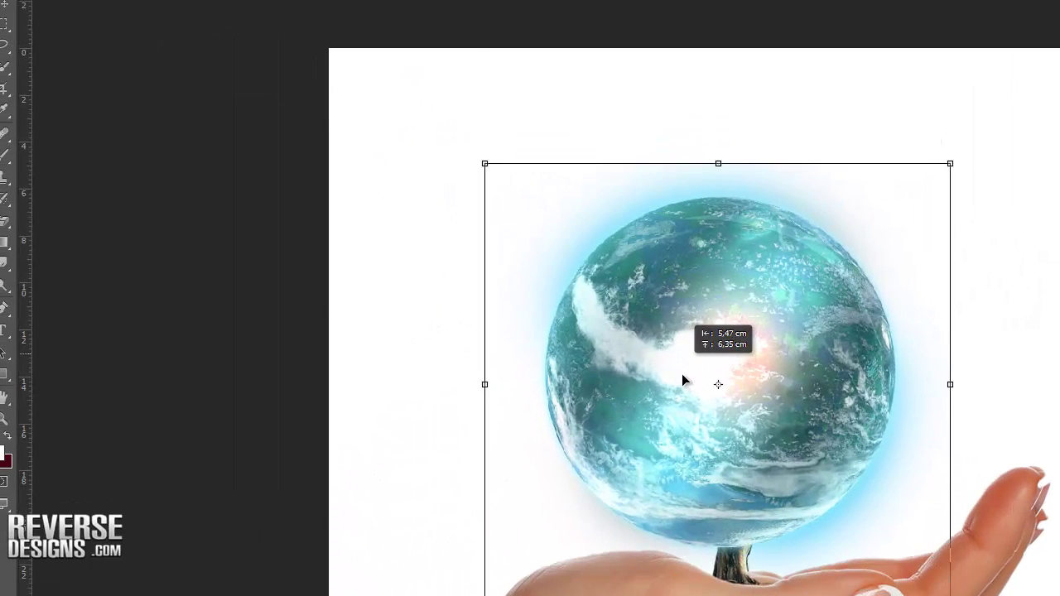
{"action": "left_click_drag", "start_coordinate": [682, 374], "coordinate": [695, 423]}
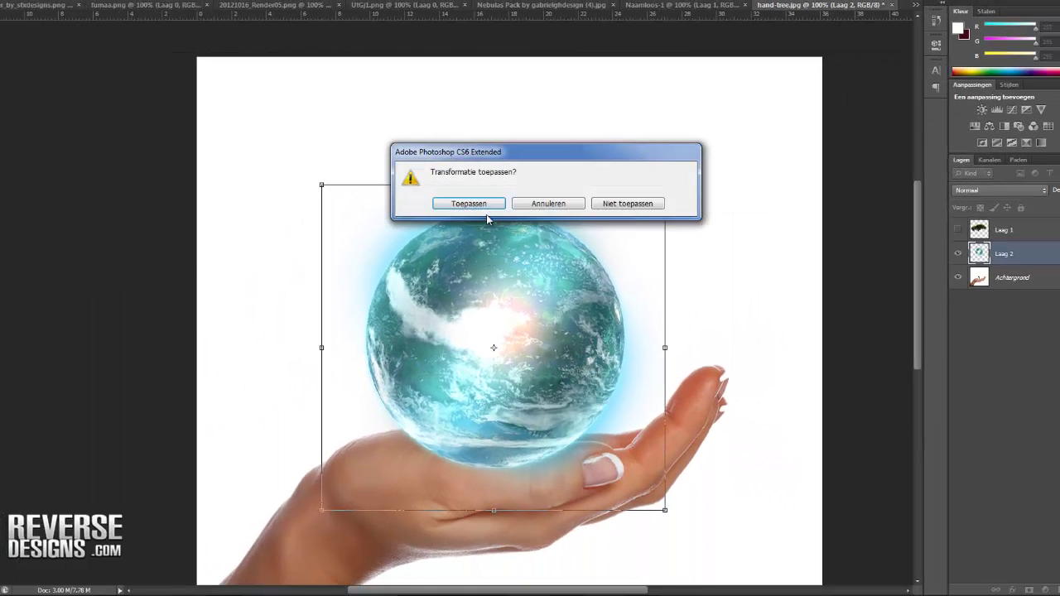
{"action": "left_click", "coordinate": [483, 207]}
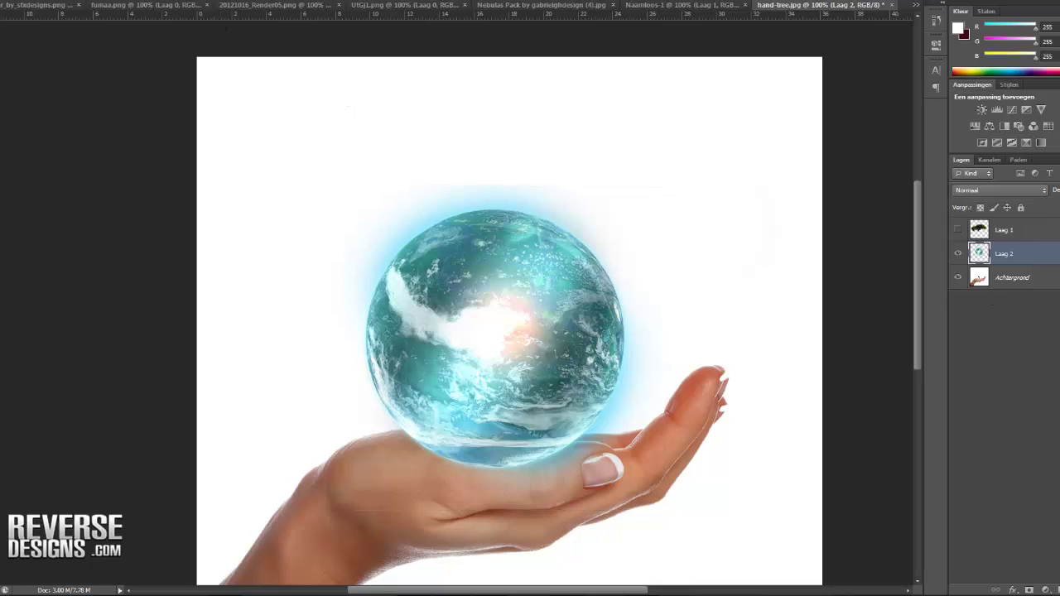
Step: Lower the globe layer's opacity and draw a closed Pen path along the palm's upper edge around the globe's overlap with the hand
{"action": "left_click_drag", "start_coordinate": [1054, 208], "coordinate": [1039, 208]}
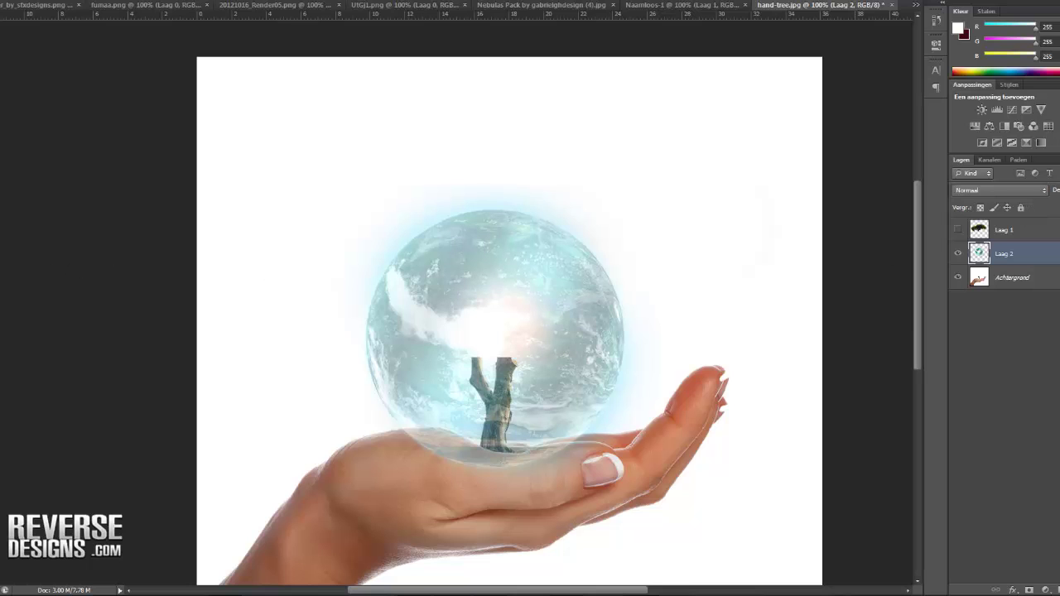
{"action": "left_click", "coordinate": [498, 450]}
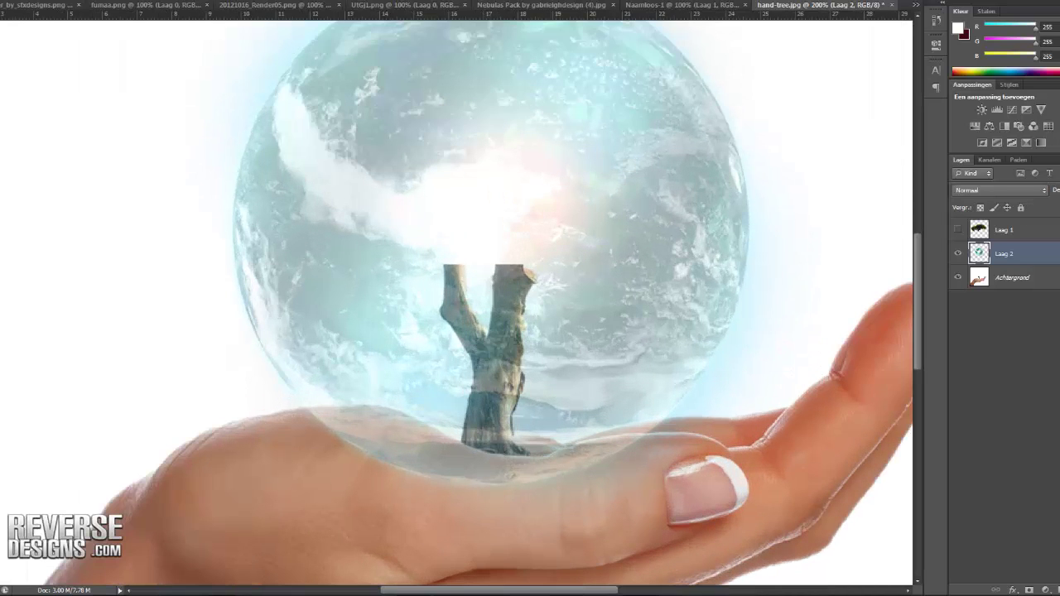
{"action": "left_click", "coordinate": [308, 408]}
{"action": "left_click_drag", "start_coordinate": [414, 419], "coordinate": [437, 431]}
{"action": "left_click_drag", "start_coordinate": [482, 456], "coordinate": [487, 454]}
{"action": "left_click", "coordinate": [646, 434]}
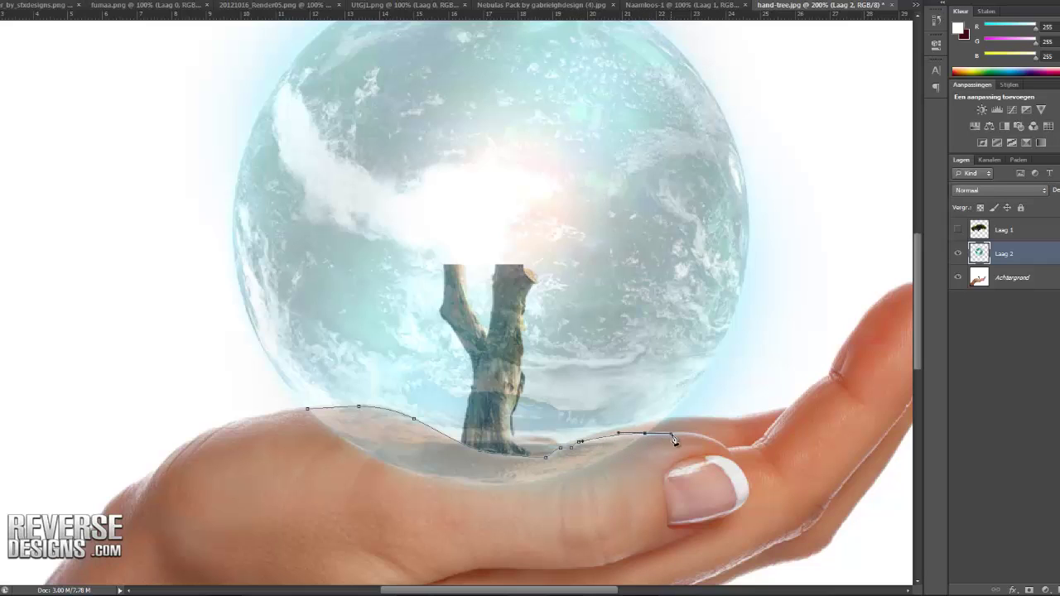
{"action": "left_click", "coordinate": [706, 469]}
{"action": "left_click_drag", "start_coordinate": [569, 567], "coordinate": [567, 563]}
{"action": "left_click", "coordinate": [272, 481]}
{"action": "left_click", "coordinate": [308, 414]}
Step: Convert the path into a new anti-aliased selection, delete the globe area overlapping the hand, and clear the selection
{"action": "right_click", "coordinate": [319, 443]}
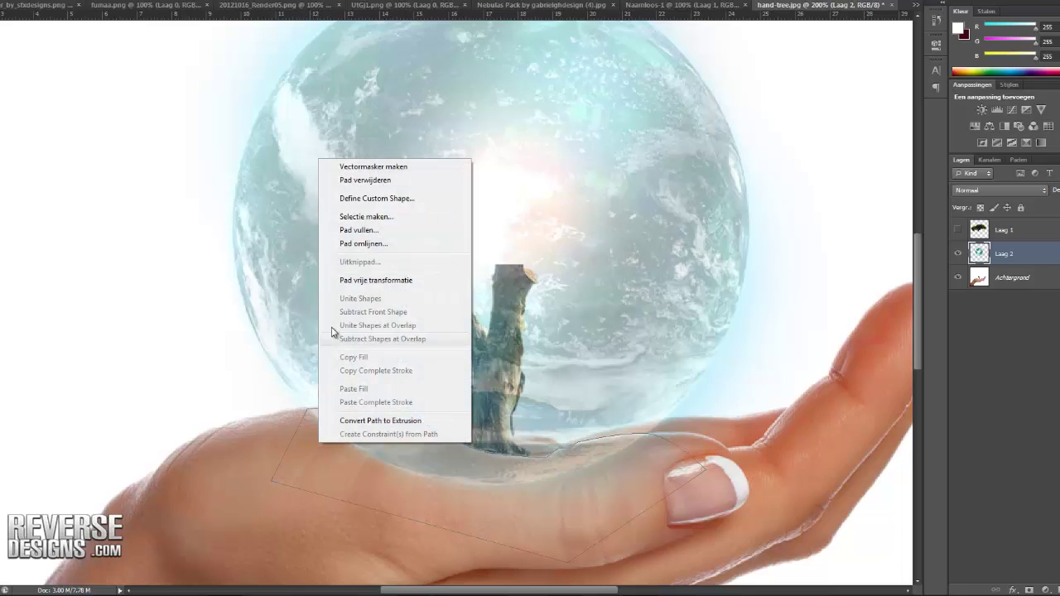
{"action": "left_click", "coordinate": [357, 218]}
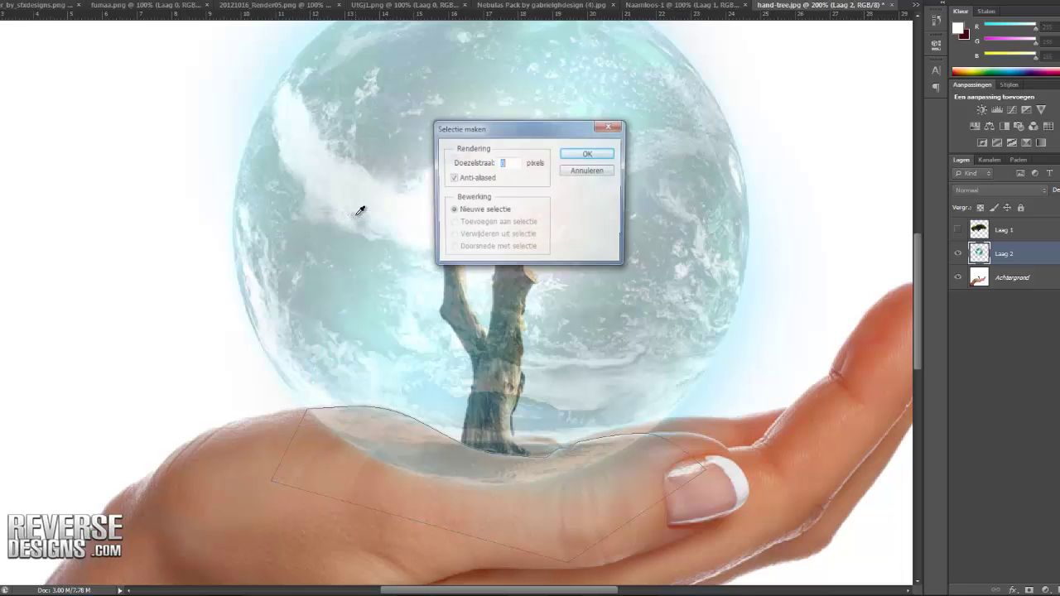
{"action": "left_click", "coordinate": [586, 154]}
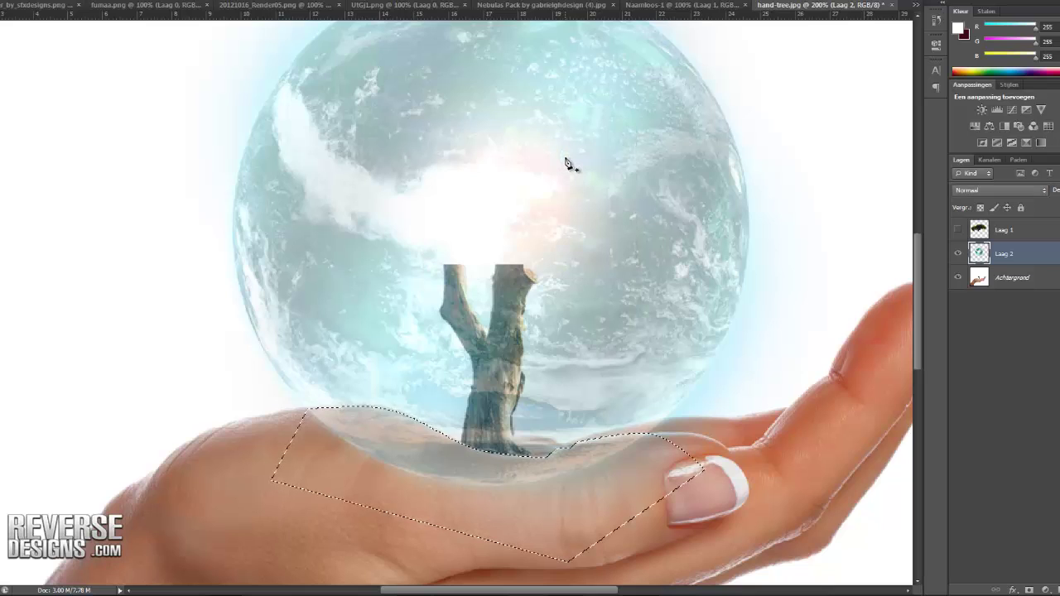
{"action": "key", "text": "Delete"}
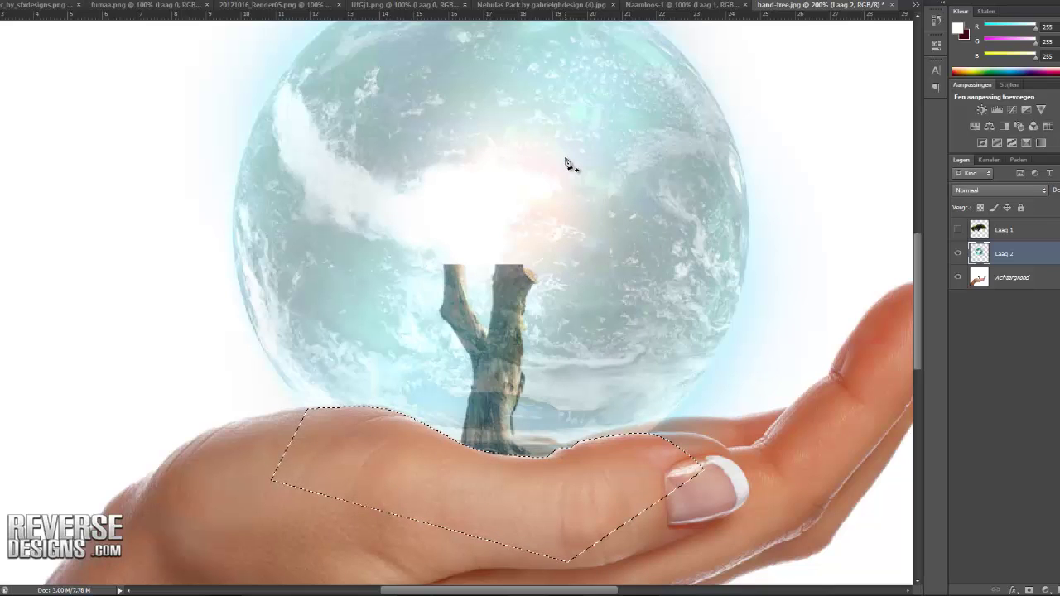
{"action": "key", "text": "ctrl+d"}
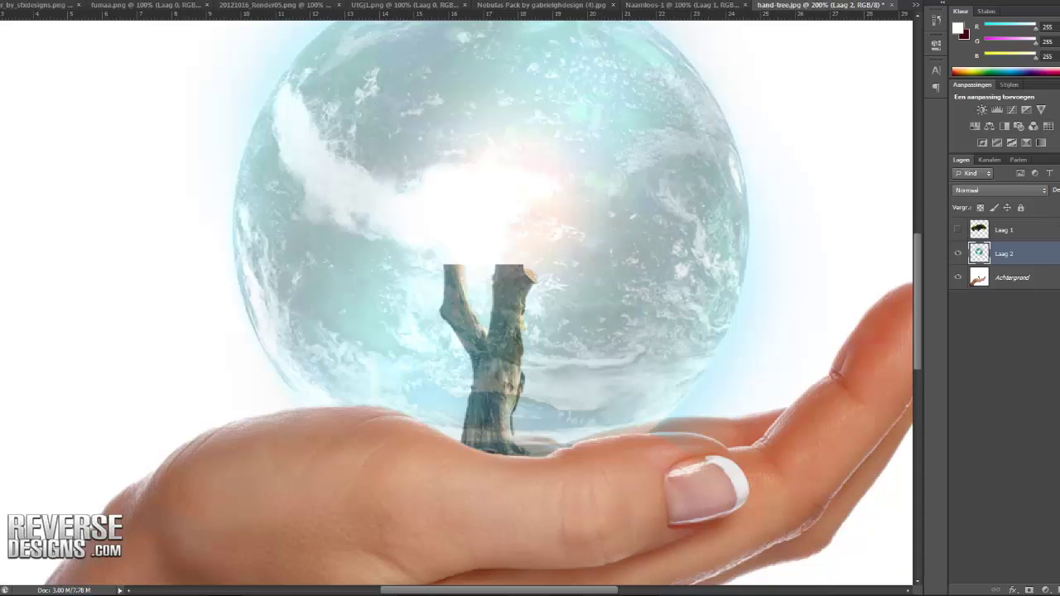
Step: Restore the globe layer to 100% opacity and erase the leftover globe edge over the thumb with a soft 64 px Eraser
{"action": "left_click_drag", "start_coordinate": [1059, 191], "coordinate": [1059, 190]}
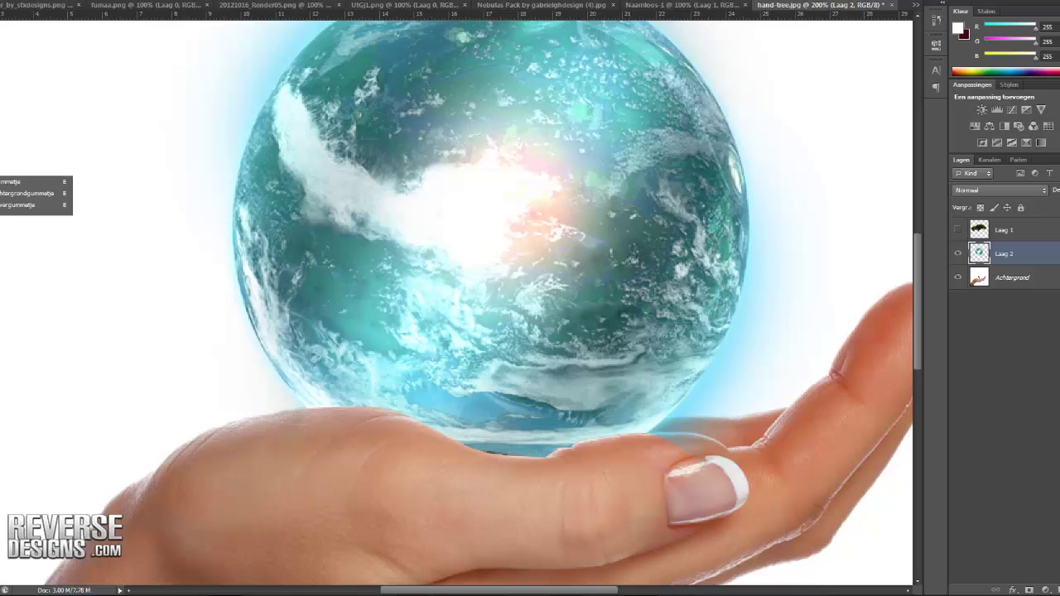
{"action": "left_click", "coordinate": [17, 182]}
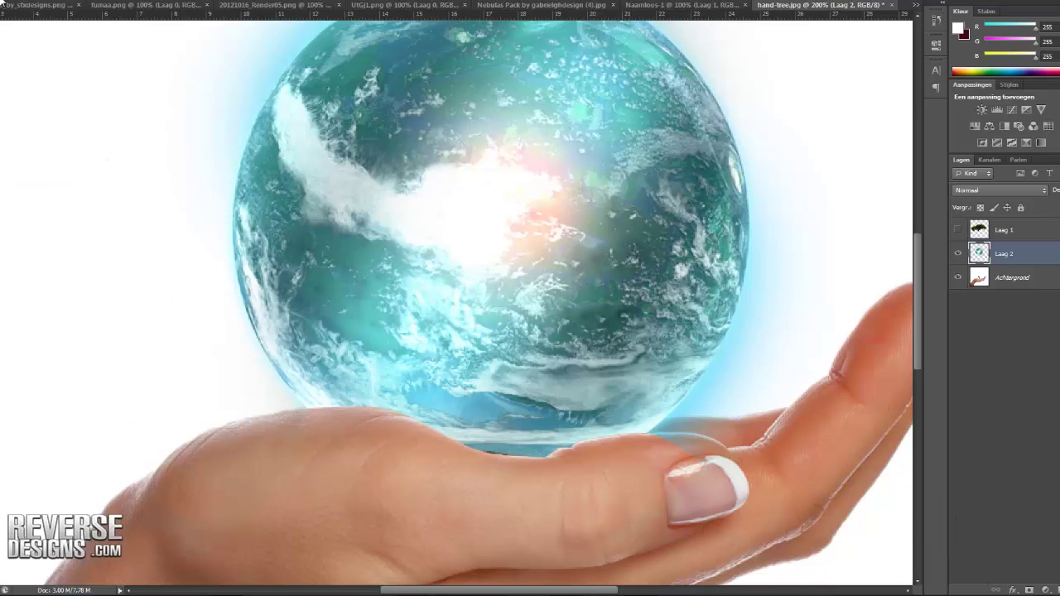
{"action": "left_click_drag", "start_coordinate": [56, 26], "coordinate": [3, 29]}
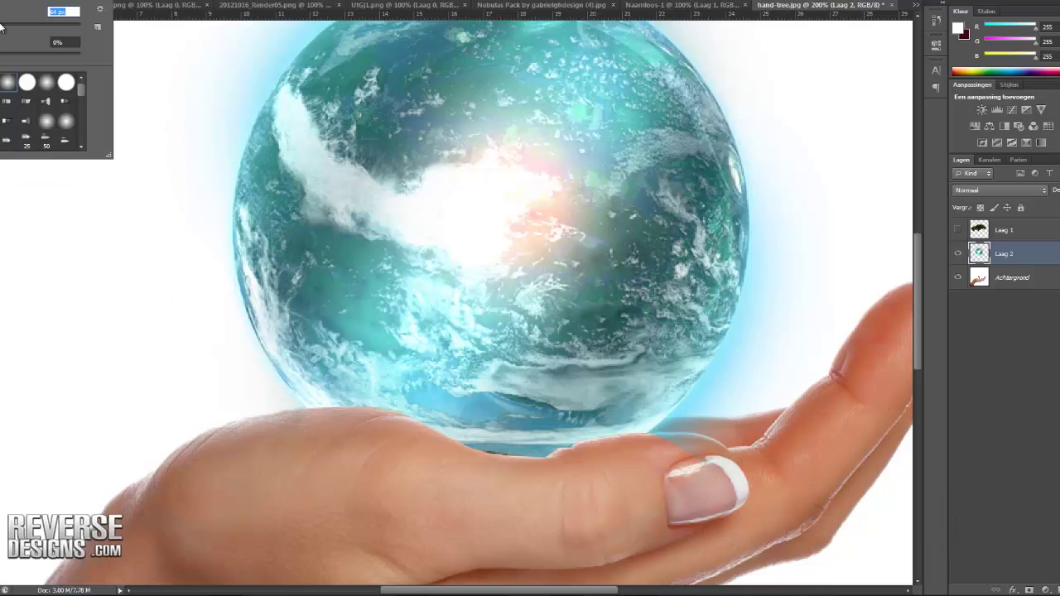
{"action": "key", "text": "Return"}
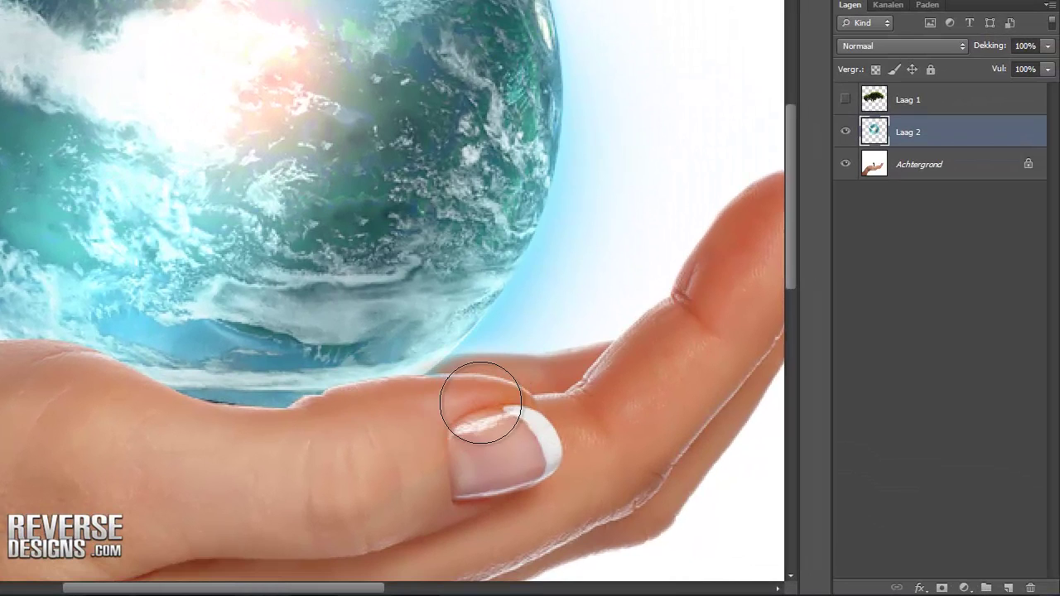
{"action": "mouse_move", "coordinate": [349, 494]}
{"action": "left_mouse_down"}
{"action": "mouse_move", "coordinate": [255, 448]}
{"action": "mouse_move", "coordinate": [208, 440]}
{"action": "mouse_move", "coordinate": [299, 446]}
{"action": "mouse_move", "coordinate": [278, 465]}
{"action": "left_mouse_up"}
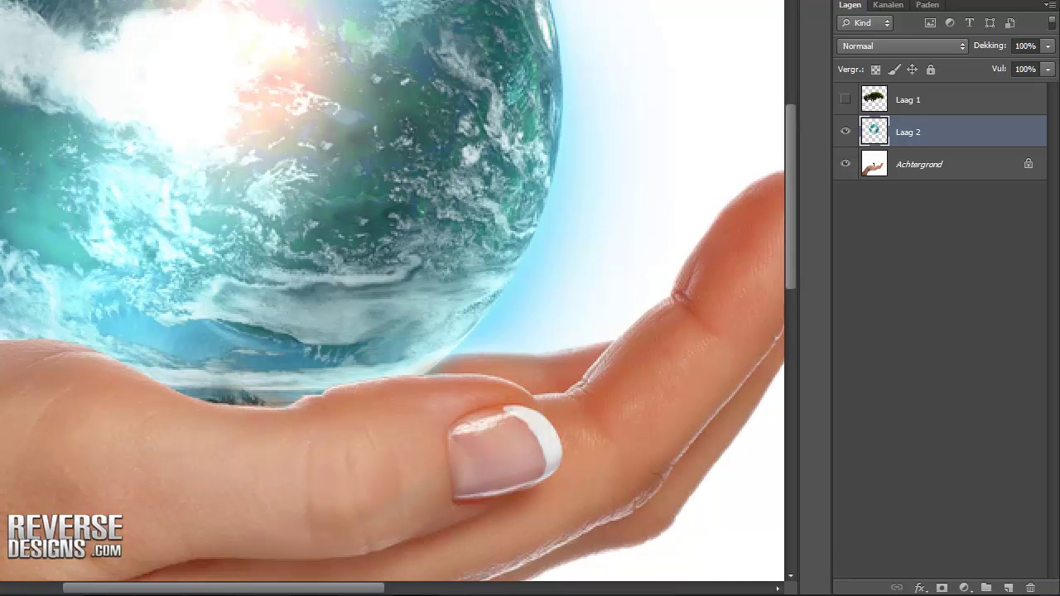
Step: Nudge the globe down onto the palm and erase its overlap along the hand's upper edge
{"action": "key", "text": "Down"}
{"action": "key", "text": "Down"}
{"action": "key", "text": "Down"}
{"action": "key", "text": "Down"}
{"action": "key", "text": "Down"}
{"action": "key", "text": "Down"}
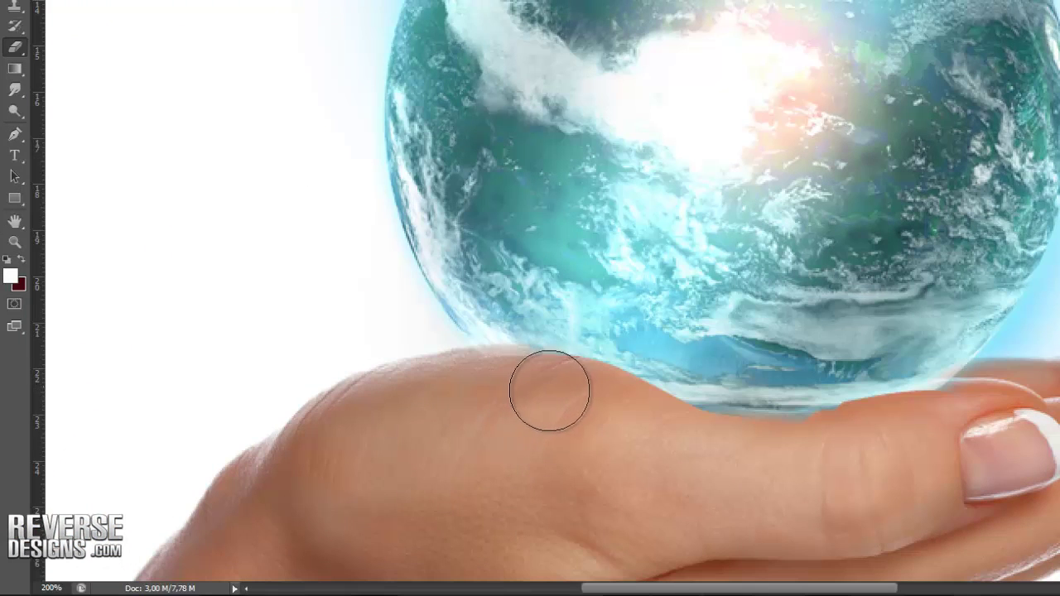
{"action": "mouse_move", "coordinate": [560, 398]}
{"action": "left_mouse_down"}
{"action": "mouse_move", "coordinate": [684, 441]}
{"action": "mouse_move", "coordinate": [848, 460]}
{"action": "mouse_move", "coordinate": [900, 428]}
{"action": "mouse_move", "coordinate": [976, 418]}
{"action": "mouse_move", "coordinate": [909, 448]}
{"action": "left_mouse_up"}
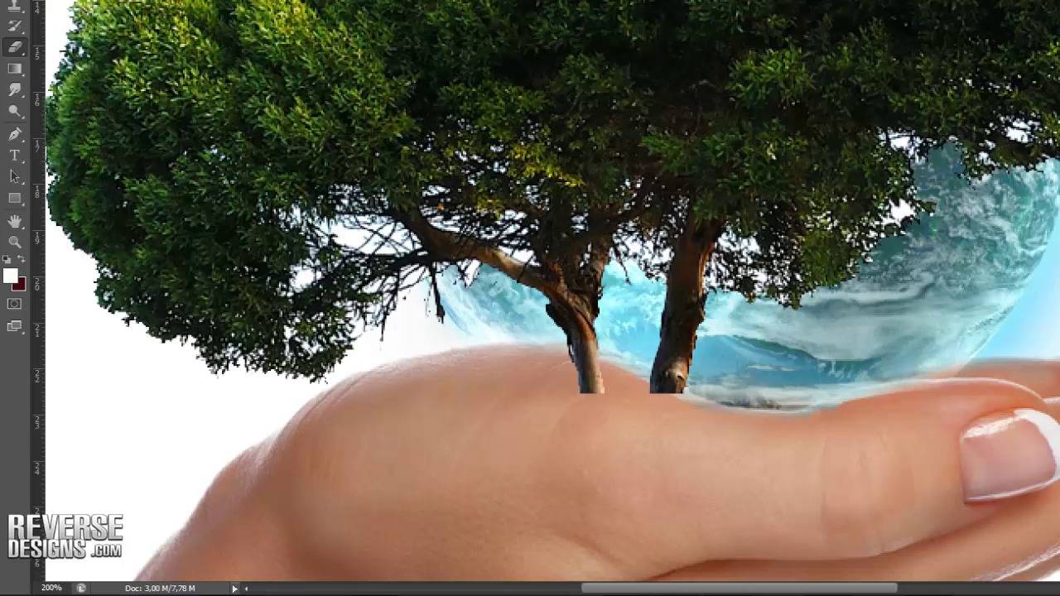
Step: Select the tree crown layer Laag 1 and move the crown off the globe, down over the wrist
{"action": "left_click", "coordinate": [13, 245]}
{"action": "key", "text": "ctrl+minus"}
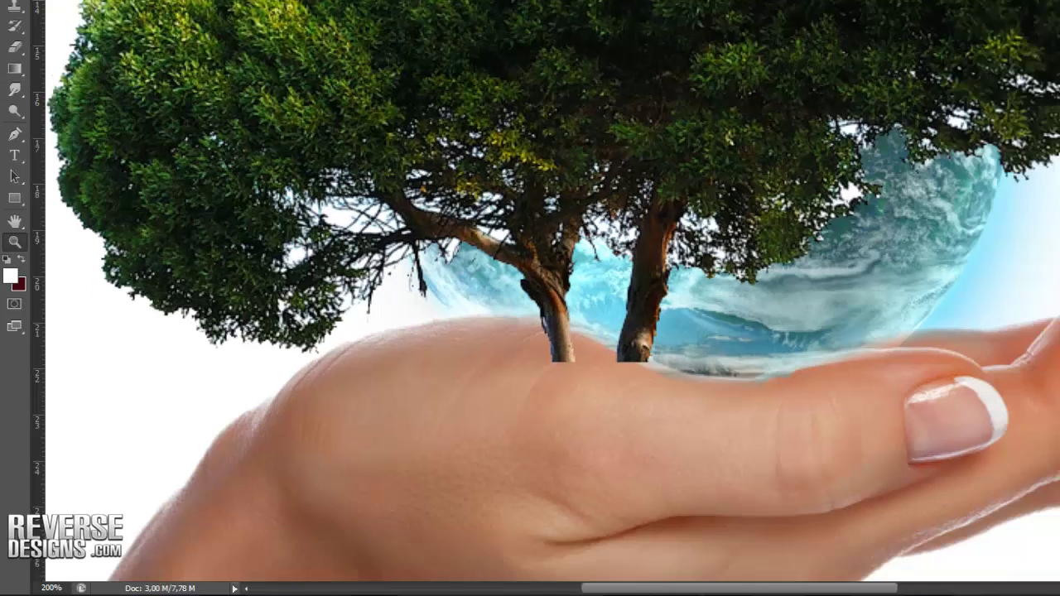
{"action": "left_click_drag", "start_coordinate": [721, 593], "coordinate": [673, 594]}
{"action": "scroll", "coordinate": [678, 245], "scroll_direction": "up", "scroll_amount": 3}
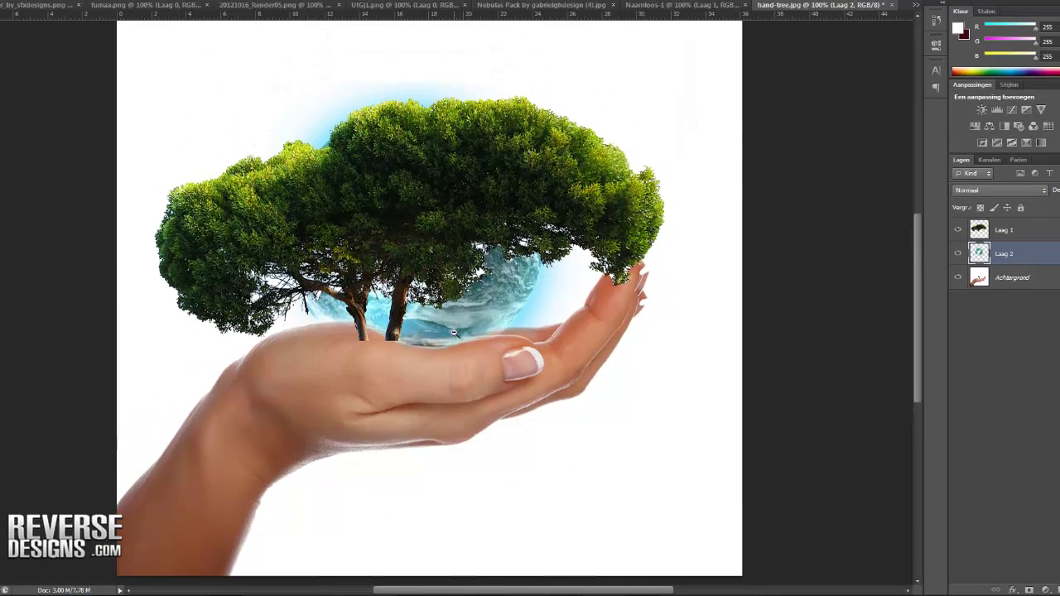
{"action": "scroll", "coordinate": [454, 332], "scroll_direction": "up", "scroll_amount": 1}
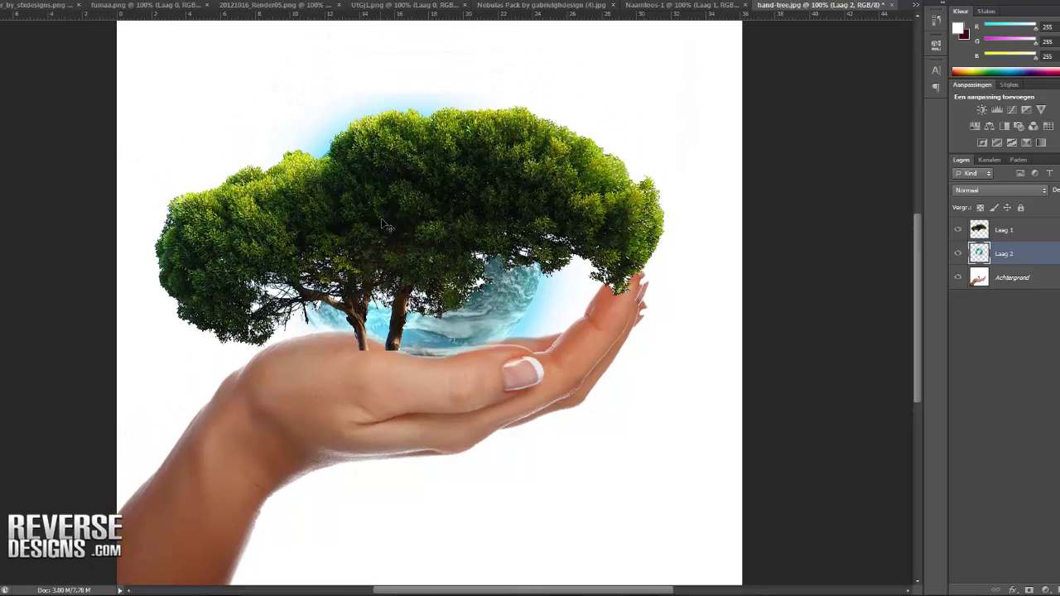
{"action": "left_click_drag", "start_coordinate": [379, 215], "coordinate": [380, 217]}
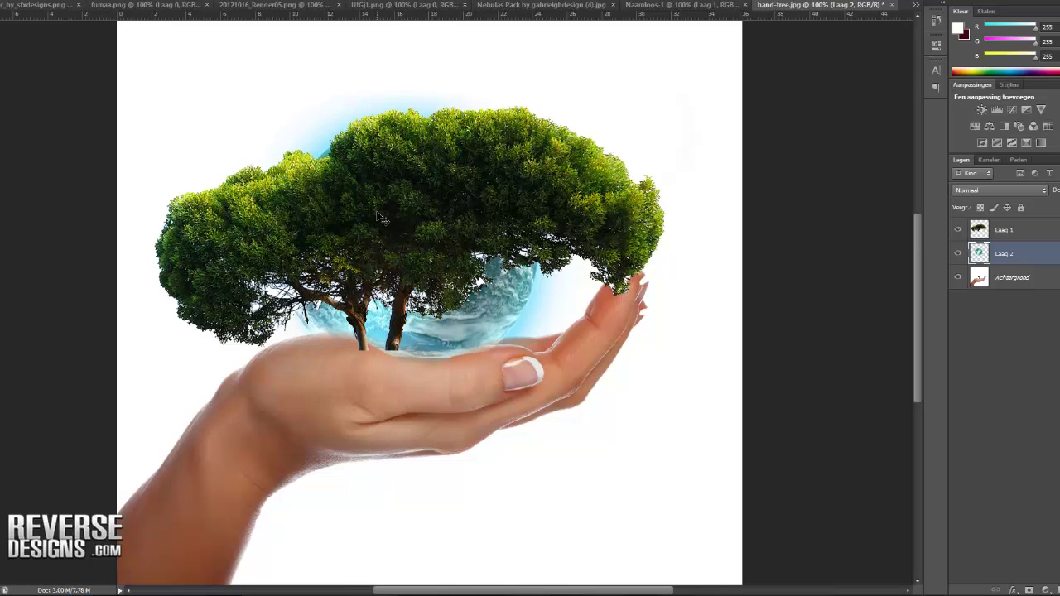
{"action": "left_click", "coordinate": [1031, 234]}
{"action": "left_click_drag", "start_coordinate": [446, 231], "coordinate": [193, 384]}
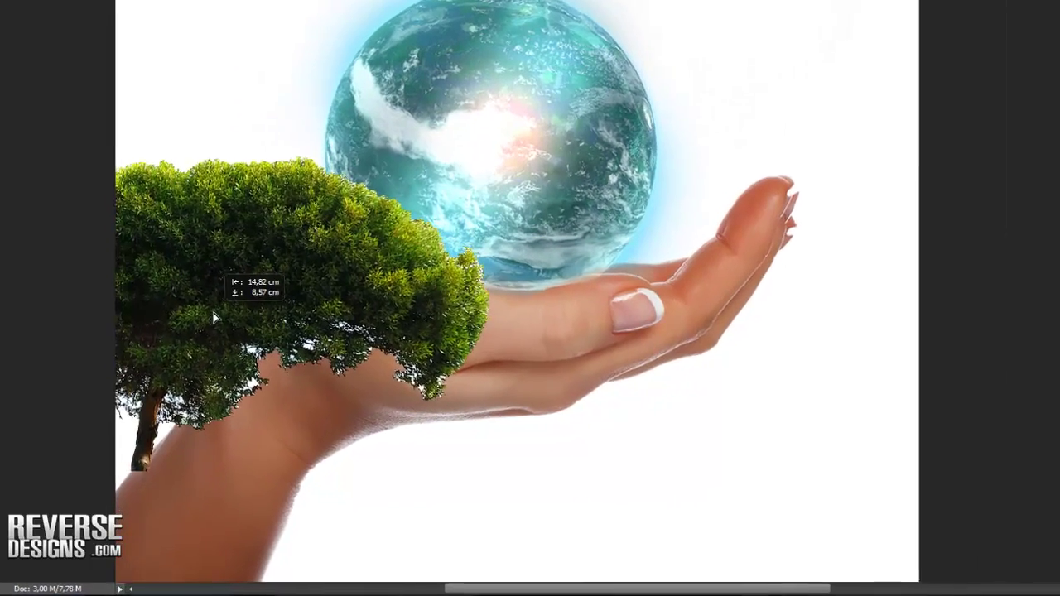
{"action": "left_click_drag", "start_coordinate": [214, 317], "coordinate": [230, 267]}
Step: Scale the tree crown down with Free Transform, place it over the wrist and heel of the hand, and apply the transformation
{"action": "key", "text": "ctrl+t"}
{"action": "left_click_drag", "start_coordinate": [137, 198], "coordinate": [359, 197]}
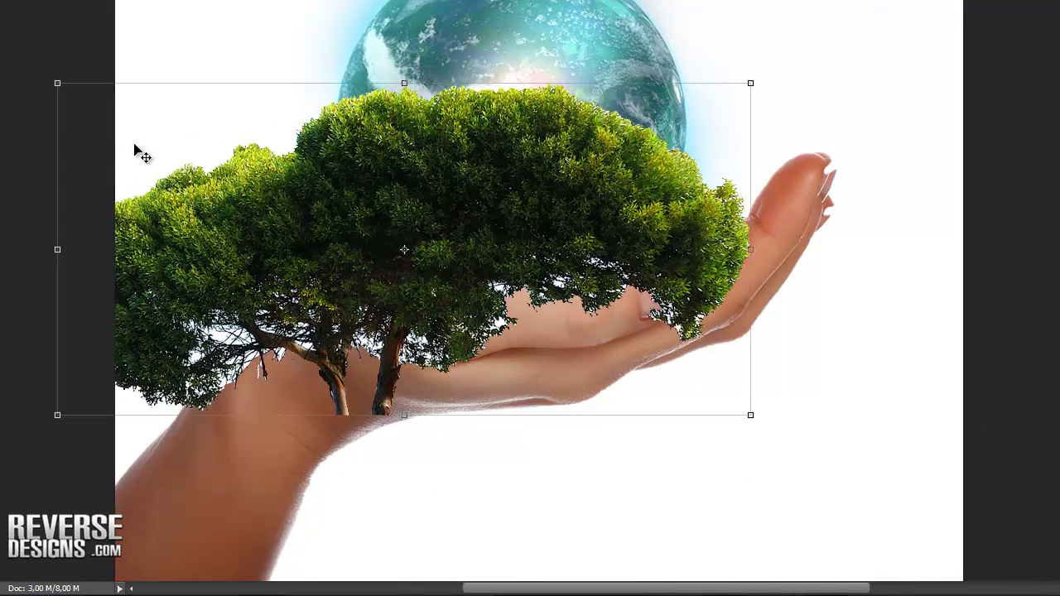
{"action": "left_click_drag", "start_coordinate": [50, 79], "coordinate": [328, 174]}
{"action": "left_click_drag", "start_coordinate": [513, 290], "coordinate": [284, 247]}
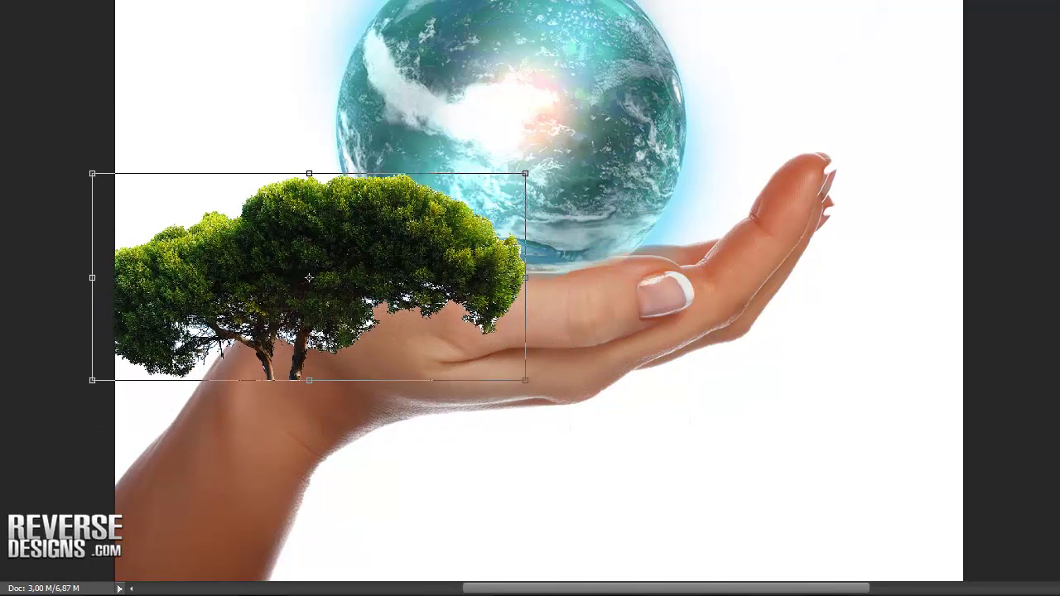
{"action": "left_click", "coordinate": [620, 68]}
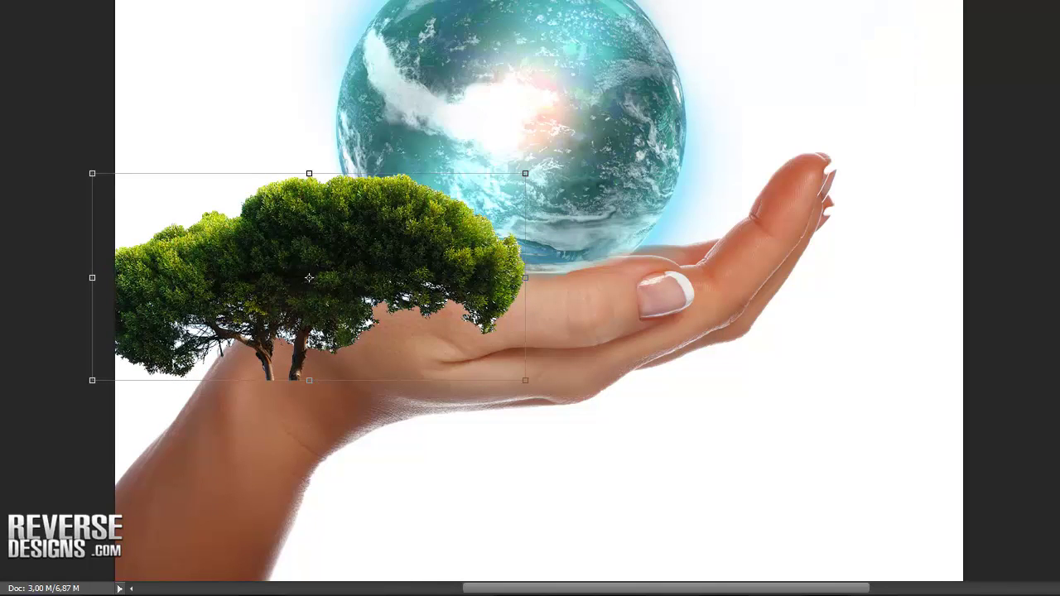
Step: Shrink the tree crown further, rotate it counterclockwise to follow the slope of the wrist, and apply the transformation
{"action": "scroll", "coordinate": [533, 170], "scroll_direction": "left", "scroll_amount": 3}
{"action": "left_click_drag", "start_coordinate": [474, 161], "coordinate": [416, 105]}
{"action": "left_click_drag", "start_coordinate": [394, 254], "coordinate": [430, 274]}
{"action": "left_click_drag", "start_coordinate": [47, 252], "coordinate": [156, 269]}
{"action": "left_click_drag", "start_coordinate": [292, 277], "coordinate": [249, 297]}
{"action": "left_click", "coordinate": [1, 2]}
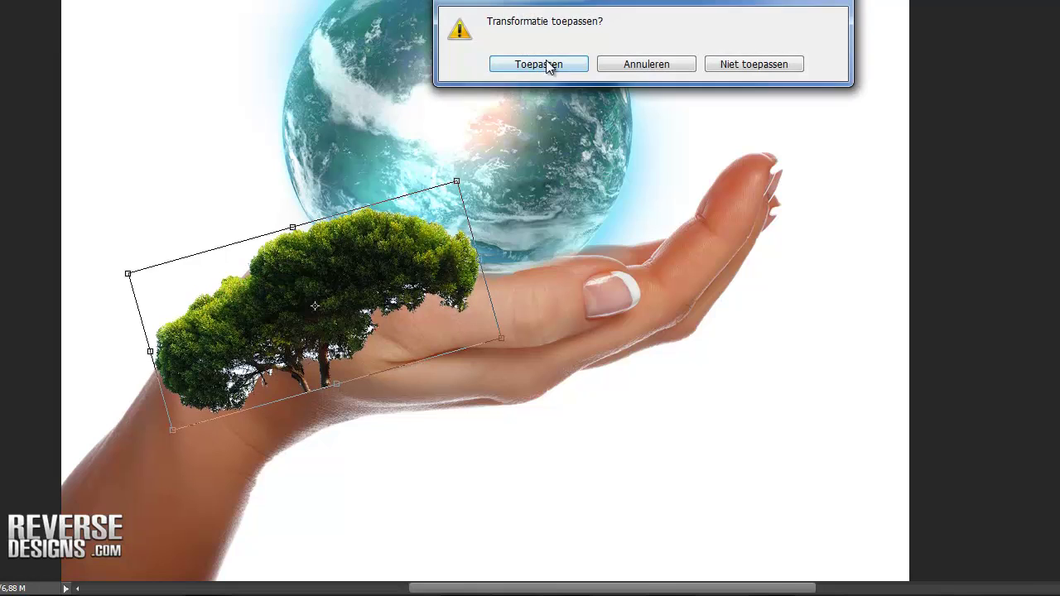
{"action": "left_click", "coordinate": [540, 65]}
Step: Erase the lower crown and trunks covering the hand, then rotate the remaining foliage slightly and apply the transformation
{"action": "mouse_move", "coordinate": [309, 361]}
{"action": "left_mouse_down"}
{"action": "mouse_move", "coordinate": [219, 404]}
{"action": "mouse_move", "coordinate": [174, 392]}
{"action": "mouse_move", "coordinate": [215, 359]}
{"action": "mouse_move", "coordinate": [188, 375]}
{"action": "mouse_move", "coordinate": [406, 303]}
{"action": "mouse_move", "coordinate": [461, 317]}
{"action": "mouse_move", "coordinate": [448, 314]}
{"action": "mouse_move", "coordinate": [472, 302]}
{"action": "mouse_move", "coordinate": [452, 300]}
{"action": "mouse_move", "coordinate": [487, 295]}
{"action": "mouse_move", "coordinate": [268, 337]}
{"action": "mouse_move", "coordinate": [344, 300]}
{"action": "mouse_move", "coordinate": [358, 305]}
{"action": "mouse_move", "coordinate": [314, 301]}
{"action": "mouse_move", "coordinate": [278, 326]}
{"action": "mouse_move", "coordinate": [388, 369]}
{"action": "mouse_move", "coordinate": [449, 305]}
{"action": "mouse_move", "coordinate": [405, 310]}
{"action": "mouse_move", "coordinate": [360, 295]}
{"action": "mouse_move", "coordinate": [422, 285]}
{"action": "mouse_move", "coordinate": [464, 307]}
{"action": "left_mouse_up"}
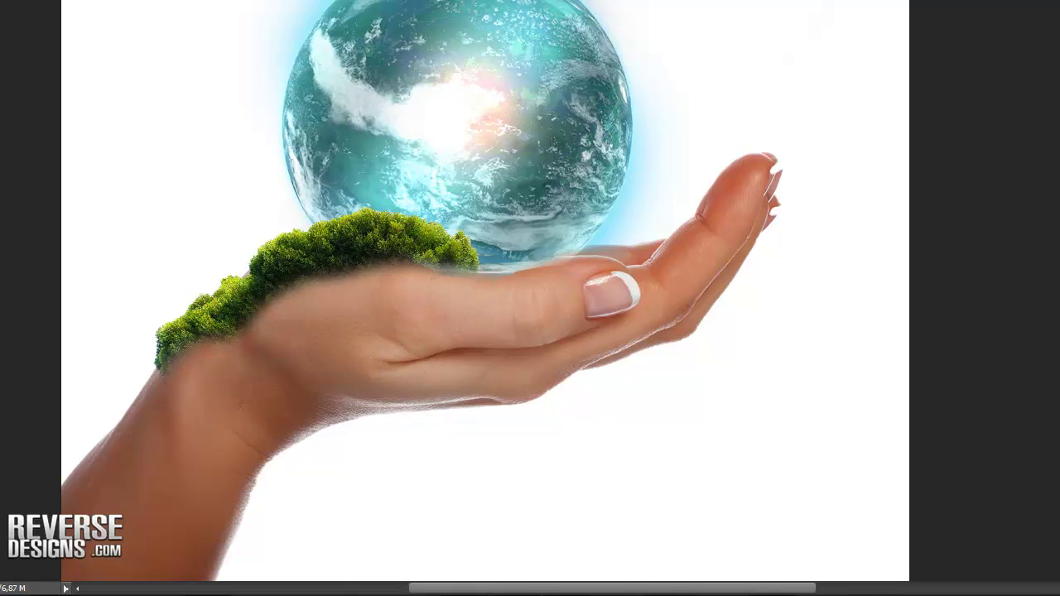
{"action": "key", "text": "ctrl+t"}
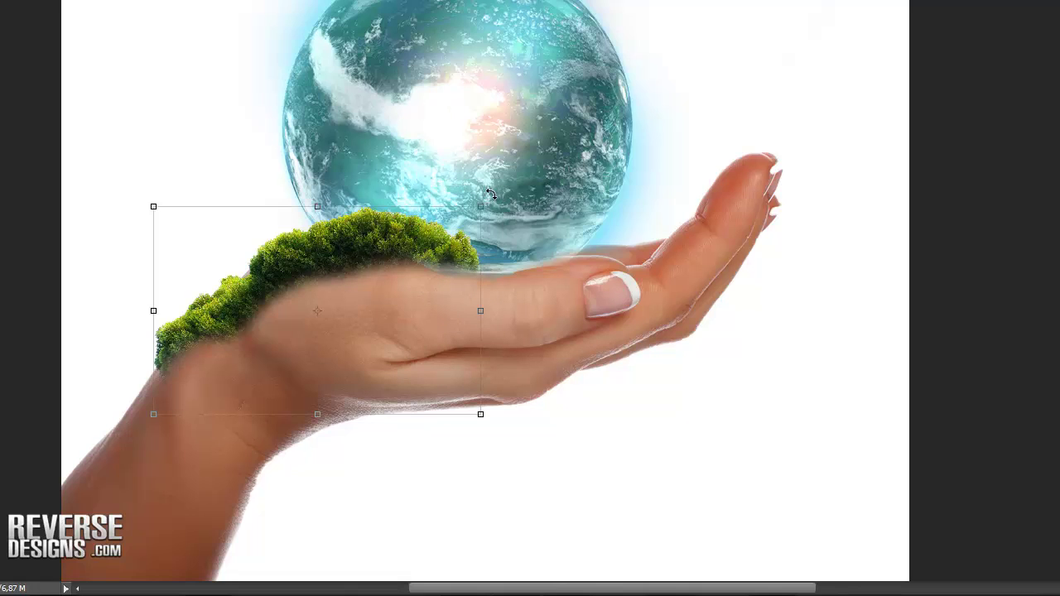
{"action": "left_click_drag", "start_coordinate": [493, 196], "coordinate": [500, 203]}
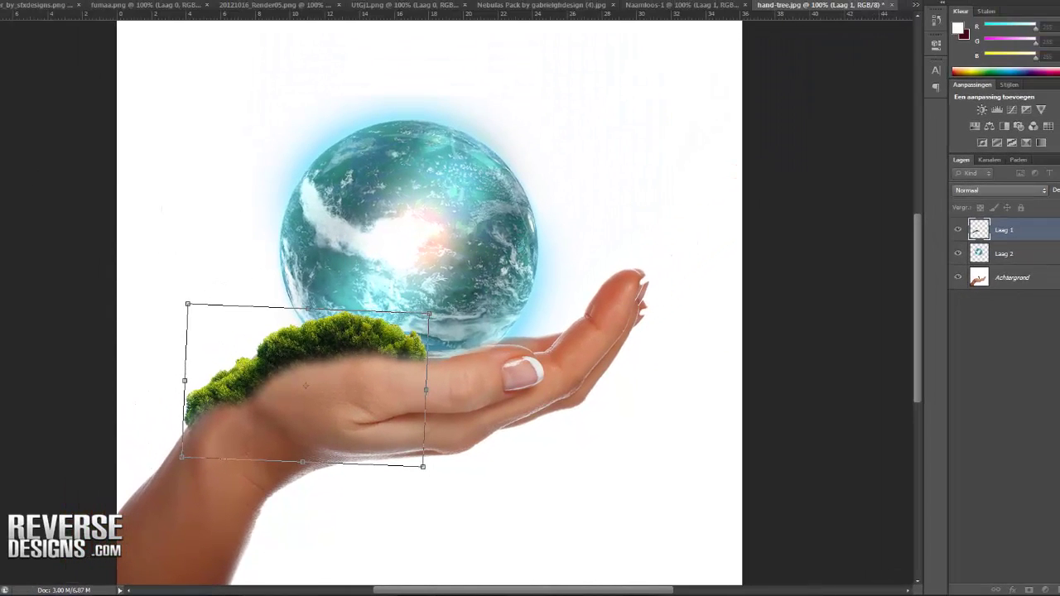
{"action": "left_click", "coordinate": [54, 126]}
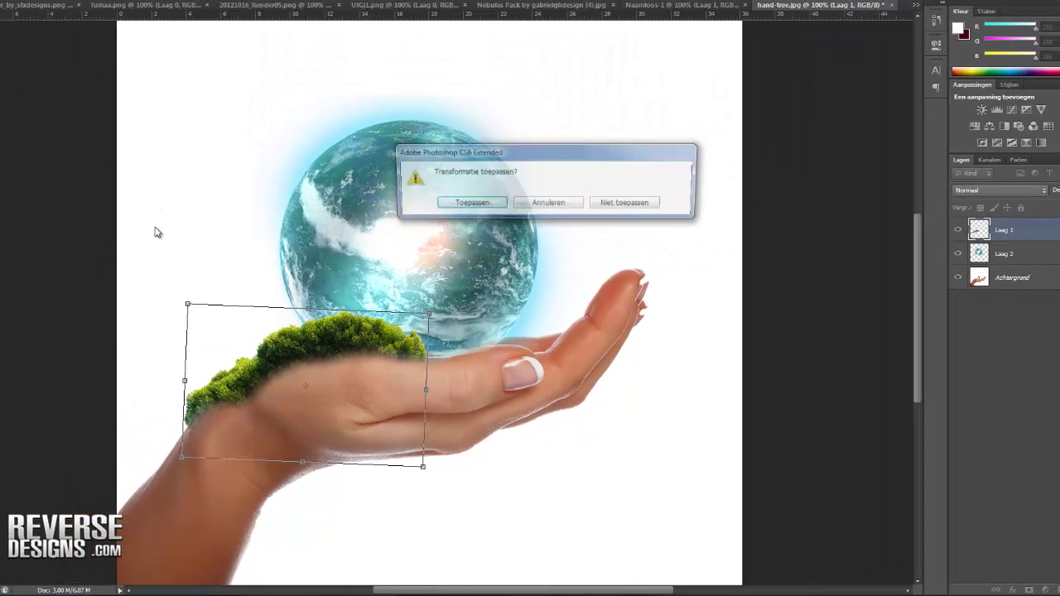
{"action": "left_click", "coordinate": [479, 202]}
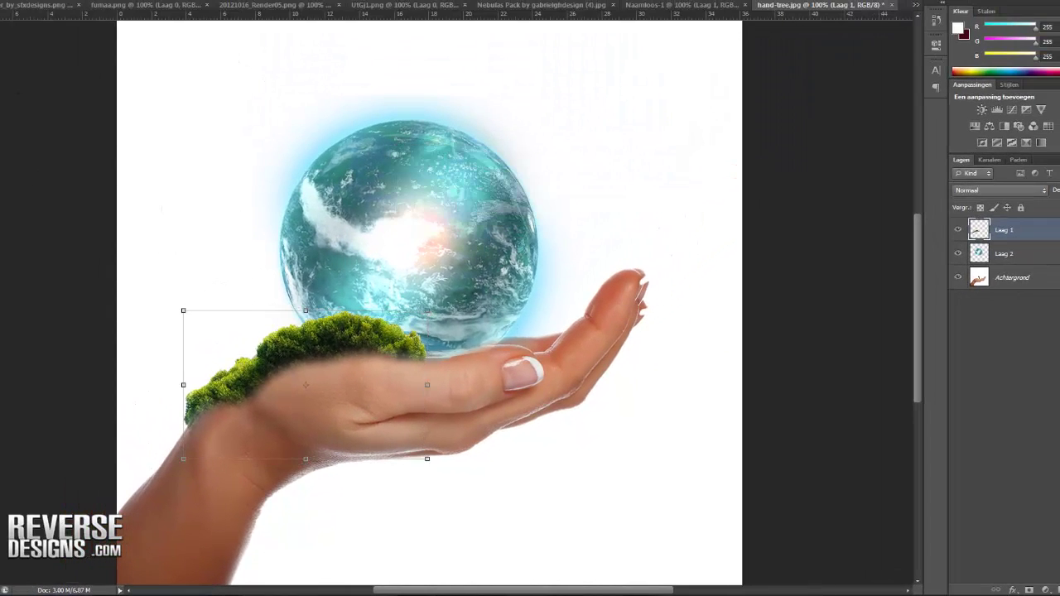
Step: Duplicate the foliage layer as Laag 1 kopie, flip the copy horizontally, and move it beside the original over the thumb
{"action": "right_click", "coordinate": [1020, 235]}
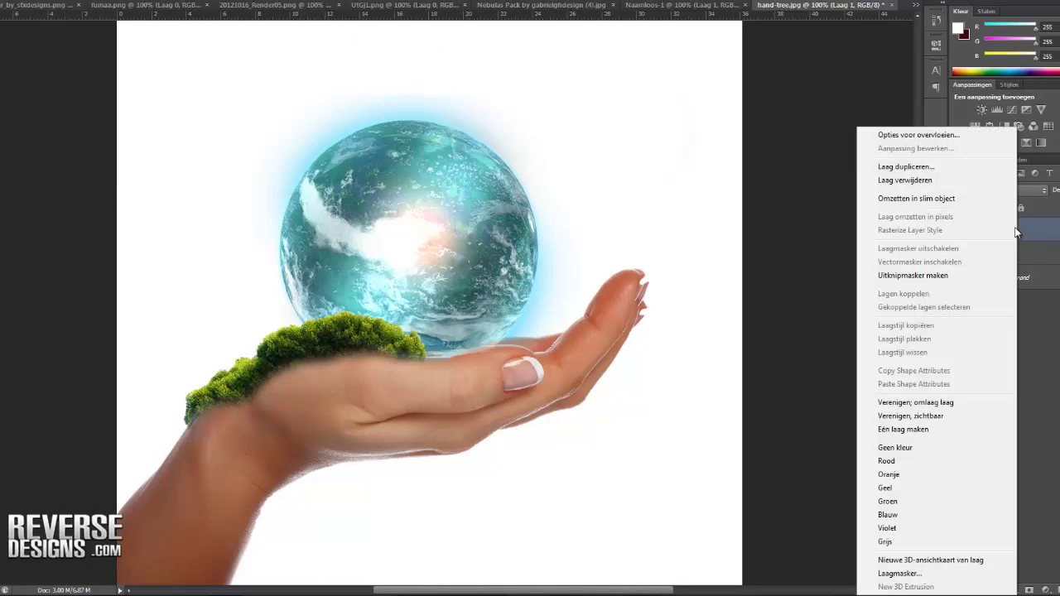
{"action": "left_click", "coordinate": [954, 170]}
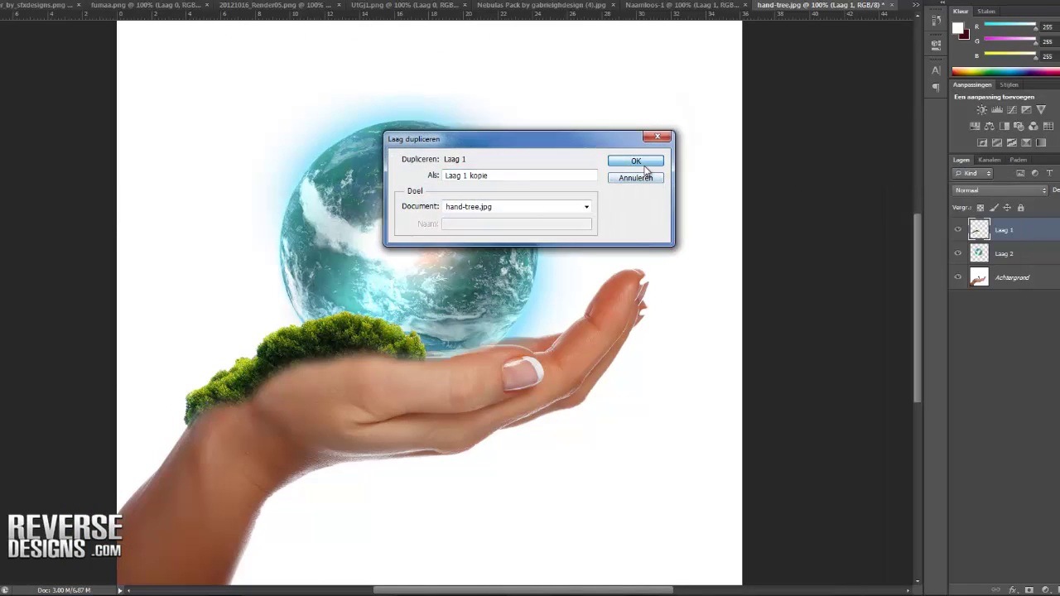
{"action": "left_click", "coordinate": [636, 162]}
{"action": "left_click", "coordinate": [31, 3]}
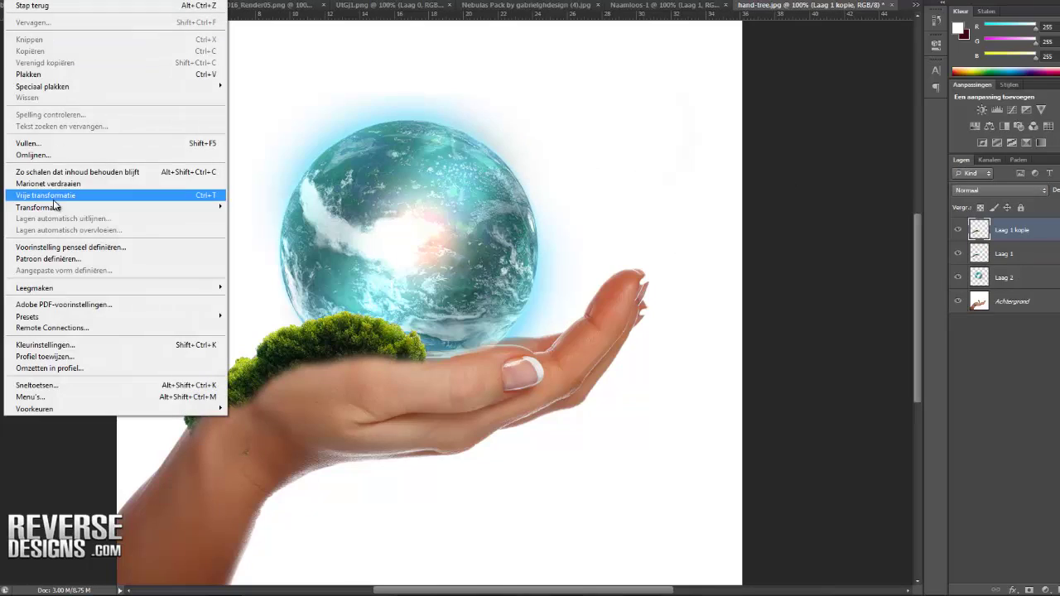
{"action": "mouse_move", "coordinate": [53, 208]}
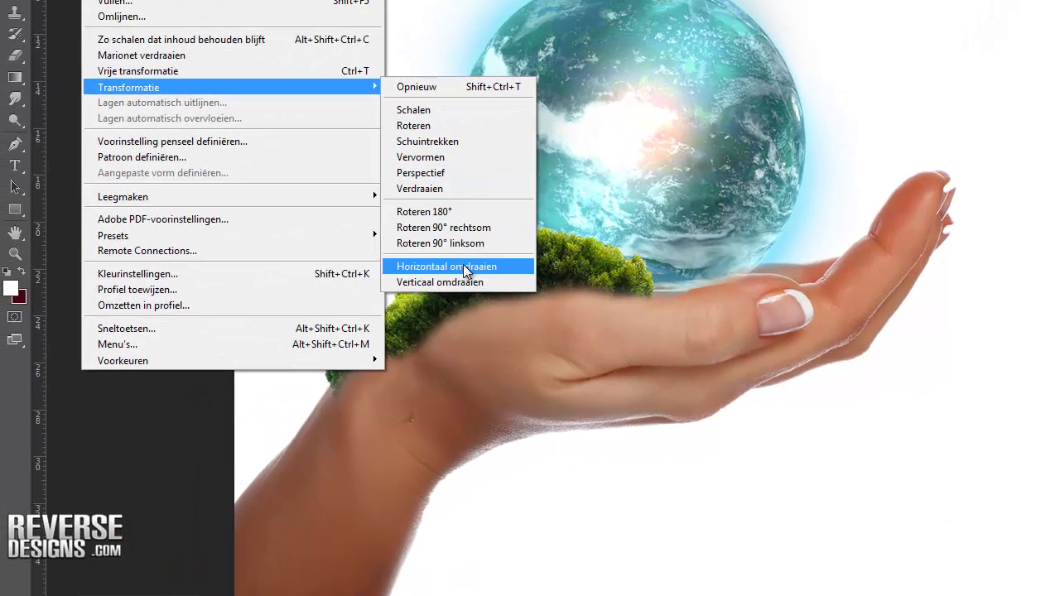
{"action": "left_click", "coordinate": [385, 306]}
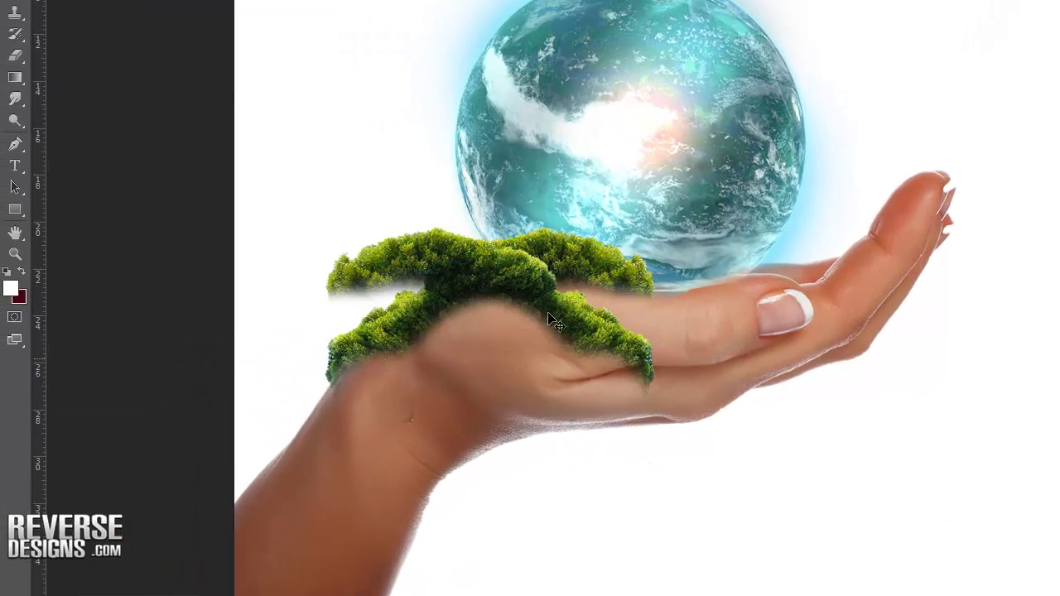
{"action": "left_click_drag", "start_coordinate": [527, 298], "coordinate": [817, 303]}
Step: Move Laag 1 kopie below Laag 1 and erase the copied foliage that covers the thumb, fingers and white background
{"action": "key", "text": "e"}
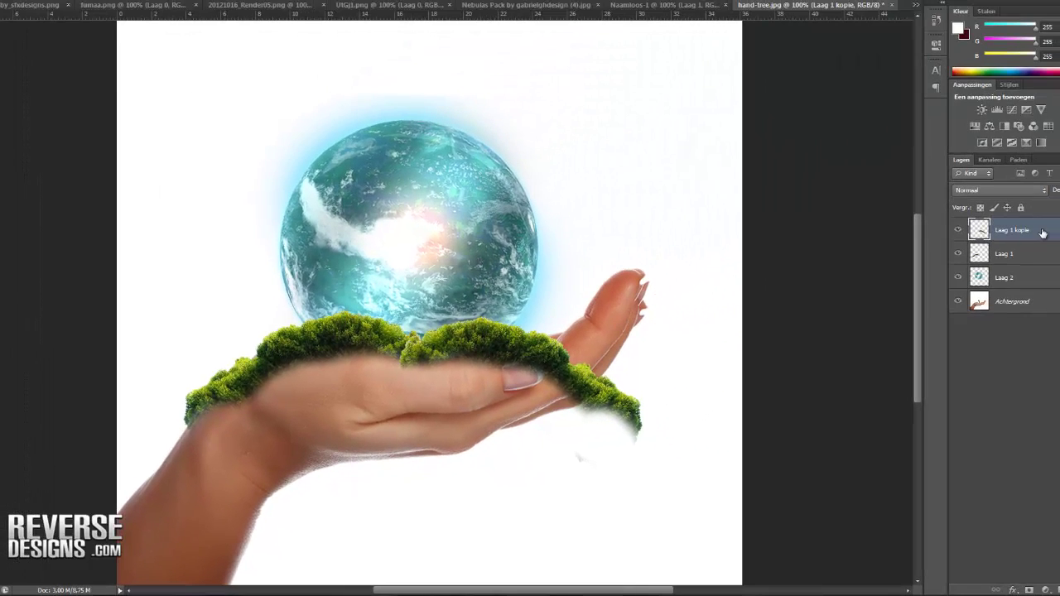
{"action": "left_click_drag", "start_coordinate": [1043, 234], "coordinate": [1036, 263]}
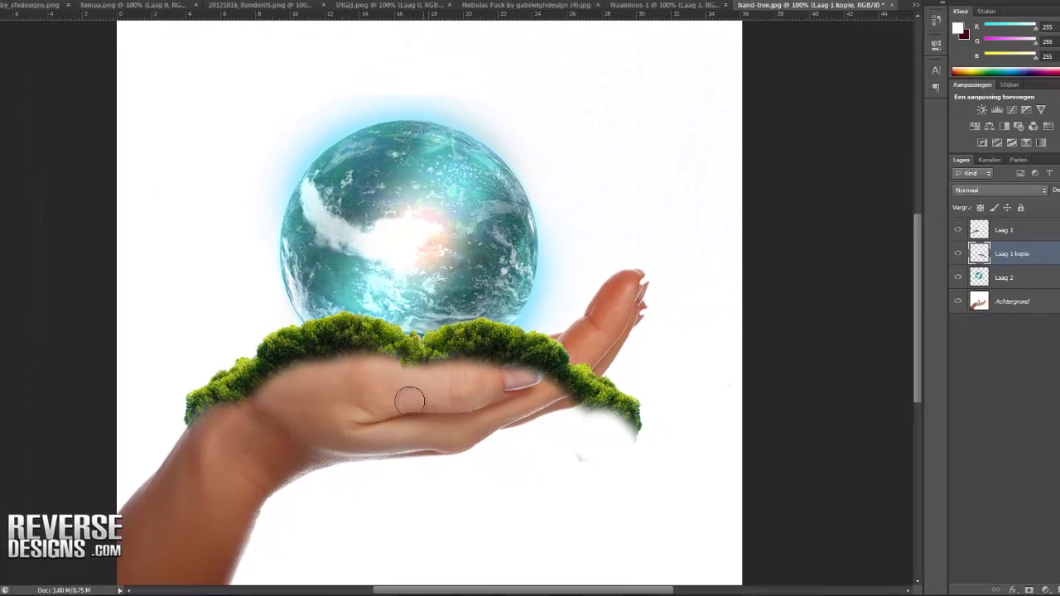
{"action": "mouse_move", "coordinate": [412, 377]}
{"action": "left_mouse_down"}
{"action": "mouse_move", "coordinate": [442, 381]}
{"action": "mouse_move", "coordinate": [507, 383]}
{"action": "mouse_move", "coordinate": [484, 371]}
{"action": "mouse_move", "coordinate": [549, 381]}
{"action": "mouse_move", "coordinate": [662, 423]}
{"action": "left_mouse_up"}
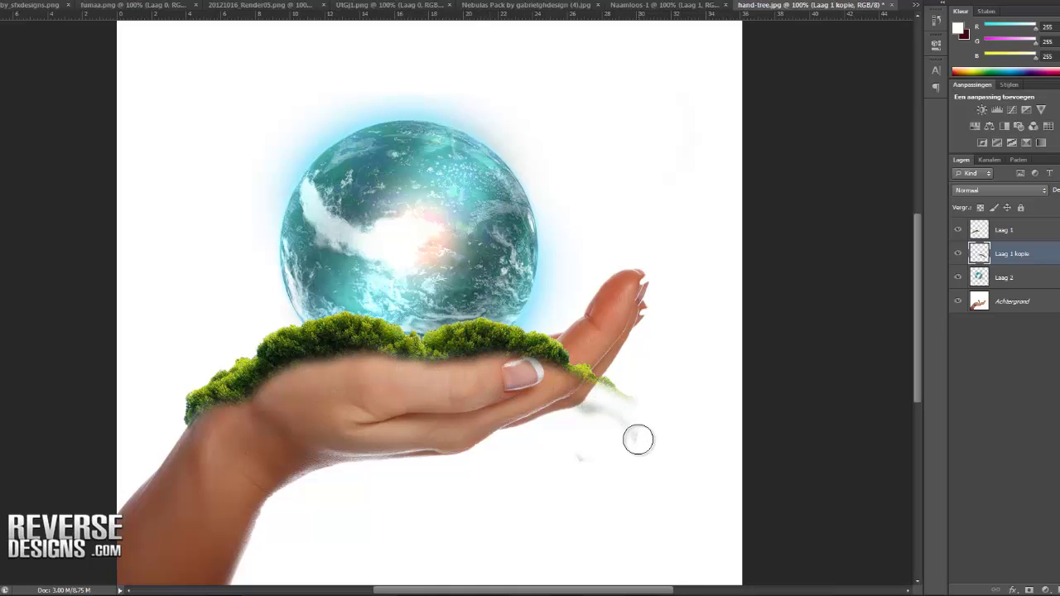
{"action": "mouse_move", "coordinate": [609, 401]}
{"action": "left_mouse_down"}
{"action": "mouse_move", "coordinate": [576, 428]}
{"action": "mouse_move", "coordinate": [593, 385]}
{"action": "mouse_move", "coordinate": [570, 362]}
{"action": "left_mouse_up"}
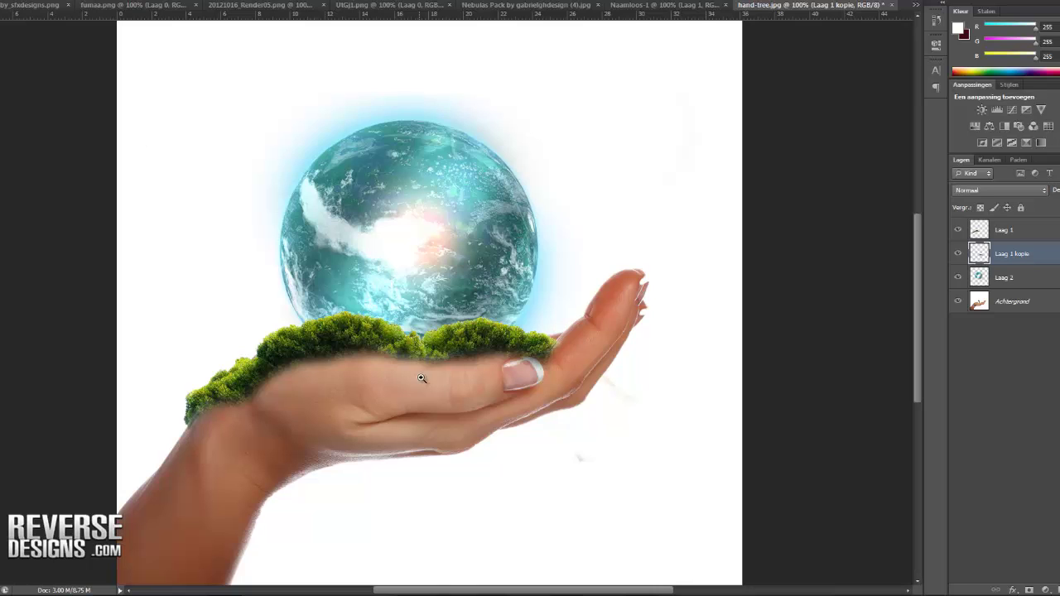
Step: Erase the remaining copied foliage along the thumb's upper edge with a smaller Eraser and nudge the foliage down against the hand
{"action": "left_click", "coordinate": [499, 350]}
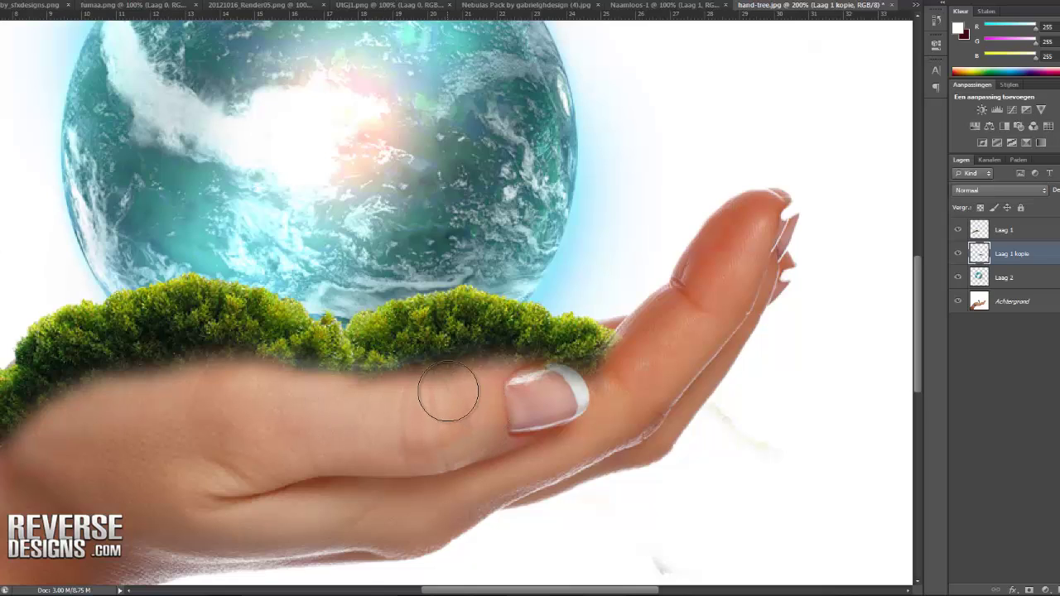
{"action": "left_click", "coordinate": [3, 3]}
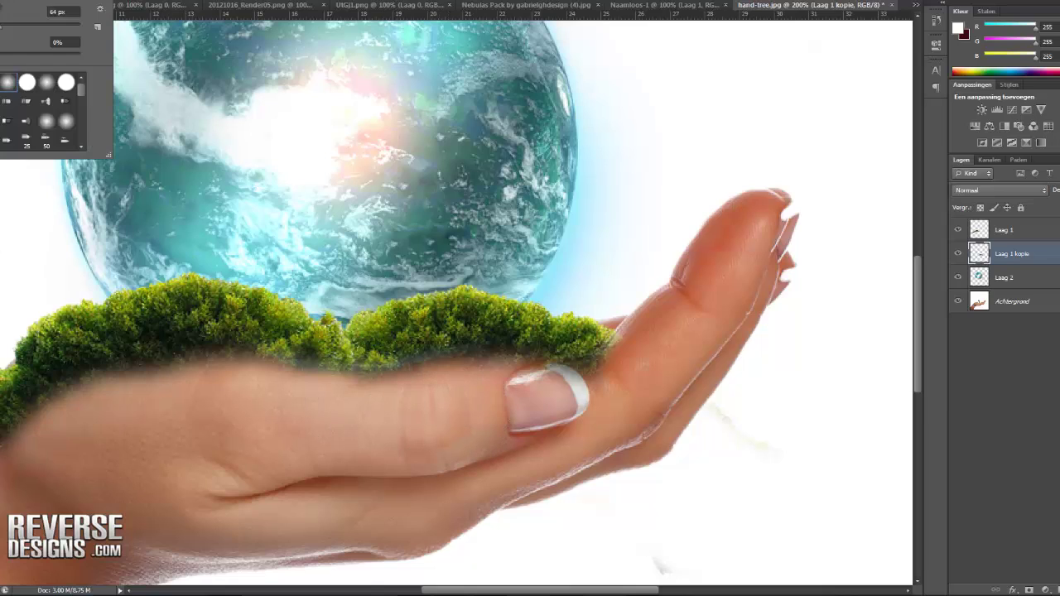
{"action": "left_click", "coordinate": [421, 377]}
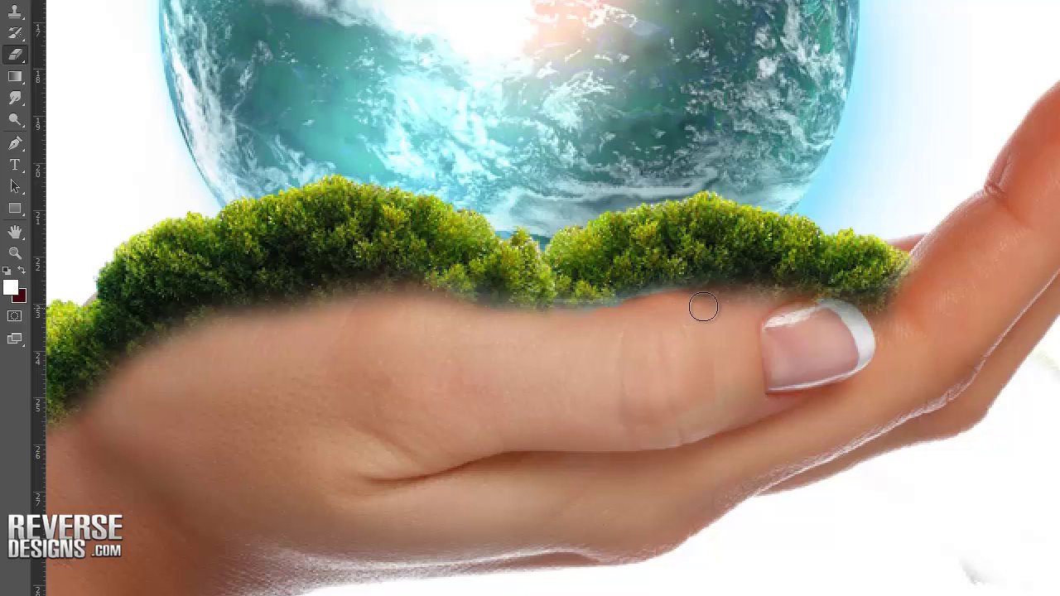
{"action": "mouse_move", "coordinate": [703, 308]}
{"action": "left_mouse_down"}
{"action": "mouse_move", "coordinate": [816, 305]}
{"action": "mouse_move", "coordinate": [862, 319]}
{"action": "mouse_move", "coordinate": [847, 308]}
{"action": "mouse_move", "coordinate": [871, 327]}
{"action": "mouse_move", "coordinate": [845, 298]}
{"action": "mouse_move", "coordinate": [752, 296]}
{"action": "mouse_move", "coordinate": [666, 311]}
{"action": "left_mouse_up"}
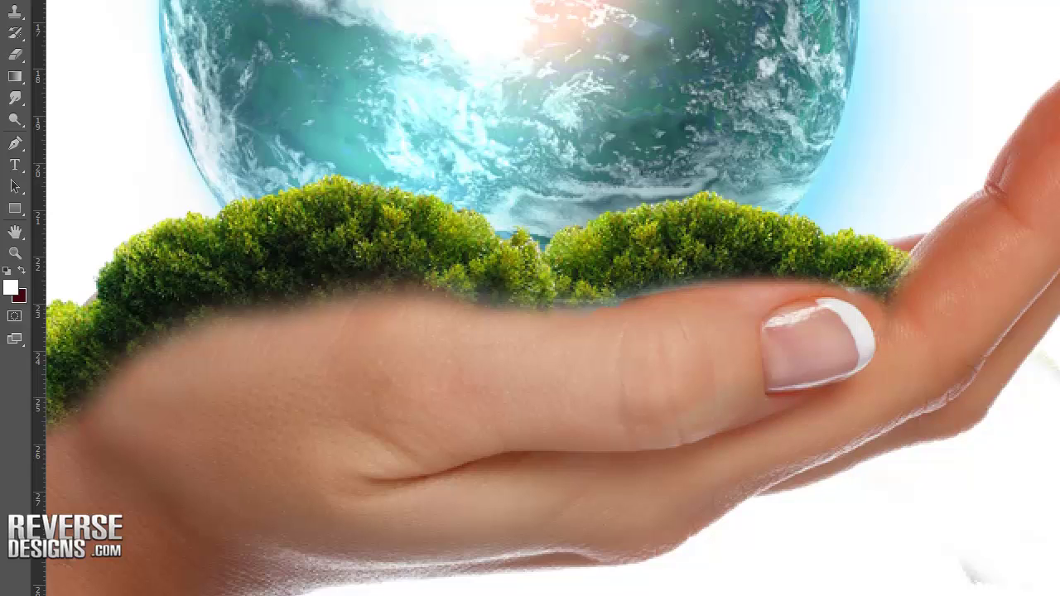
{"action": "left_click_drag", "start_coordinate": [805, 273], "coordinate": [802, 273]}
{"action": "key", "text": "Down"}
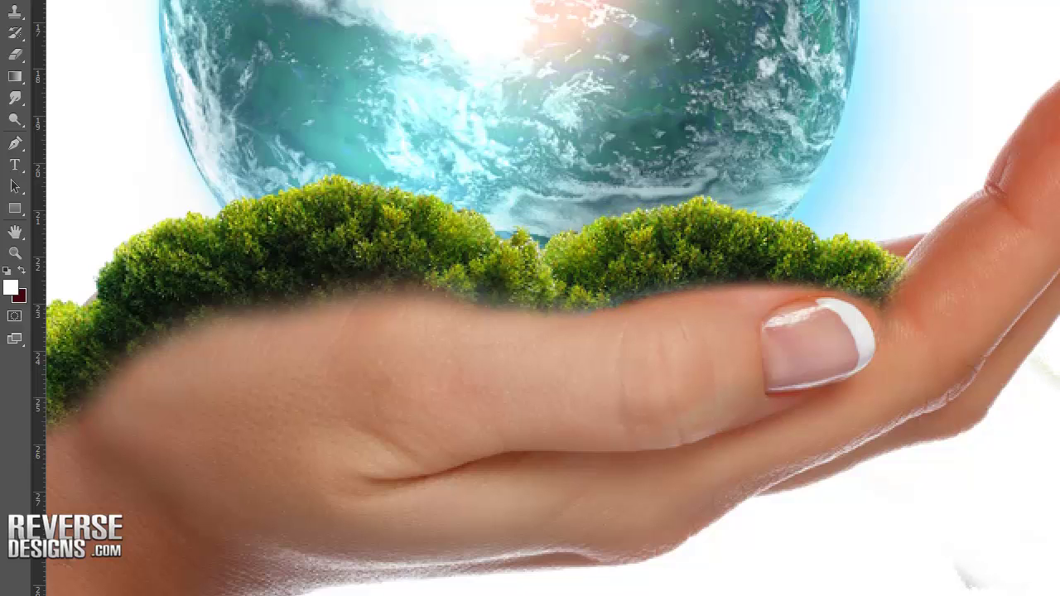
Step: Duplicate Laag 1 as Laag 1 kopie 2 and move the copy below Laag 2, directly above the background layer
{"action": "left_click", "coordinate": [15, 56]}
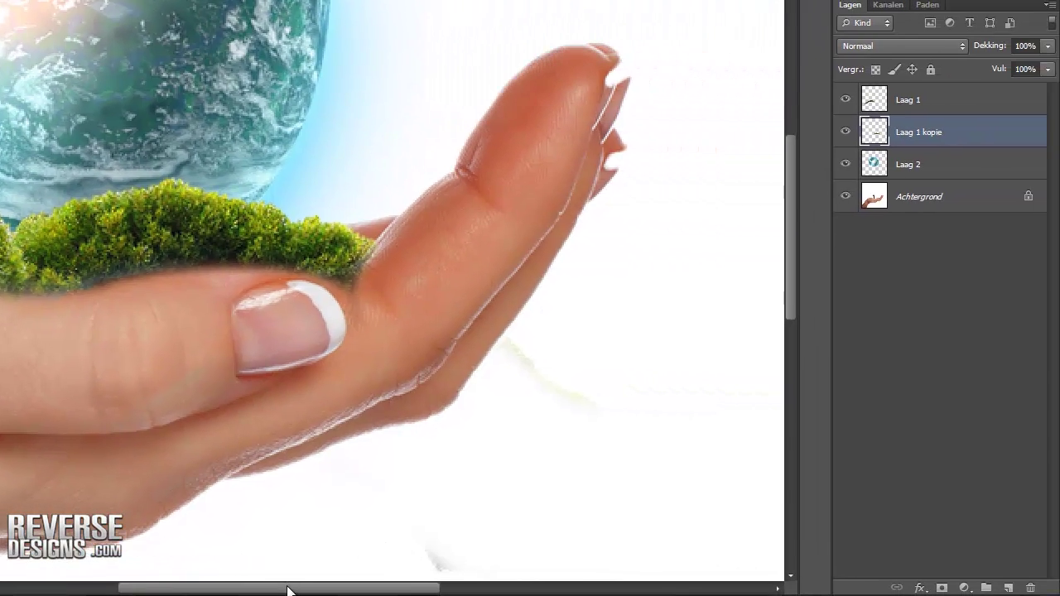
{"action": "mouse_move", "coordinate": [284, 587]}
{"action": "left_mouse_down"}
{"action": "mouse_move", "coordinate": [232, 589]}
{"action": "mouse_move", "coordinate": [241, 589]}
{"action": "left_mouse_up"}
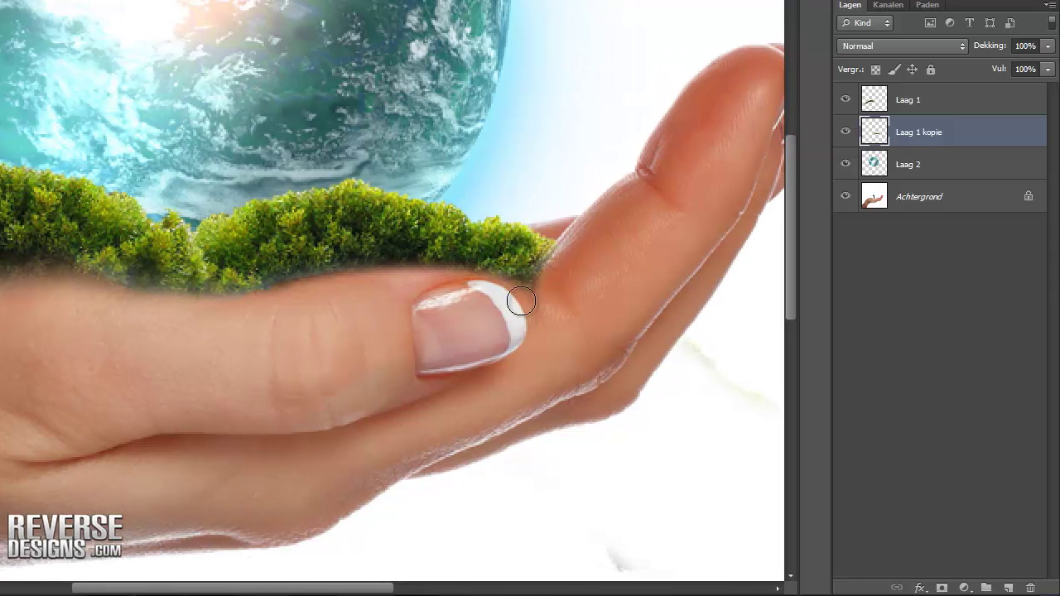
{"action": "left_click", "coordinate": [973, 106]}
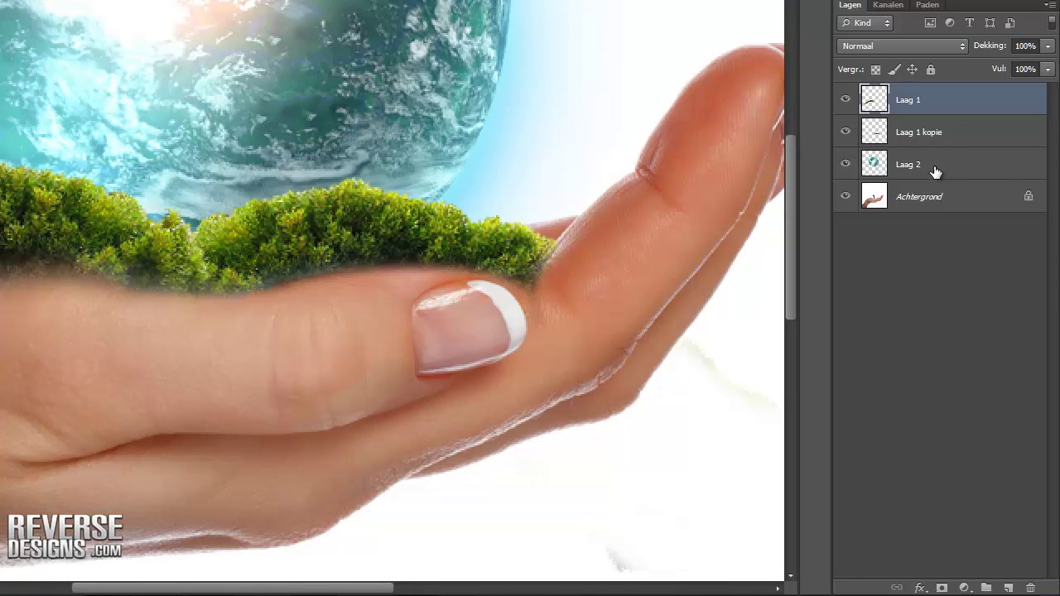
{"action": "right_click", "coordinate": [917, 98]}
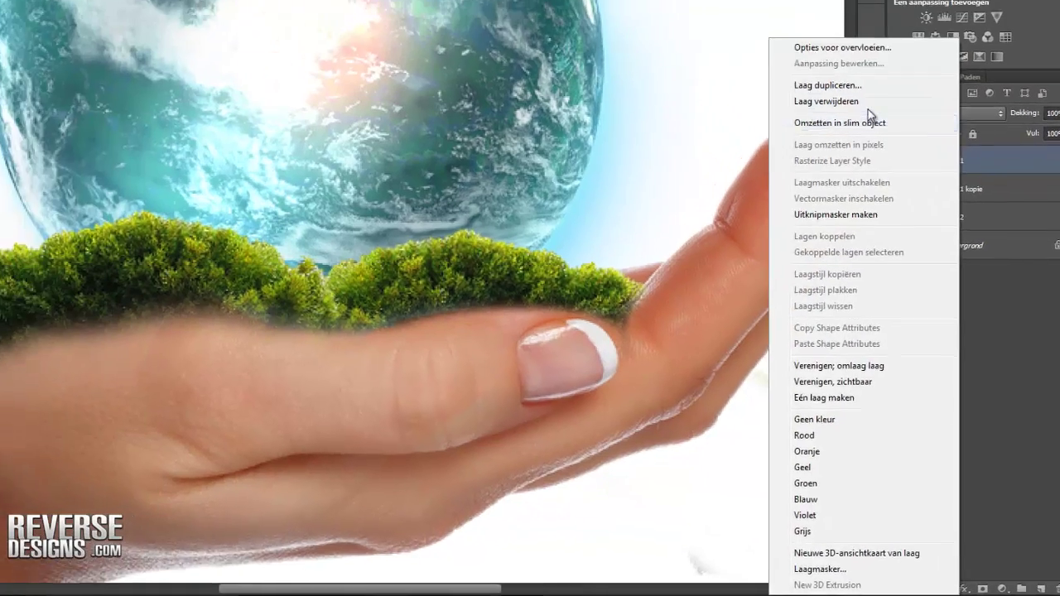
{"action": "left_click", "coordinate": [745, 16]}
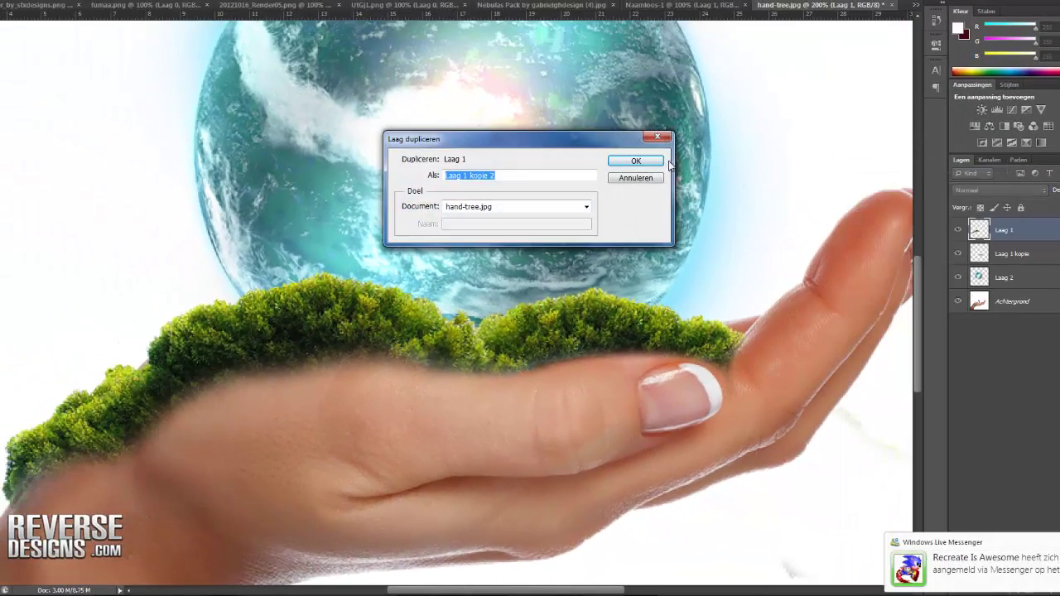
{"action": "left_click", "coordinate": [654, 163]}
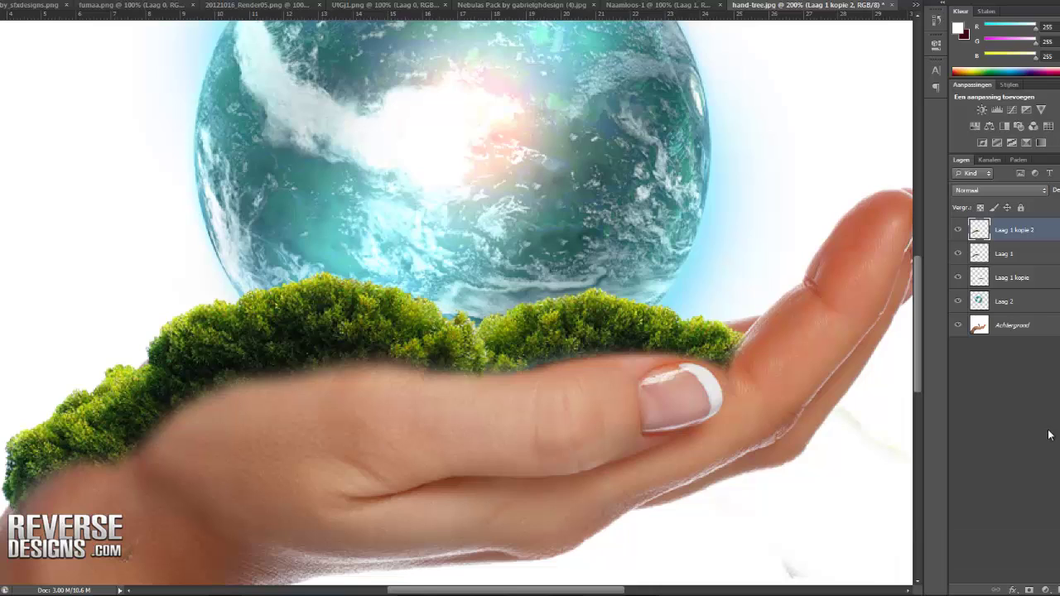
{"action": "left_click_drag", "start_coordinate": [1006, 230], "coordinate": [1011, 317]}
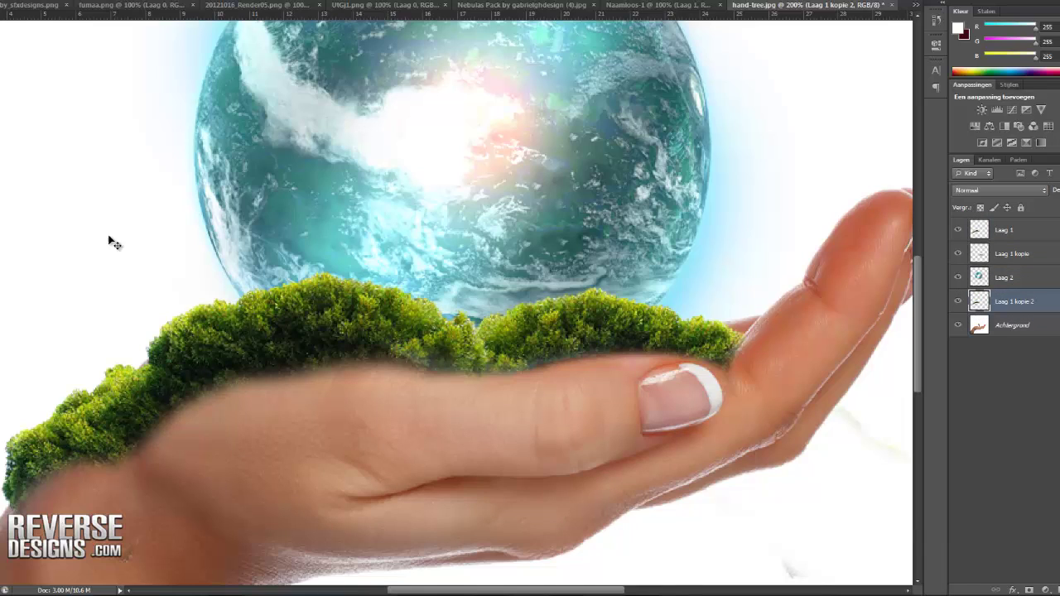
Step: Raise the foliage of Laag 1 kopie 2 behind the globe's lower-left side, rotate it counterclockwise and apply the transformation
{"action": "left_click_drag", "start_coordinate": [217, 318], "coordinate": [226, 280]}
{"action": "key", "text": "ctrl+t"}
{"action": "left_click_drag", "start_coordinate": [501, 219], "coordinate": [420, 170]}
{"action": "left_click_drag", "start_coordinate": [341, 269], "coordinate": [340, 242]}
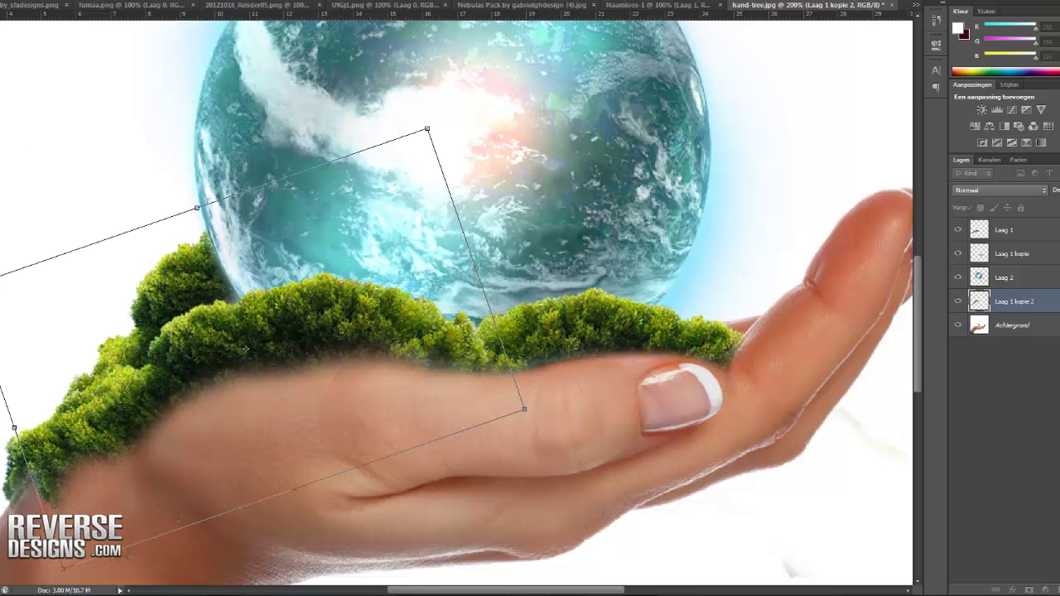
{"action": "left_click", "coordinate": [1, 215]}
{"action": "left_click", "coordinate": [465, 202]}
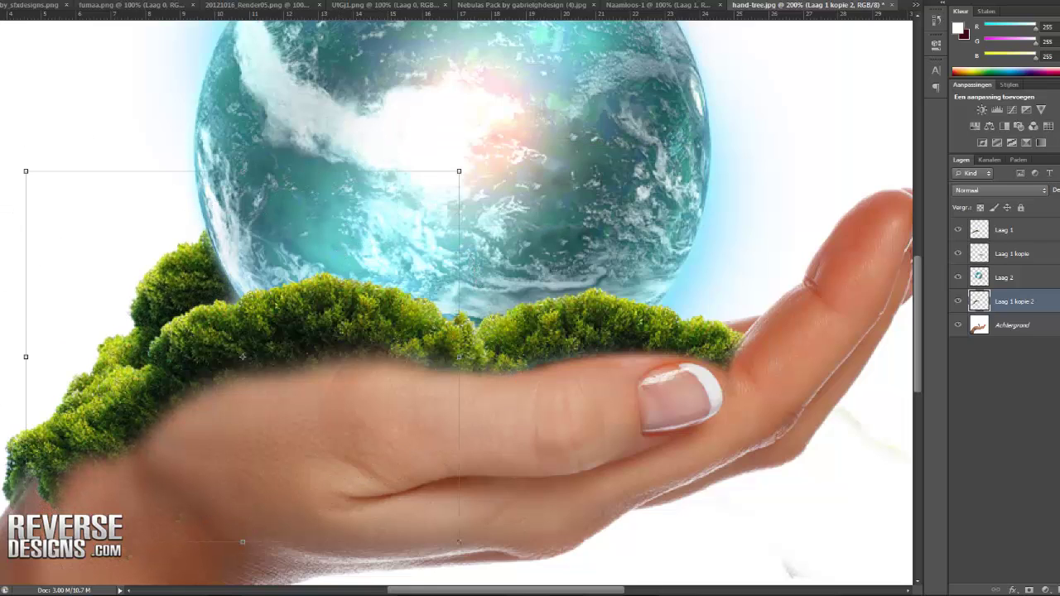
Step: Erase the parts of the rotated foliage that cover the wrist and stick out along the outer slope
{"action": "mouse_move", "coordinate": [51, 475]}
{"action": "left_mouse_down"}
{"action": "mouse_move", "coordinate": [18, 481]}
{"action": "mouse_move", "coordinate": [72, 491]}
{"action": "mouse_move", "coordinate": [46, 495]}
{"action": "left_mouse_up"}
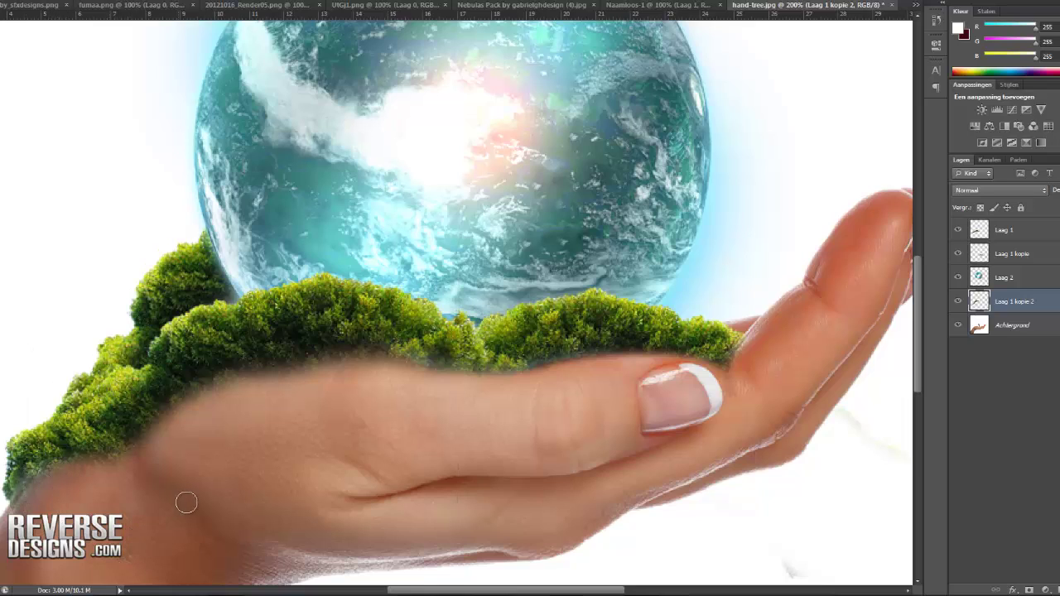
{"action": "left_click_drag", "start_coordinate": [91, 406], "coordinate": [44, 369]}
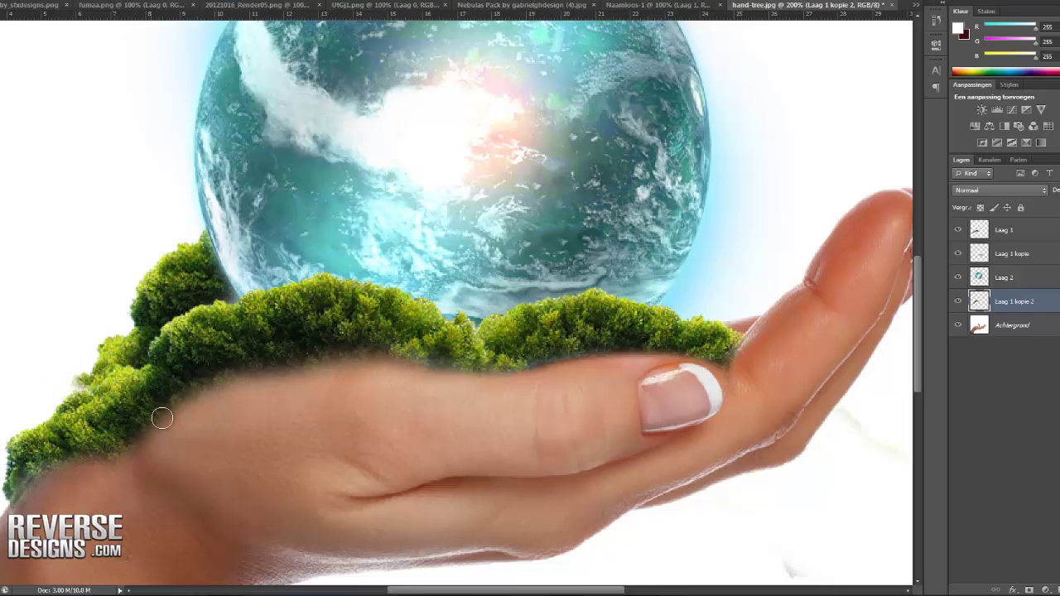
{"action": "left_click_drag", "start_coordinate": [412, 590], "coordinate": [362, 591]}
{"action": "scroll", "coordinate": [381, 501], "scroll_direction": "down", "scroll_amount": 3}
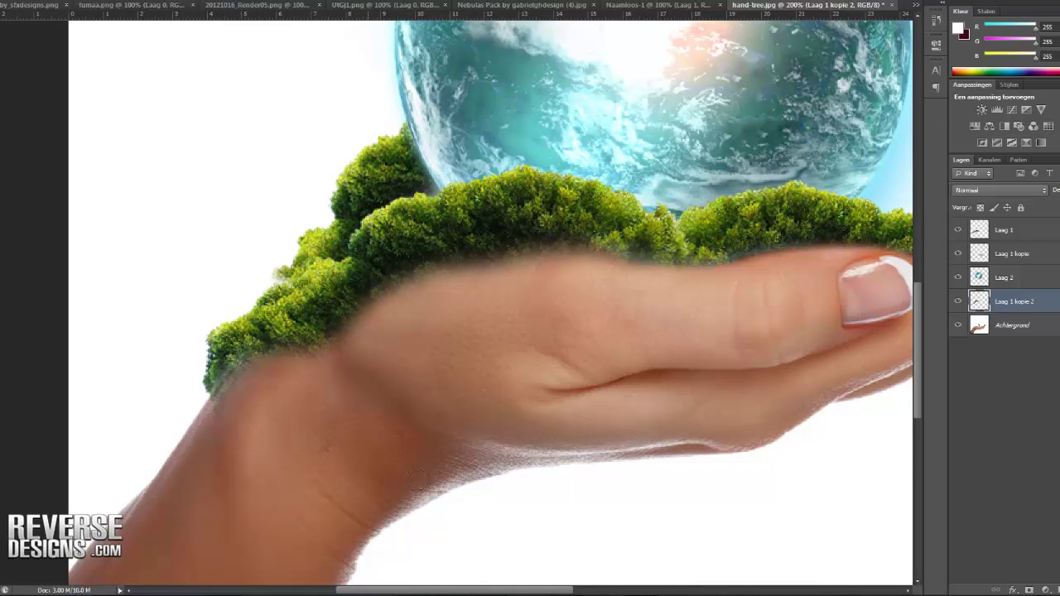
{"action": "left_click_drag", "start_coordinate": [521, 592], "coordinate": [563, 590]}
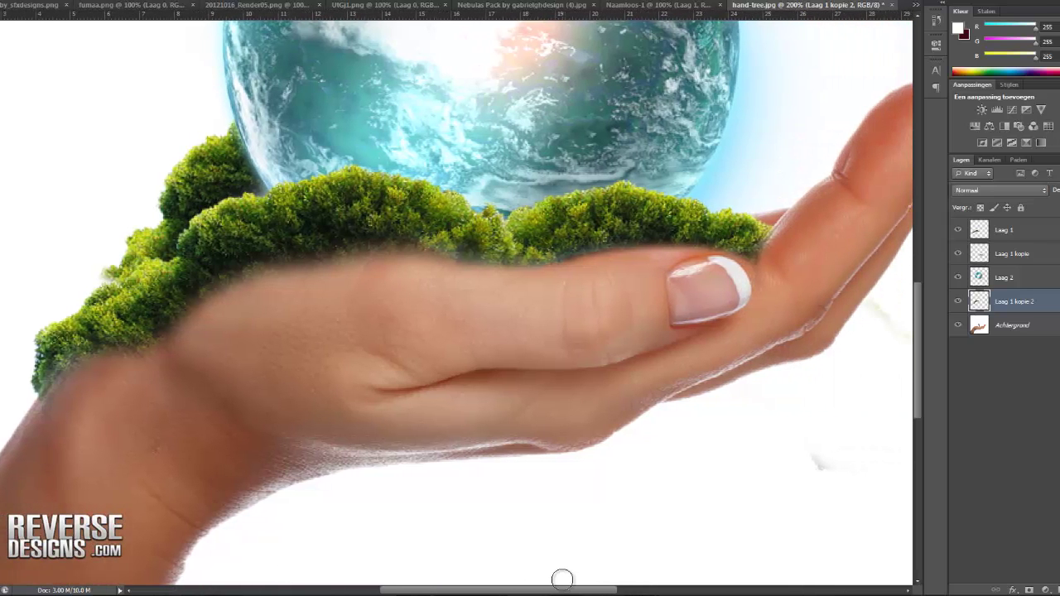
Step: Duplicate Laag 1 kopie 2 as Laag 1 kopie 3 and flip the copy horizontally
{"action": "right_click", "coordinate": [1010, 304]}
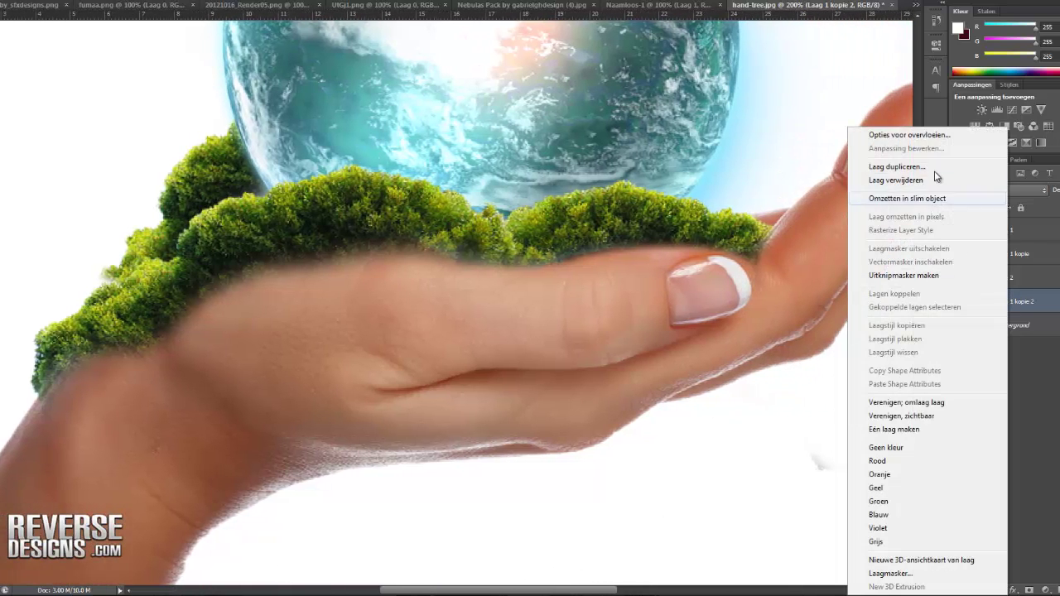
{"action": "left_click", "coordinate": [896, 167]}
{"action": "left_click", "coordinate": [637, 162]}
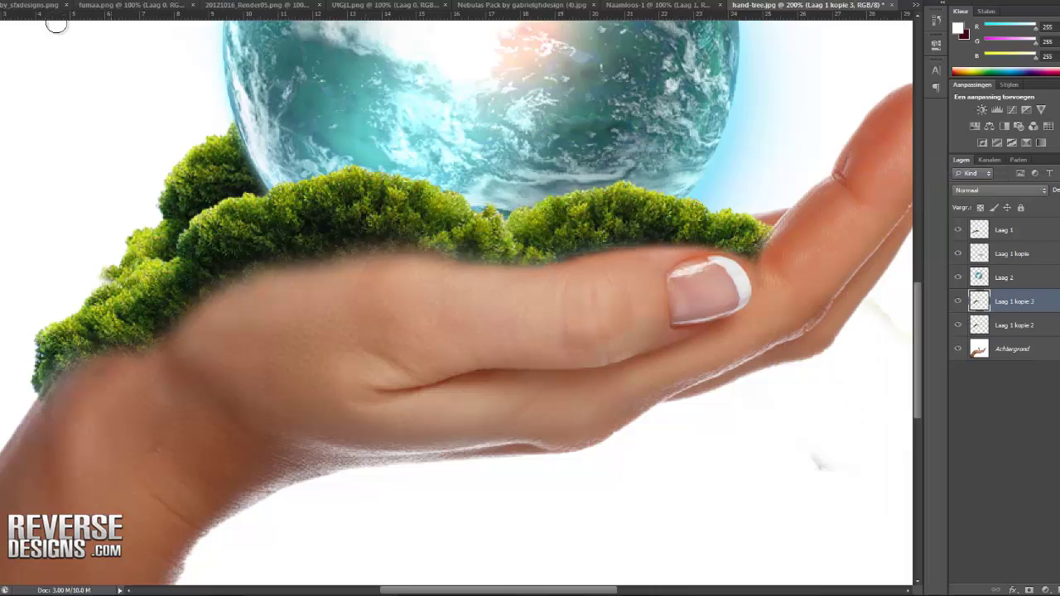
{"action": "left_click", "coordinate": [33, 0]}
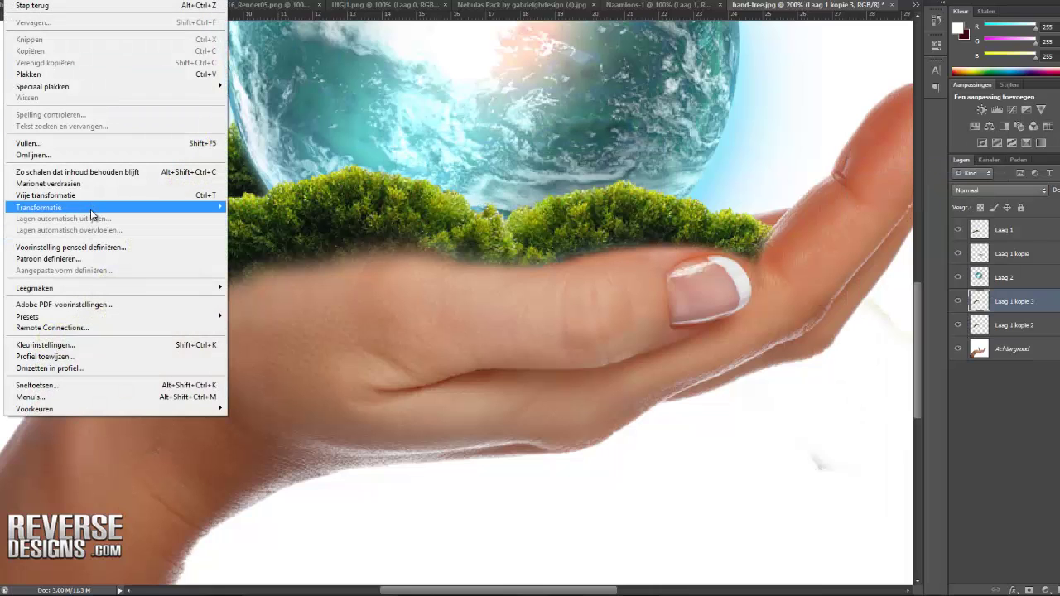
{"action": "mouse_move", "coordinate": [103, 214]}
{"action": "left_click", "coordinate": [273, 339]}
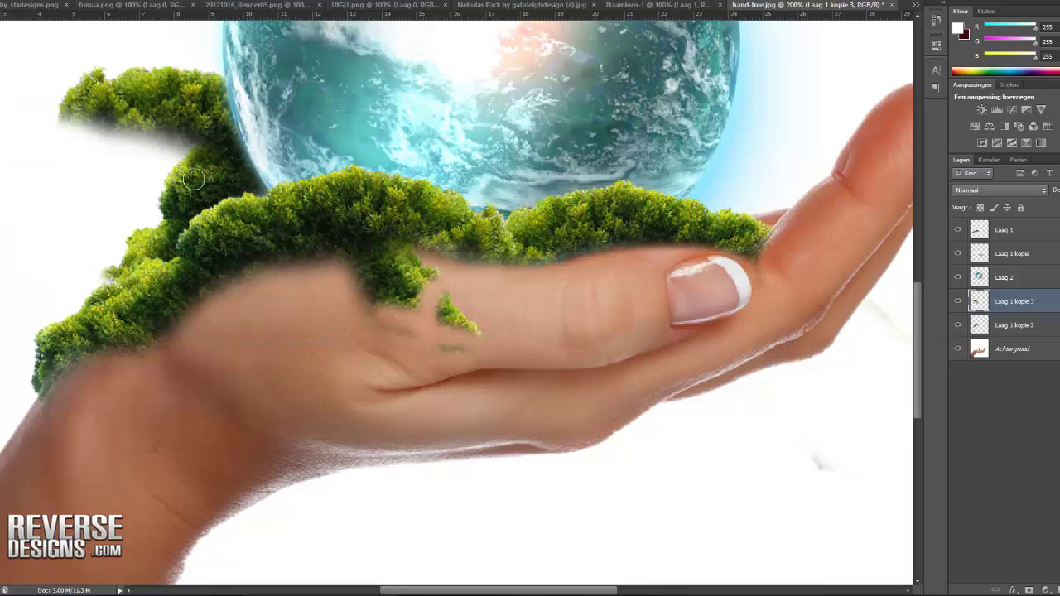
Step: Move the flipped foliage to the globe's right side beside the fingers and apply the transformation
{"action": "key", "text": "ctrl+t"}
{"action": "left_click_drag", "start_coordinate": [292, 182], "coordinate": [752, 271]}
{"action": "left_click_drag", "start_coordinate": [568, 591], "coordinate": [630, 591]}
{"action": "key", "text": "Return"}
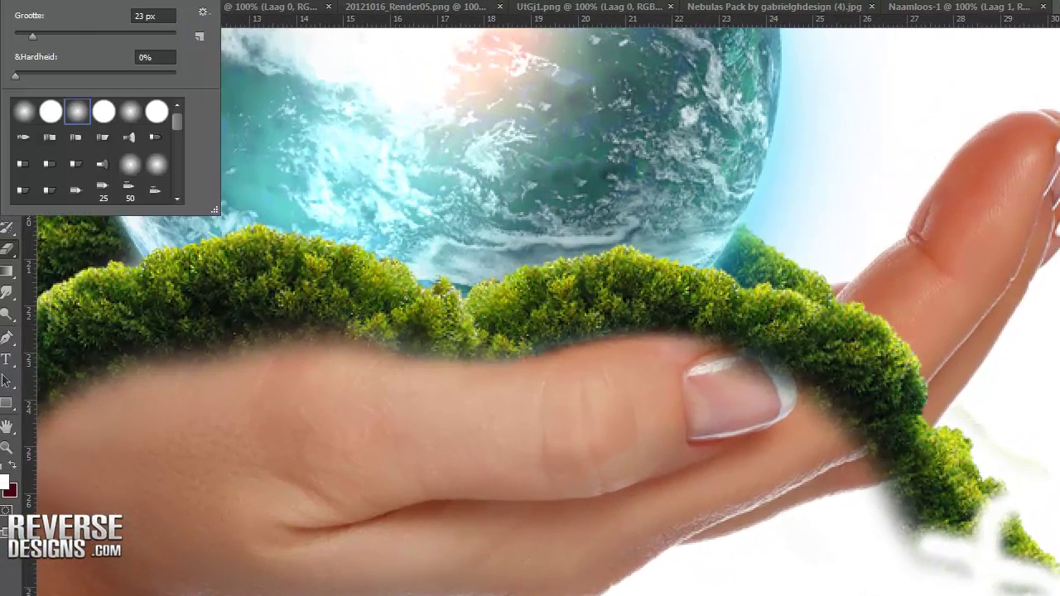
Step: Erase the flipped foliage over the fingers and white background with a large soft eraser, then clear the thumbnail with a smaller one
{"action": "left_click", "coordinate": [91, 35]}
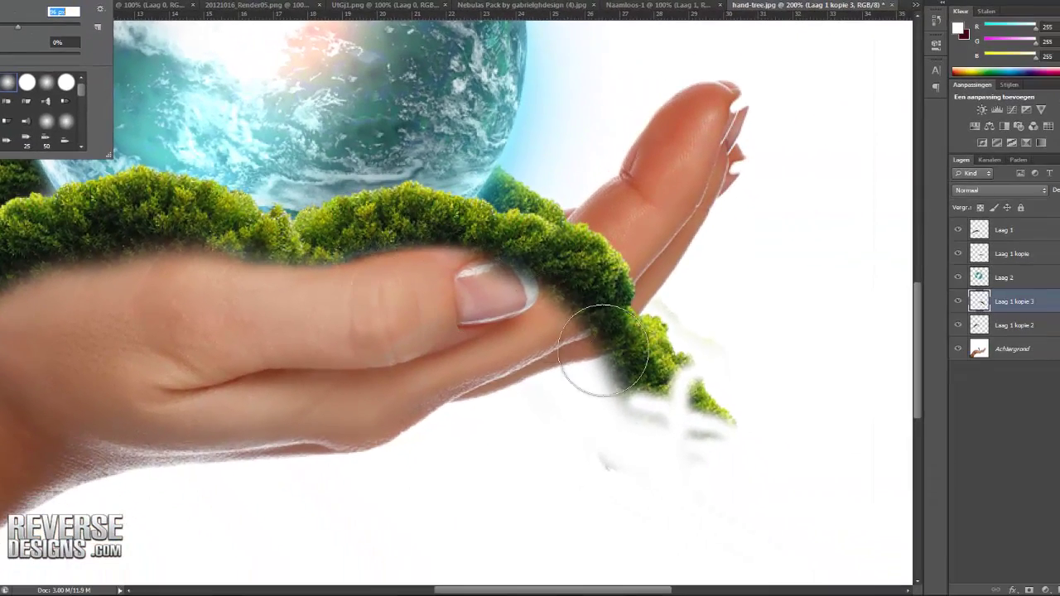
{"action": "mouse_move", "coordinate": [745, 436]}
{"action": "left_mouse_down"}
{"action": "mouse_move", "coordinate": [680, 441]}
{"action": "mouse_move", "coordinate": [604, 513]}
{"action": "mouse_move", "coordinate": [643, 454]}
{"action": "mouse_move", "coordinate": [621, 449]}
{"action": "mouse_move", "coordinate": [674, 414]}
{"action": "mouse_move", "coordinate": [669, 385]}
{"action": "mouse_move", "coordinate": [631, 380]}
{"action": "mouse_move", "coordinate": [644, 363]}
{"action": "mouse_move", "coordinate": [639, 322]}
{"action": "mouse_move", "coordinate": [612, 321]}
{"action": "mouse_move", "coordinate": [643, 275]}
{"action": "mouse_move", "coordinate": [586, 300]}
{"action": "mouse_move", "coordinate": [570, 324]}
{"action": "mouse_move", "coordinate": [622, 275]}
{"action": "mouse_move", "coordinate": [601, 296]}
{"action": "left_mouse_up"}
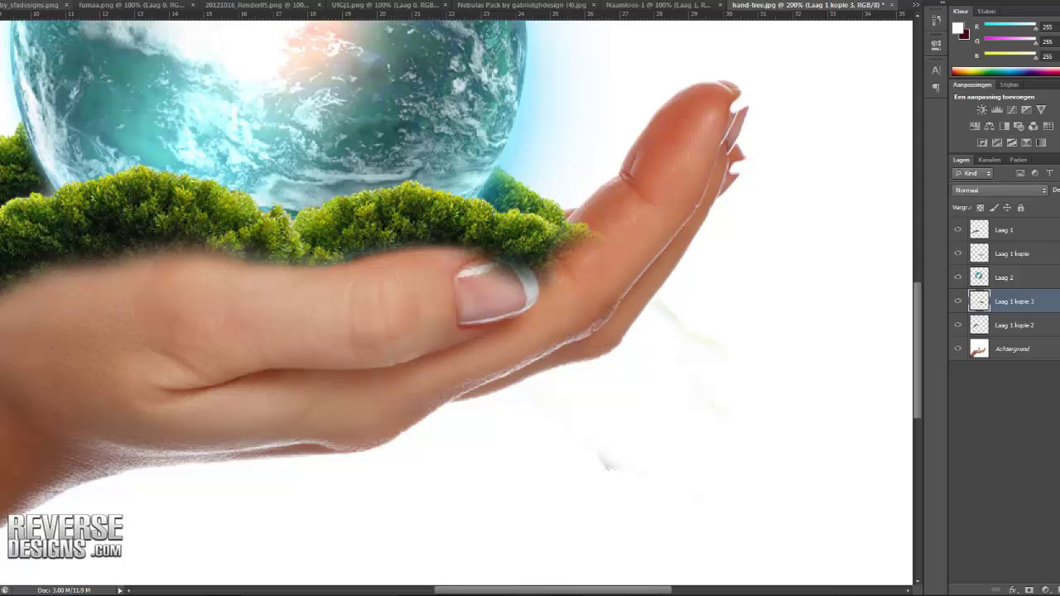
{"action": "left_click", "coordinate": [3, 1]}
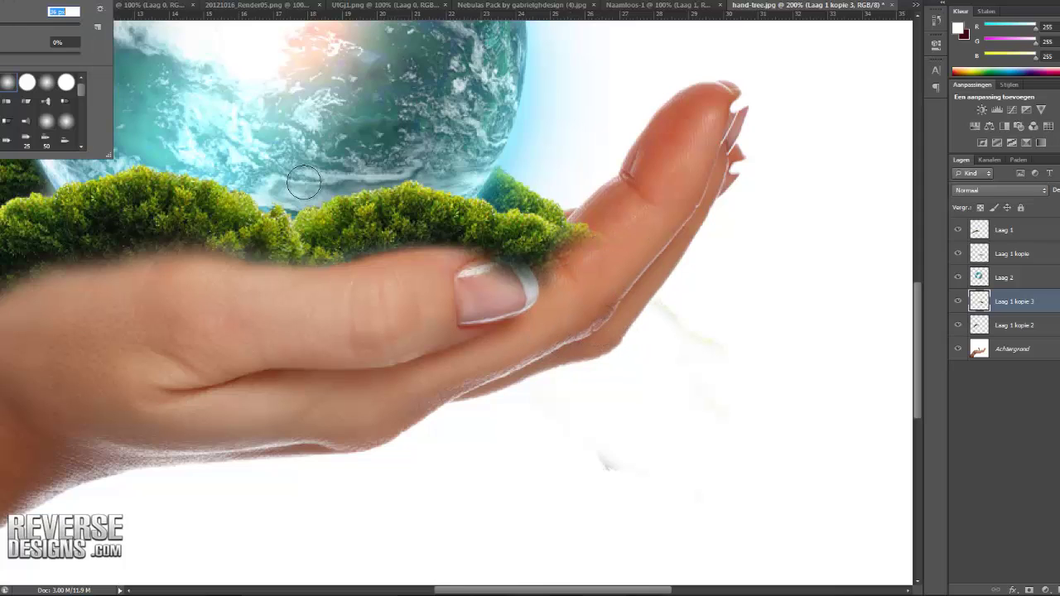
{"action": "key", "text": "Return"}
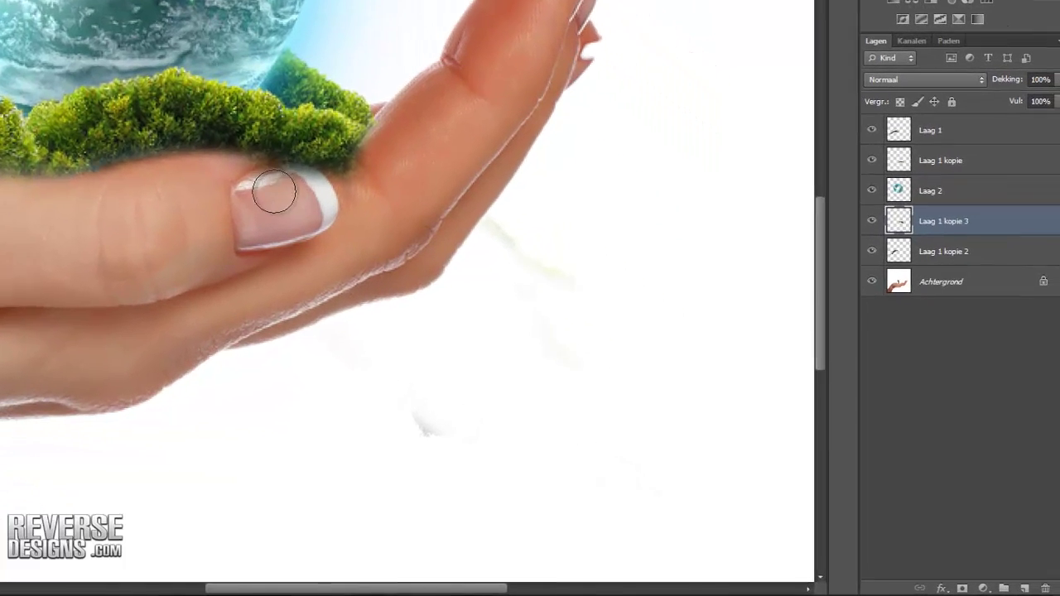
{"action": "left_click_drag", "start_coordinate": [469, 274], "coordinate": [532, 276]}
{"action": "mouse_move", "coordinate": [272, 162]}
{"action": "left_mouse_down"}
{"action": "mouse_move", "coordinate": [177, 147]}
{"action": "mouse_move", "coordinate": [183, 131]}
{"action": "mouse_move", "coordinate": [231, 121]}
{"action": "mouse_move", "coordinate": [272, 128]}
{"action": "left_mouse_up"}
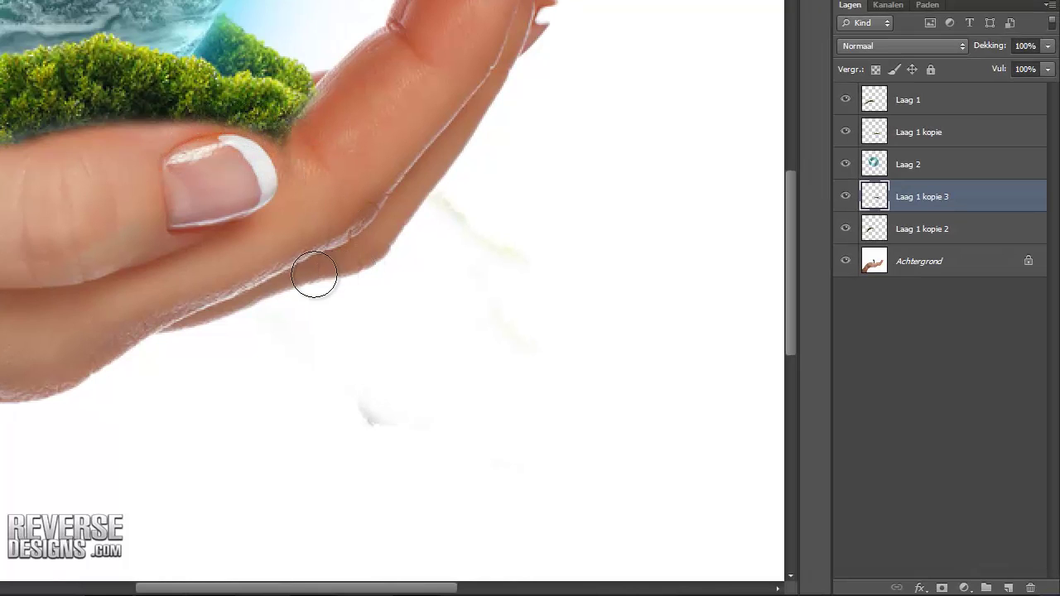
{"action": "left_click_drag", "start_coordinate": [302, 588], "coordinate": [260, 568]}
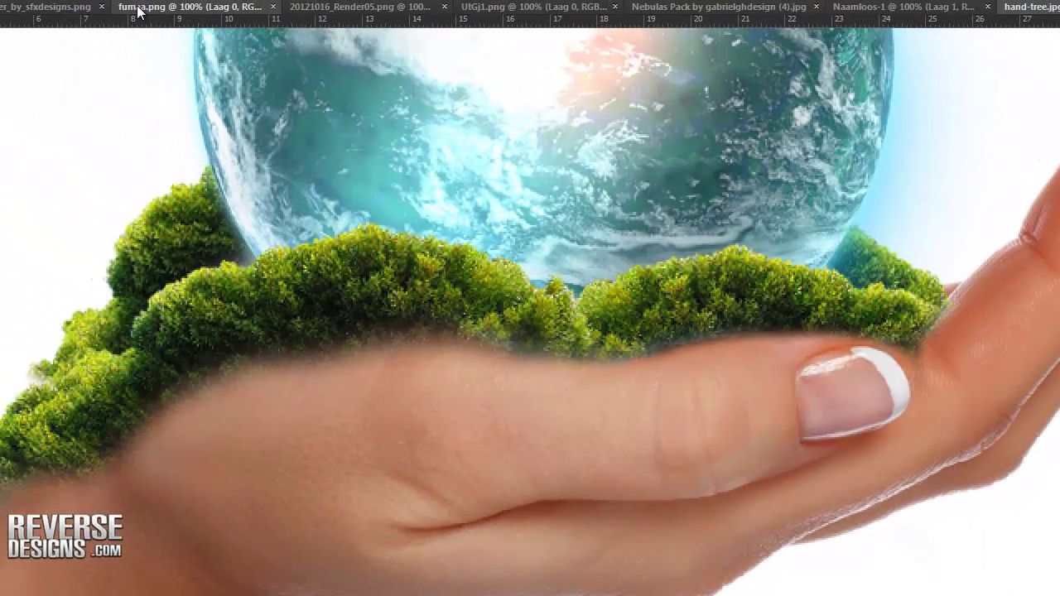
Step: Look through the open source images and paste the red petals from UtGj1.png into hand-tree.jpg as a new layer
{"action": "left_click", "coordinate": [142, 10]}
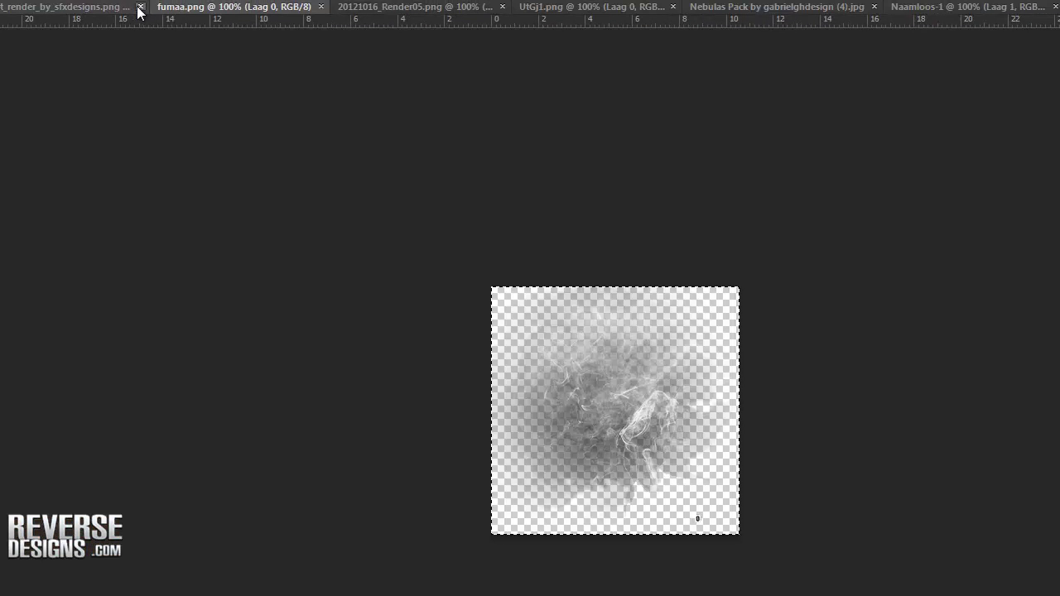
{"action": "left_click", "coordinate": [52, 12]}
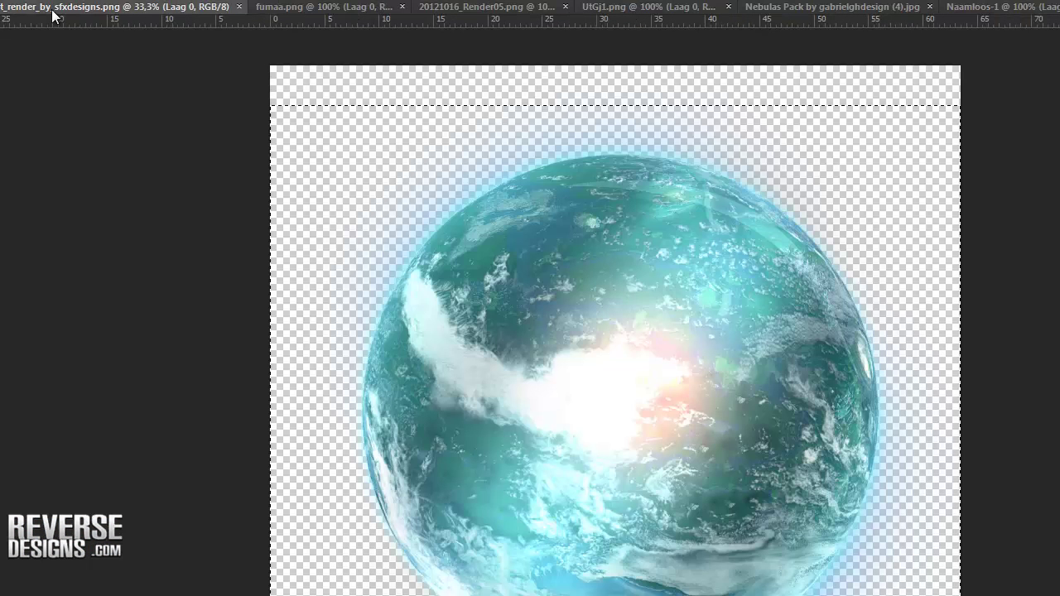
{"action": "left_click", "coordinate": [434, 12]}
{"action": "left_click", "coordinate": [634, 11]}
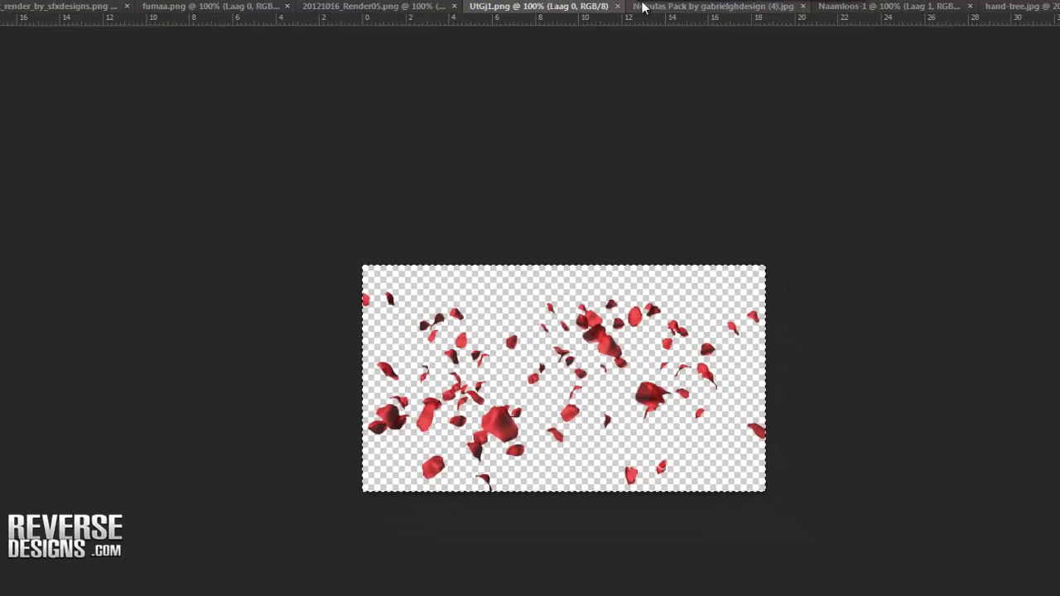
{"action": "left_click", "coordinate": [1019, 5]}
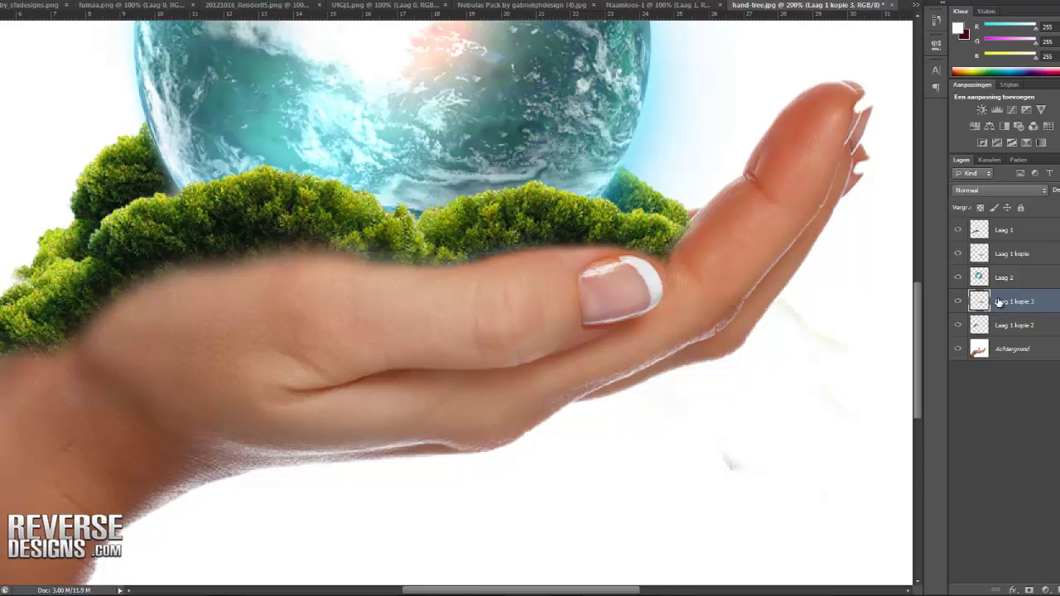
{"action": "key", "text": "ctrl+v"}
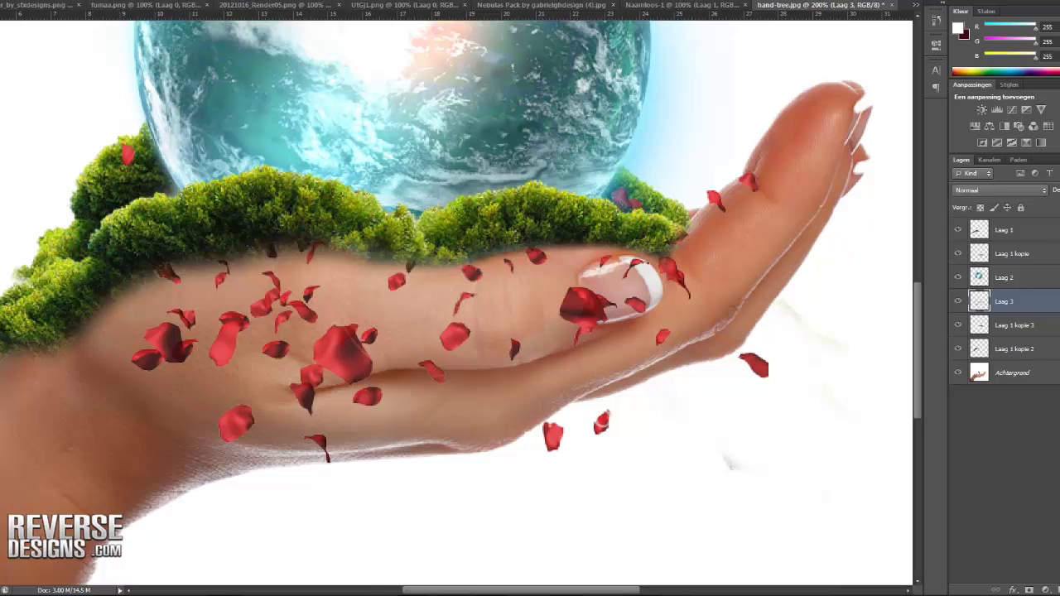
Step: Scale the petals down over the left foliage, apply the transformation and move Laag 3 above Laag 2
{"action": "key", "text": "ctrl+t"}
{"action": "left_click_drag", "start_coordinate": [124, 143], "coordinate": [181, 152]}
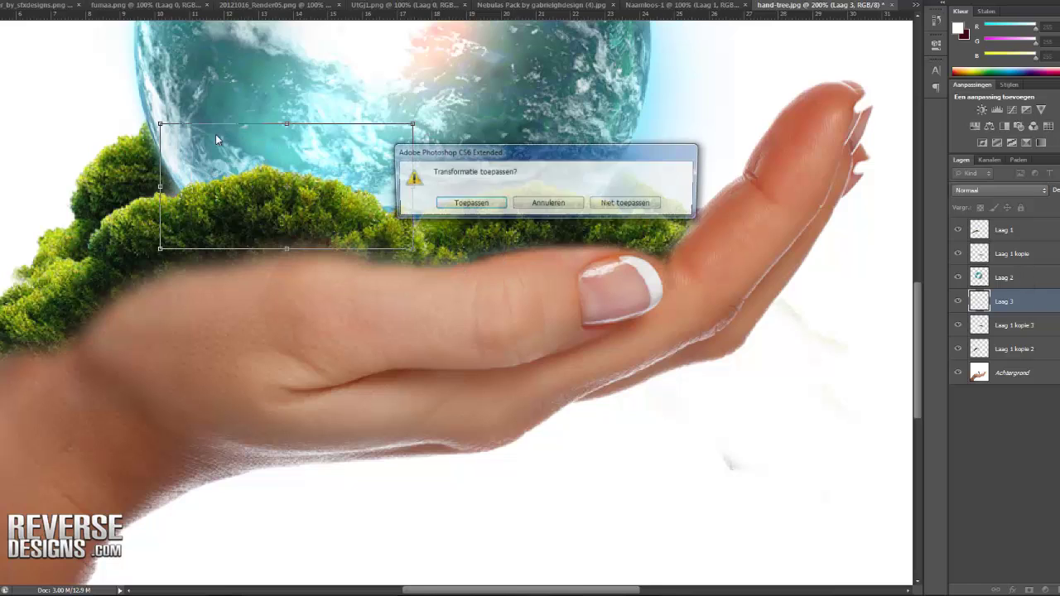
{"action": "left_click", "coordinate": [479, 204]}
{"action": "left_click_drag", "start_coordinate": [1002, 304], "coordinate": [1002, 276]}
Step: Shift the petals left over the rear foliage and the globe's edge, rotate them slightly counterclockwise and apply the transformation
{"action": "left_click_drag", "start_coordinate": [321, 223], "coordinate": [248, 226]}
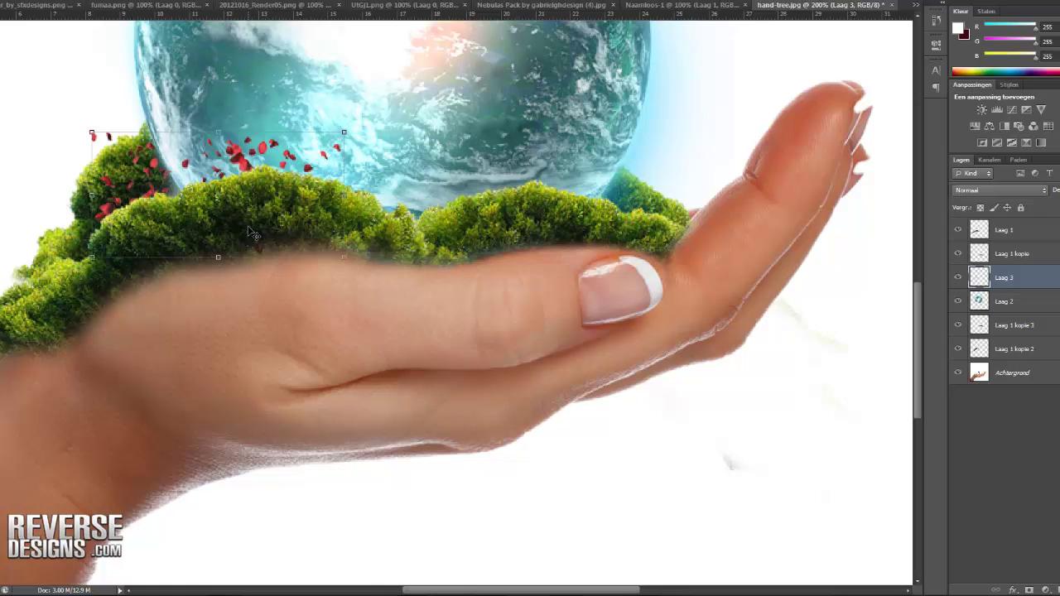
{"action": "left_click_drag", "start_coordinate": [84, 124], "coordinate": [58, 145]}
{"action": "left_click_drag", "start_coordinate": [255, 168], "coordinate": [259, 176]}
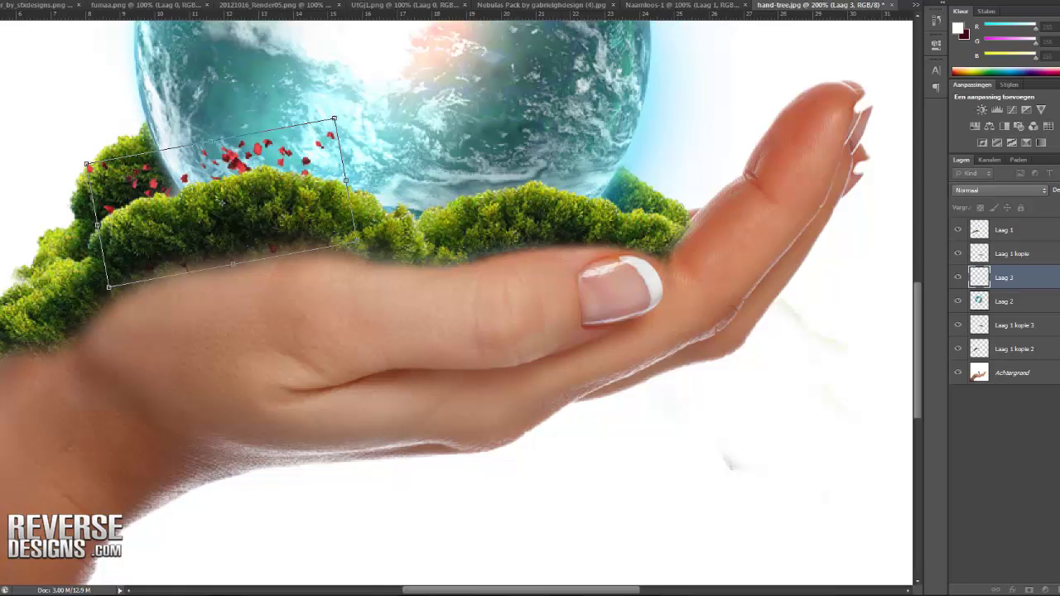
{"action": "key", "text": "b"}
{"action": "left_click", "coordinate": [464, 208]}
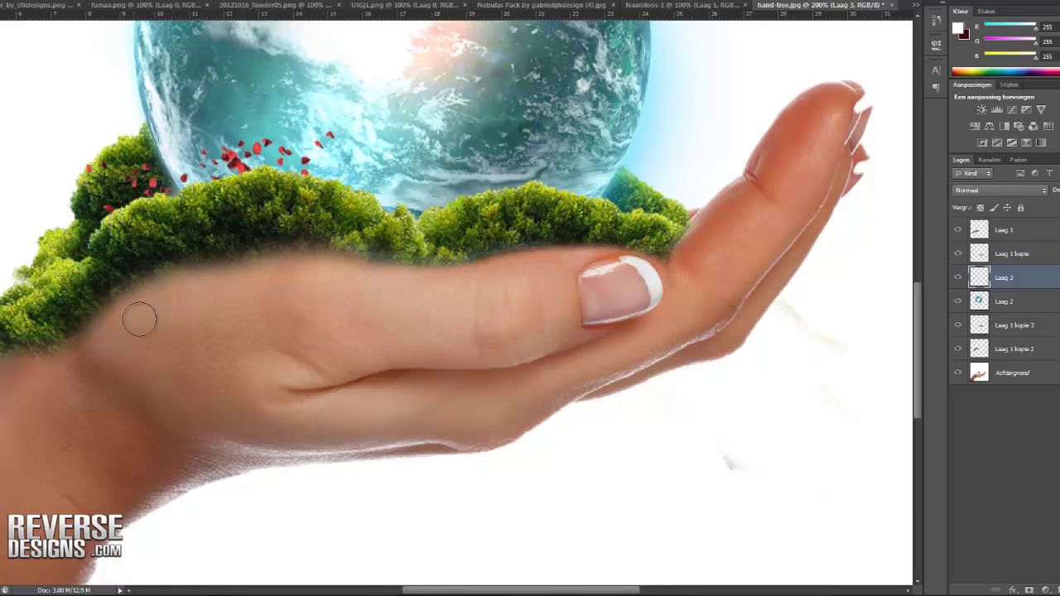
Step: Duplicate the petal layer Laag 3 as Laag 3 kopie within hand-tree.jpg and flip the copy horizontally
{"action": "right_click", "coordinate": [1009, 292]}
{"action": "left_click", "coordinate": [919, 173]}
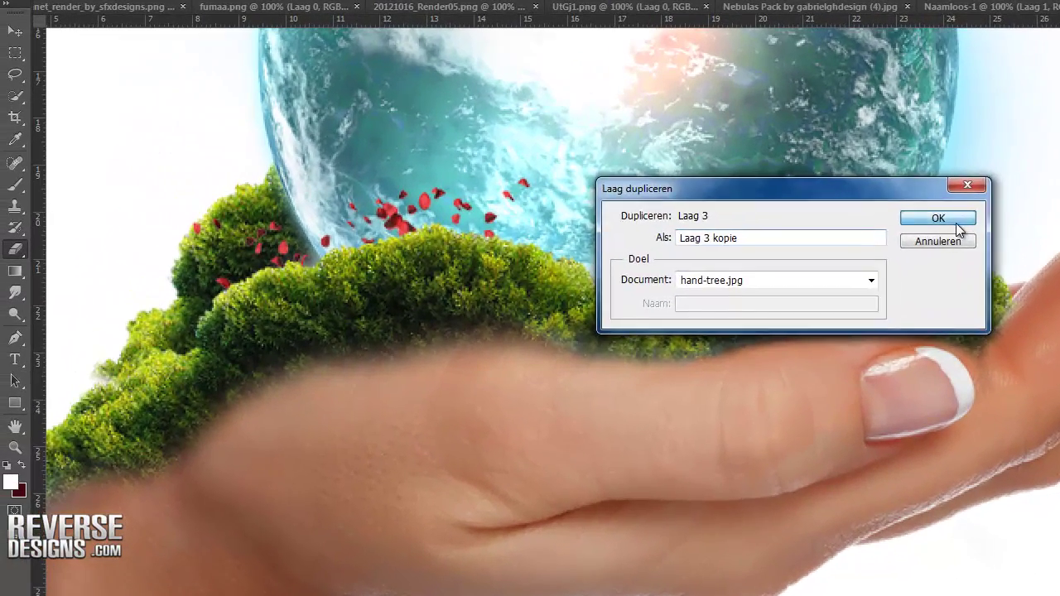
{"action": "left_click", "coordinate": [797, 191]}
{"action": "left_click", "coordinate": [87, 0]}
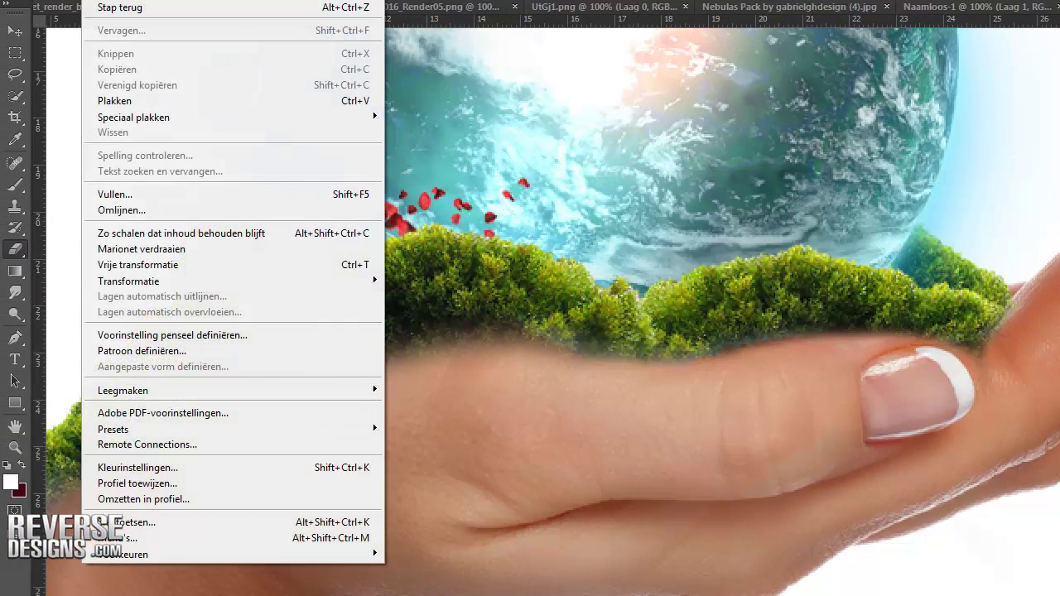
{"action": "mouse_move", "coordinate": [166, 281]}
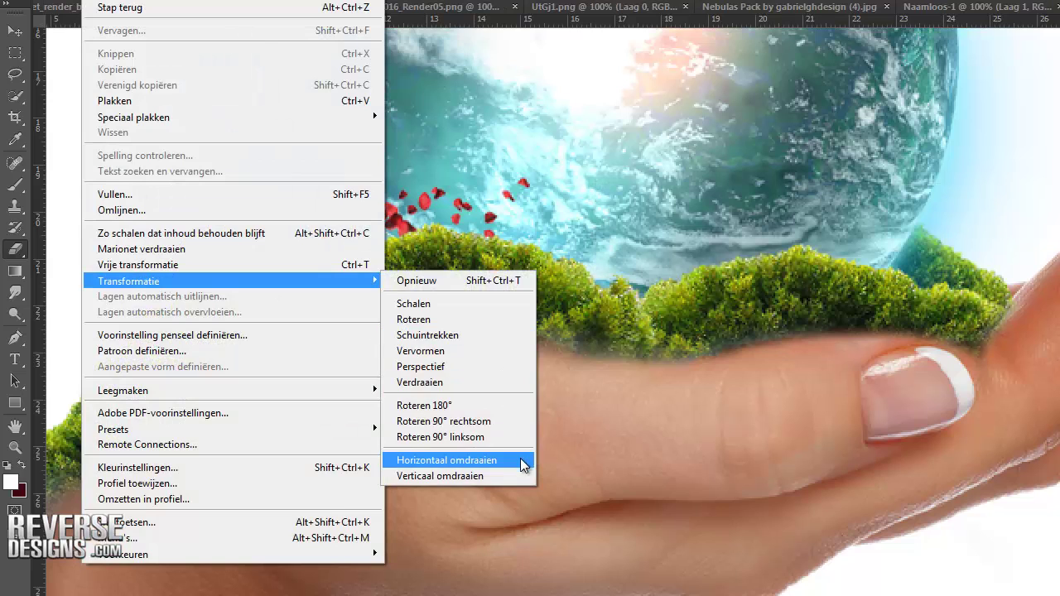
{"action": "left_click", "coordinate": [523, 461]}
Step: Move the flipped petals right over the front right foliage and erase the ones lying on the thumb
{"action": "left_click", "coordinate": [15, 31]}
{"action": "left_click_drag", "start_coordinate": [394, 315], "coordinate": [730, 329]}
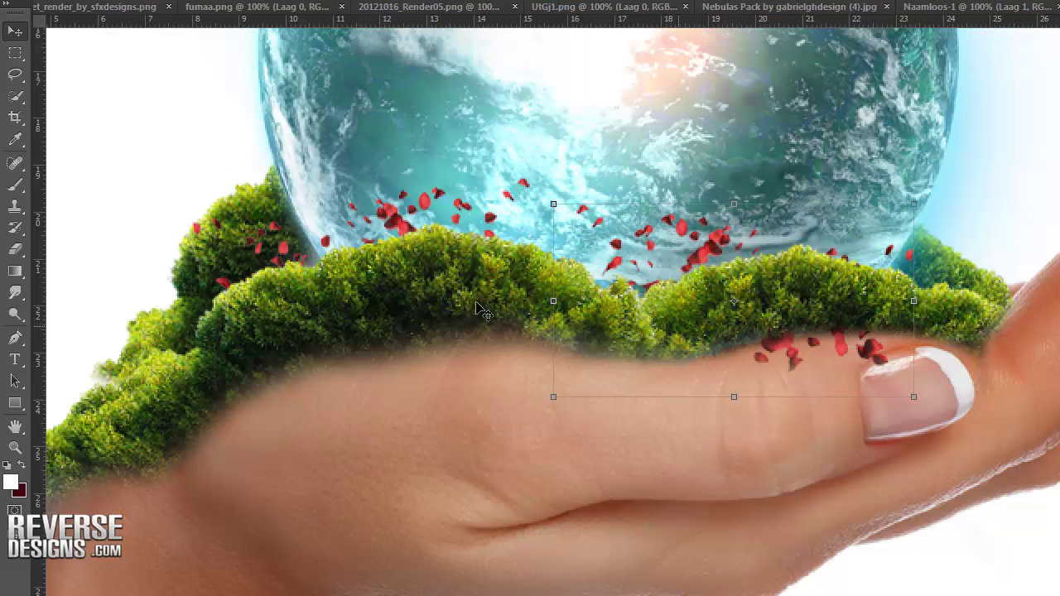
{"action": "left_click", "coordinate": [15, 248]}
{"action": "mouse_move", "coordinate": [793, 365]}
{"action": "left_mouse_down"}
{"action": "mouse_move", "coordinate": [885, 348]}
{"action": "mouse_move", "coordinate": [747, 376]}
{"action": "left_mouse_up"}
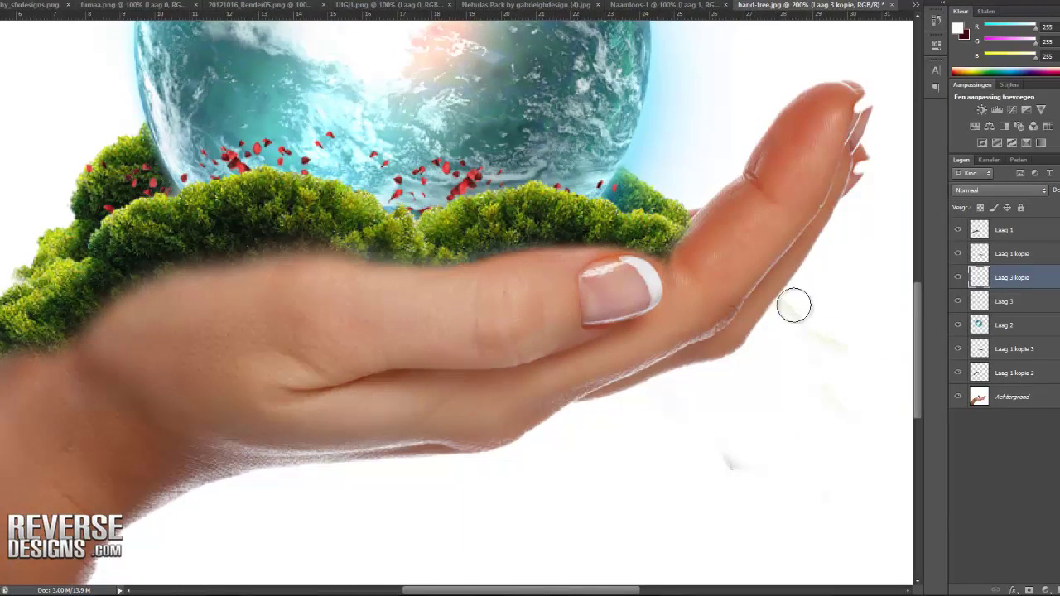
Step: Duplicate Laag 3 kopie and move the new petals further right, over the globe's edge and toward the fingers
{"action": "right_click", "coordinate": [1007, 284]}
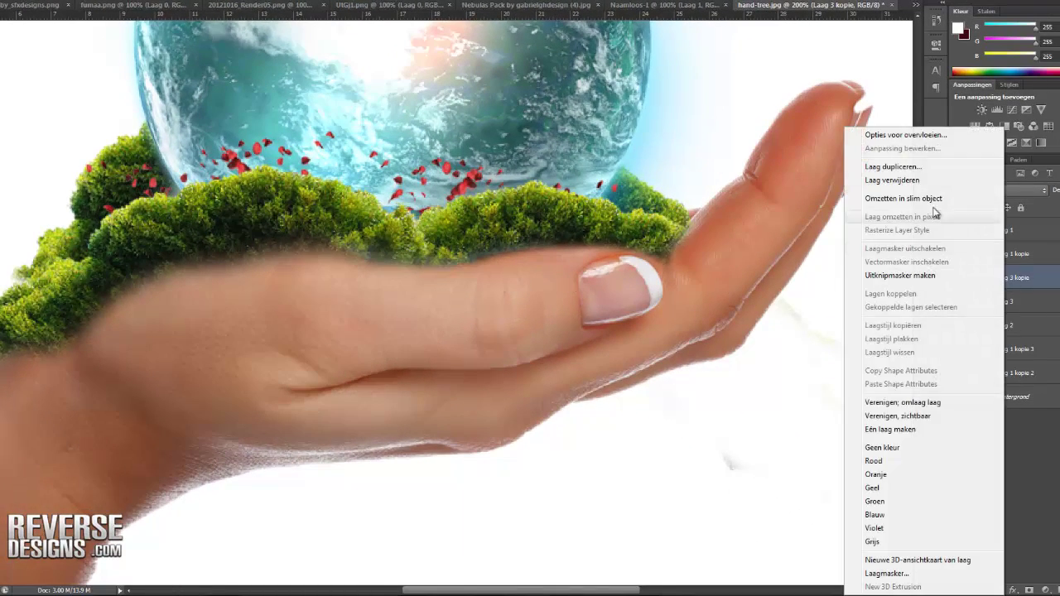
{"action": "left_click", "coordinate": [924, 165]}
{"action": "left_click", "coordinate": [637, 160]}
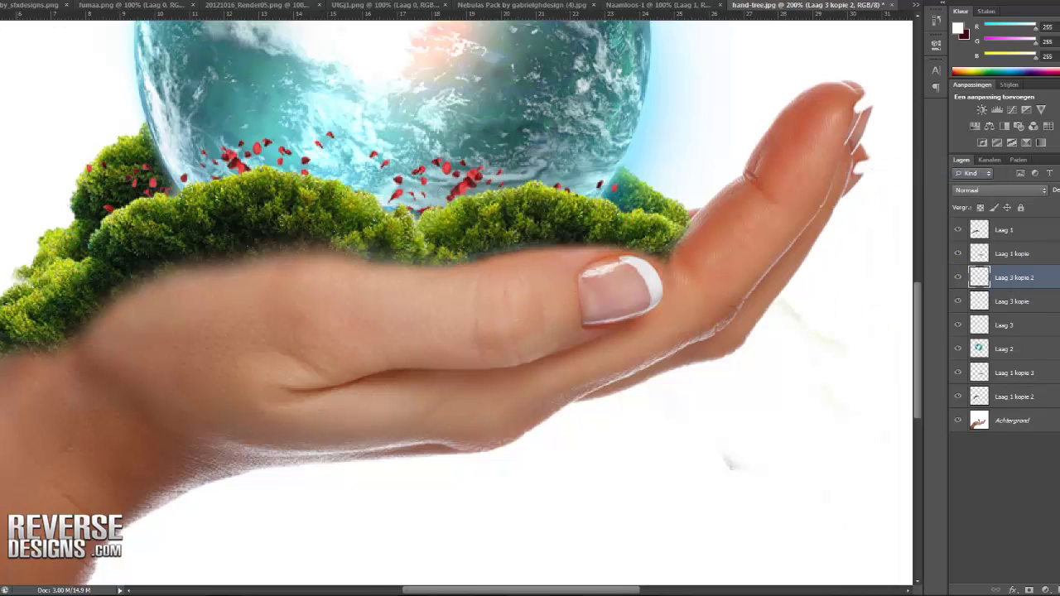
{"action": "left_click_drag", "start_coordinate": [417, 214], "coordinate": [557, 207]}
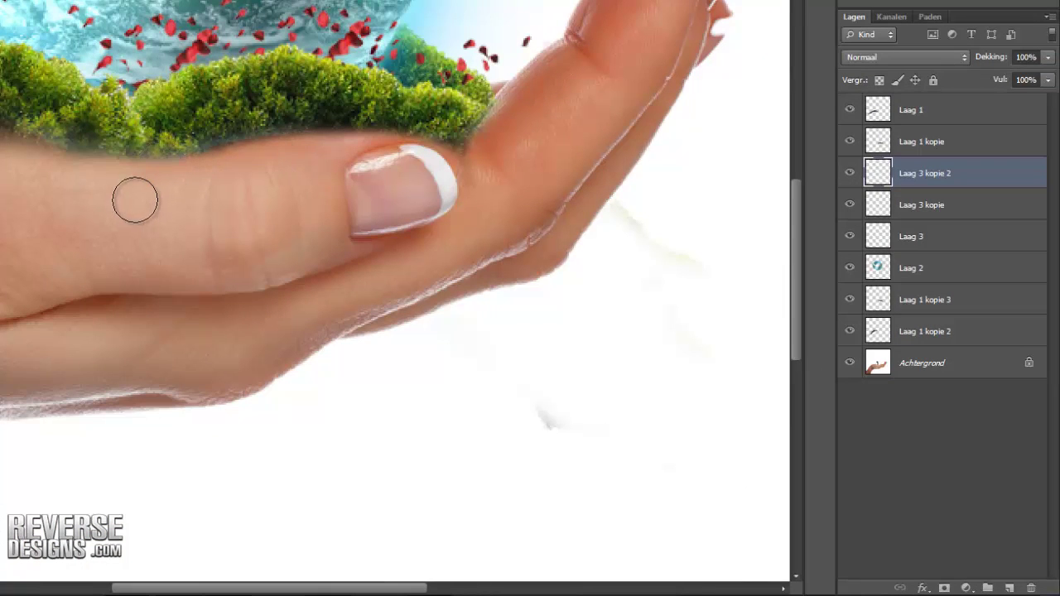
Step: Add a new layer above Laag 1 in Bedekken blend mode and set the foreground colour to near-black with red 4, green 0, blue 0
{"action": "left_click", "coordinate": [916, 110]}
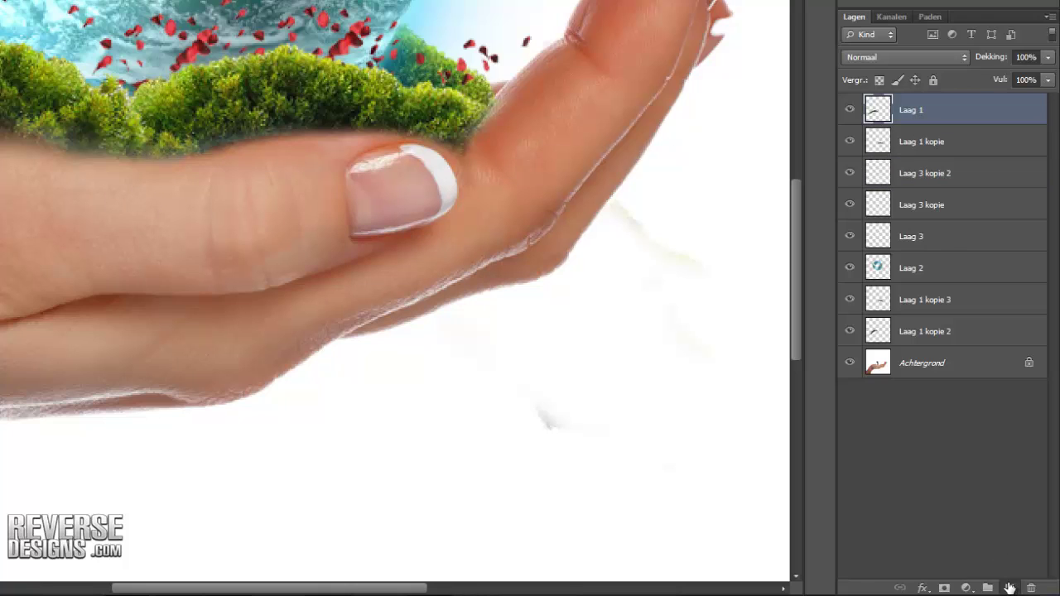
{"action": "left_click", "coordinate": [913, 55]}
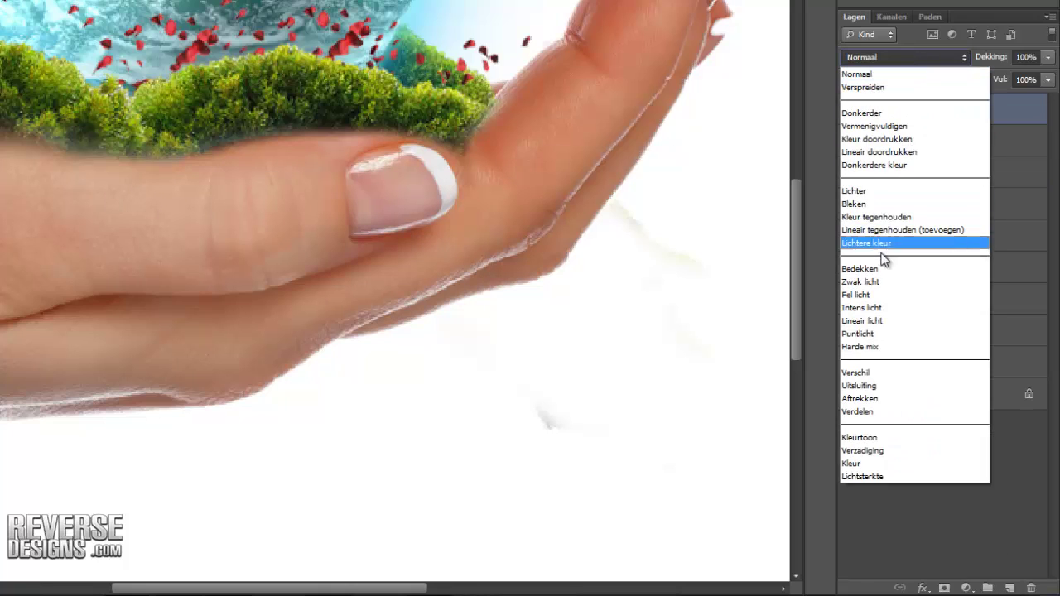
{"action": "left_click", "coordinate": [860, 269]}
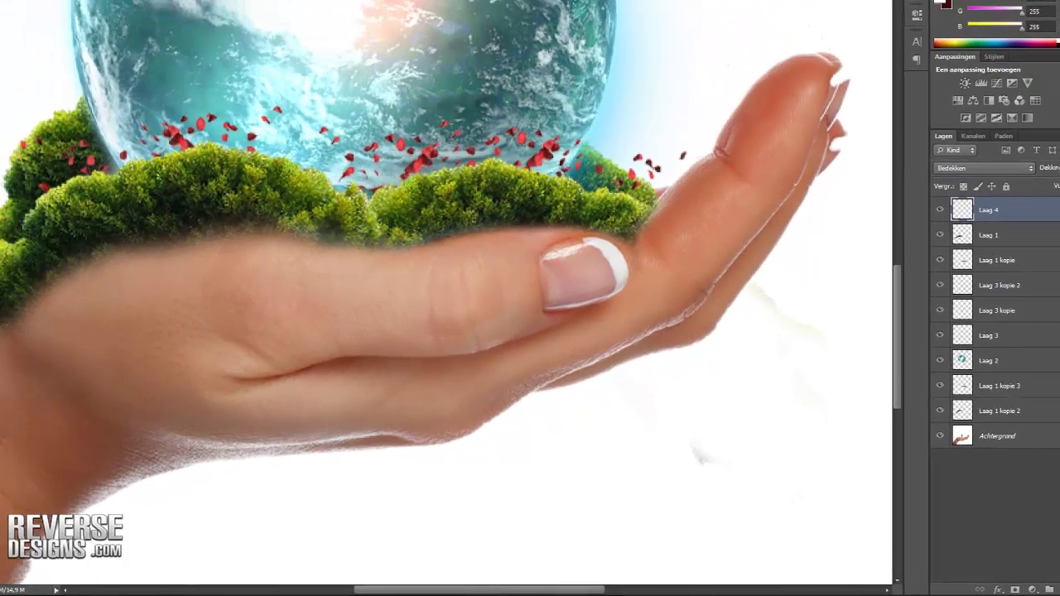
{"action": "left_click", "coordinate": [851, 0]}
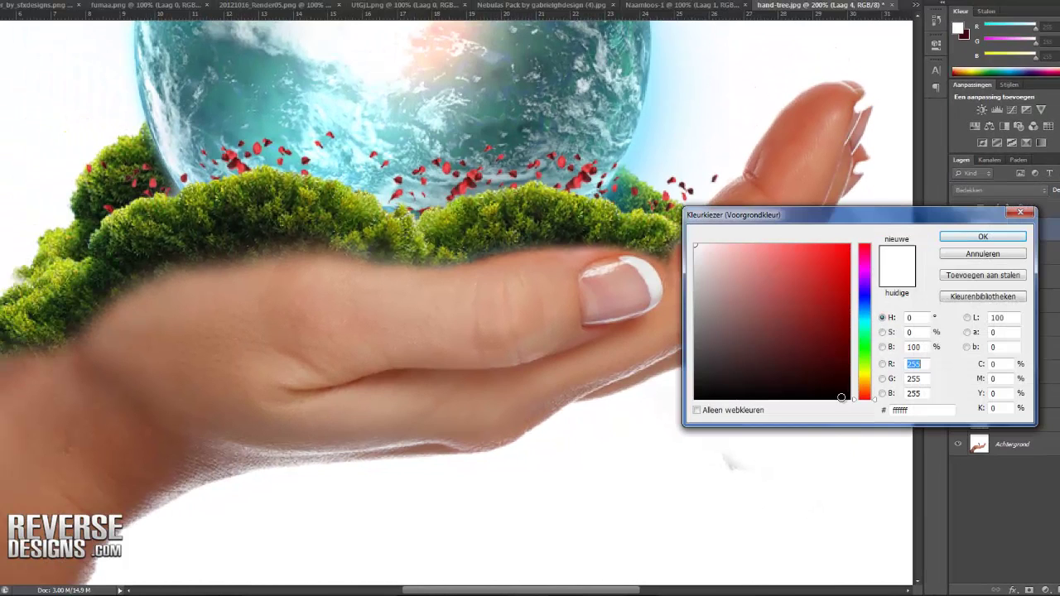
{"action": "type", "text": "4"}
{"action": "left_click", "coordinate": [953, 238]}
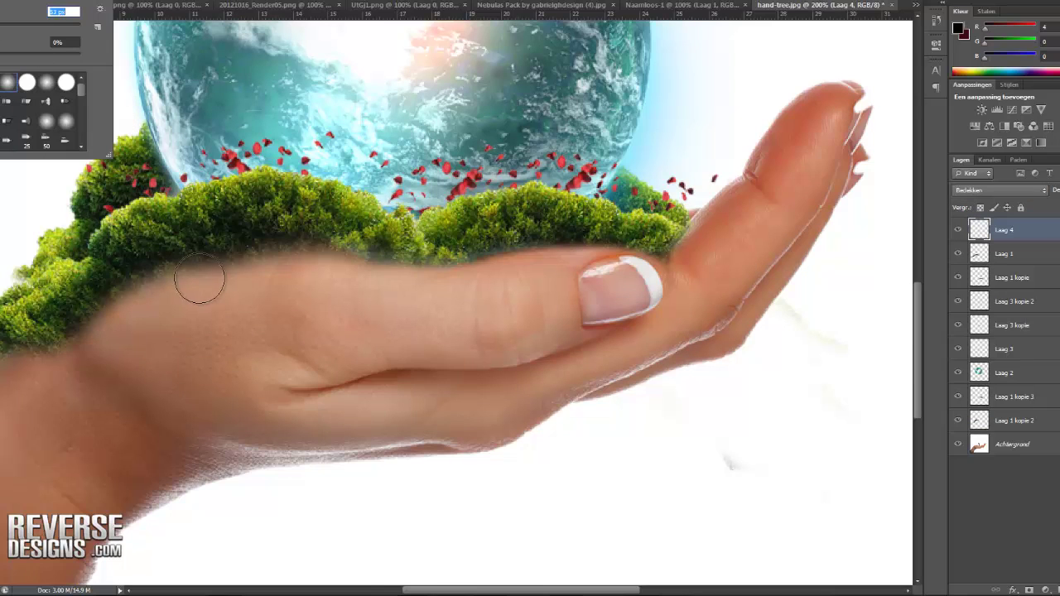
Step: Undo a too heavy test stroke, then brush a soft shadow on Laag 4 along the foliage's lower edge from fingers to wrist
{"action": "key", "text": "Return"}
{"action": "left_click_drag", "start_coordinate": [160, 259], "coordinate": [132, 270]}
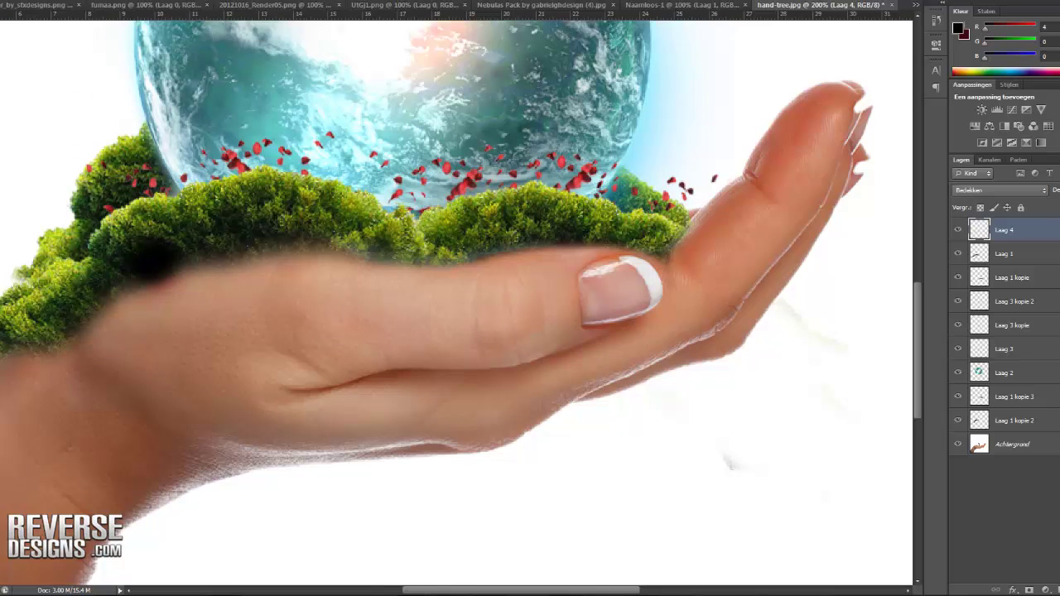
{"action": "key", "text": "ctrl+z"}
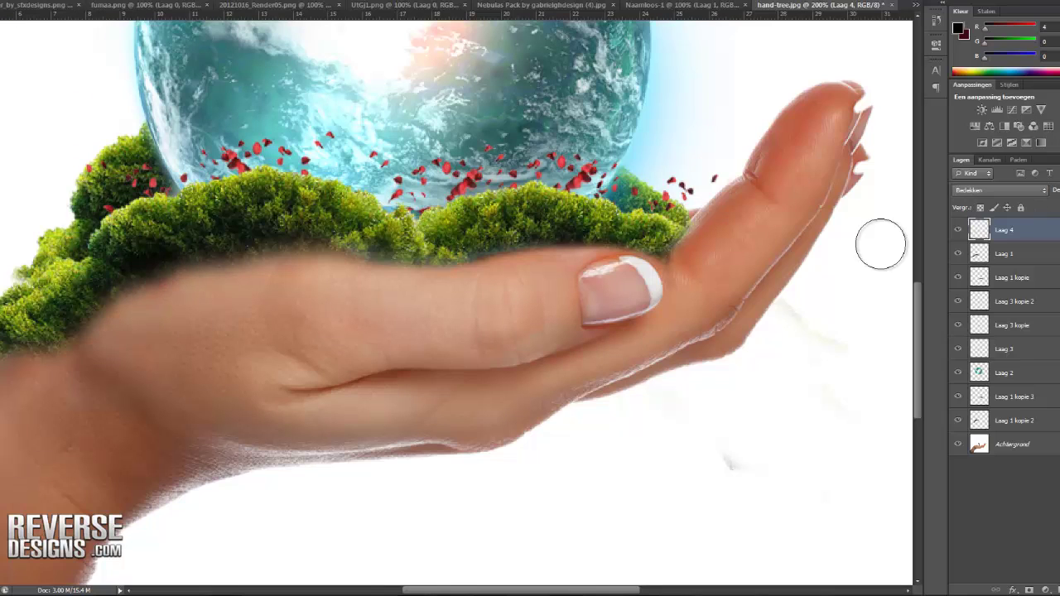
{"action": "mouse_move", "coordinate": [173, 256]}
{"action": "left_mouse_down"}
{"action": "mouse_move", "coordinate": [348, 251]}
{"action": "mouse_move", "coordinate": [433, 262]}
{"action": "mouse_move", "coordinate": [686, 237]}
{"action": "mouse_move", "coordinate": [667, 248]}
{"action": "mouse_move", "coordinate": [596, 230]}
{"action": "mouse_move", "coordinate": [478, 253]}
{"action": "mouse_move", "coordinate": [201, 260]}
{"action": "mouse_move", "coordinate": [42, 324]}
{"action": "mouse_move", "coordinate": [10, 365]}
{"action": "left_mouse_up"}
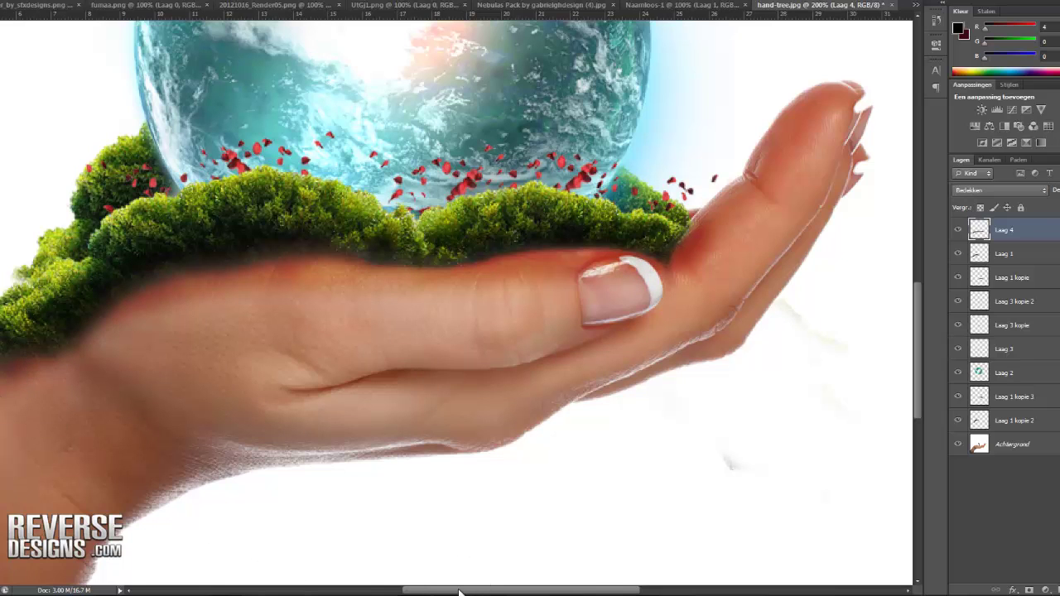
{"action": "left_click_drag", "start_coordinate": [441, 593], "coordinate": [403, 593]}
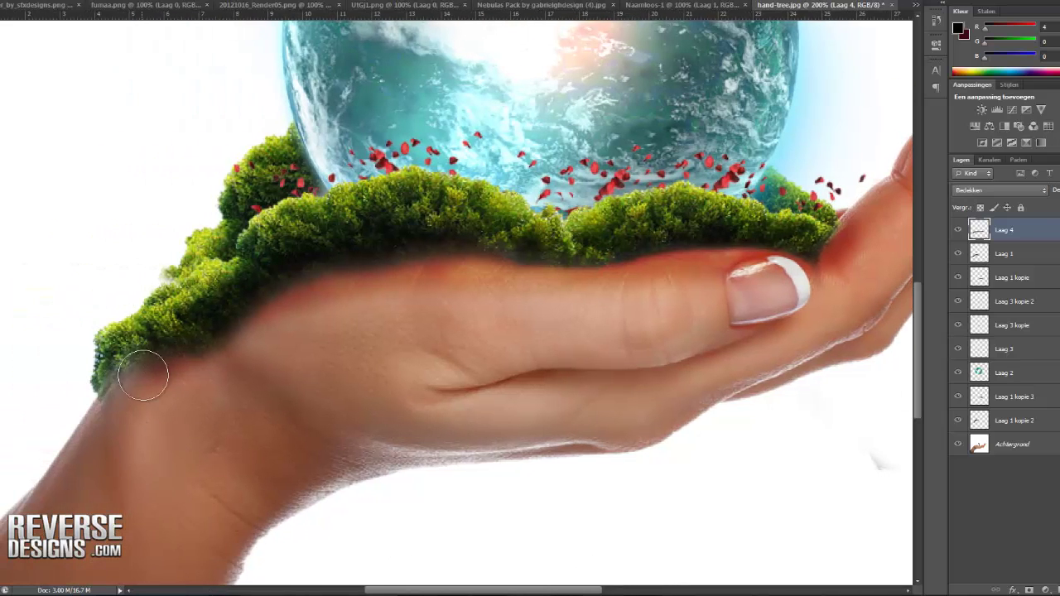
{"action": "mouse_move", "coordinate": [141, 370]}
{"action": "left_mouse_down"}
{"action": "mouse_move", "coordinate": [119, 384]}
{"action": "mouse_move", "coordinate": [50, 366]}
{"action": "left_mouse_up"}
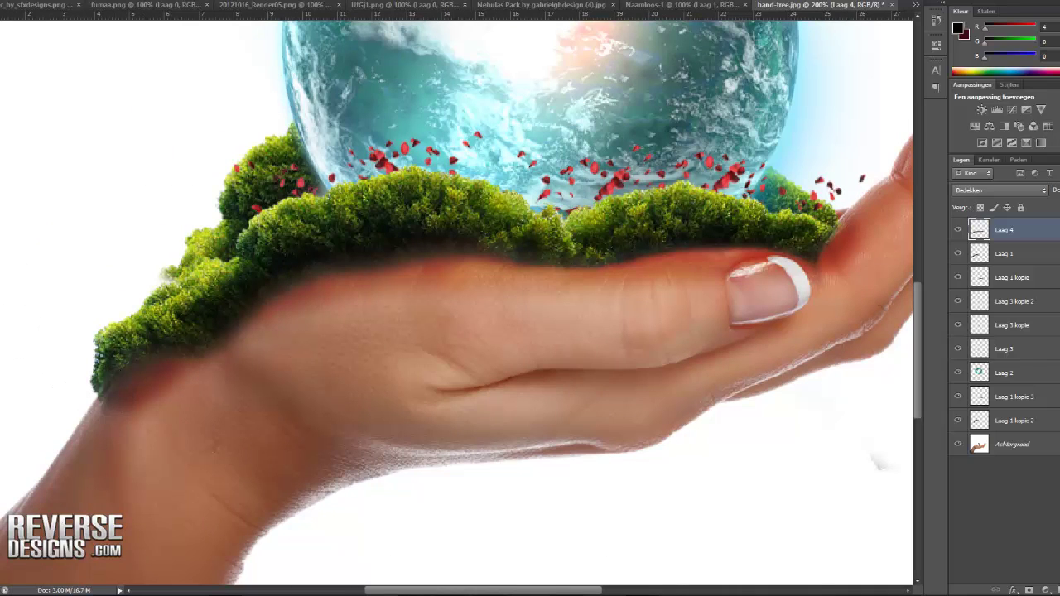
Step: Darken the skin on the Achtergrond layer with the Burn tool along the foliage edge, from the wrist to the fingers
{"action": "right_click", "coordinate": [2, 214]}
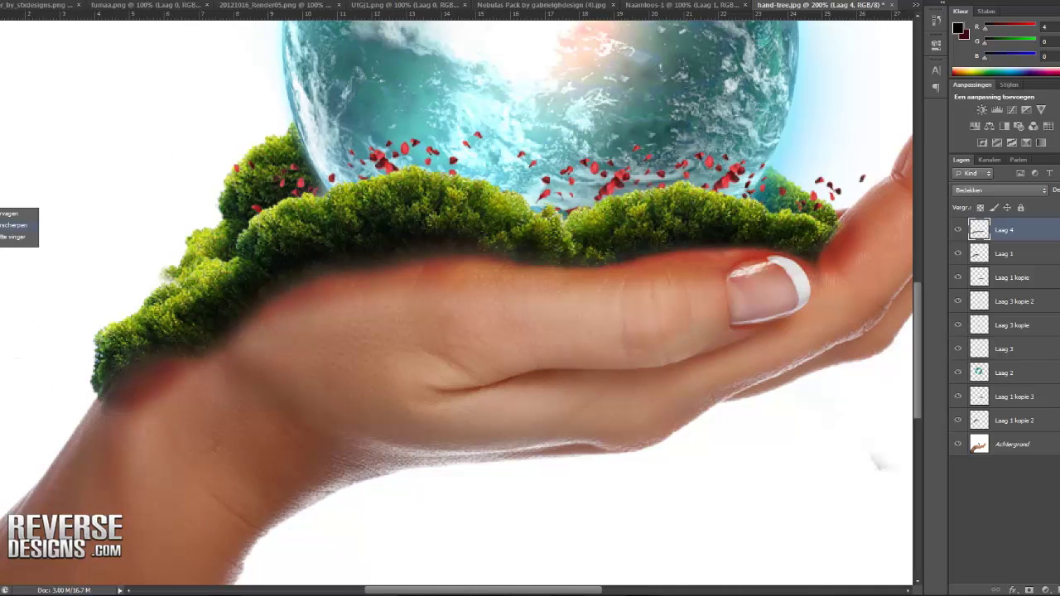
{"action": "right_click", "coordinate": [1, 230]}
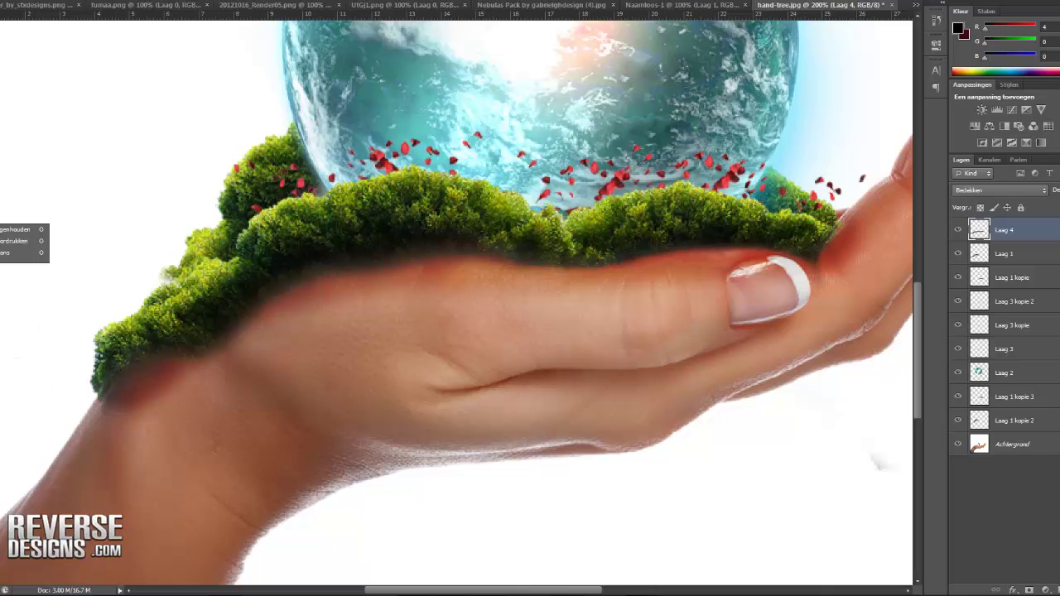
{"action": "left_click", "coordinate": [4, 242]}
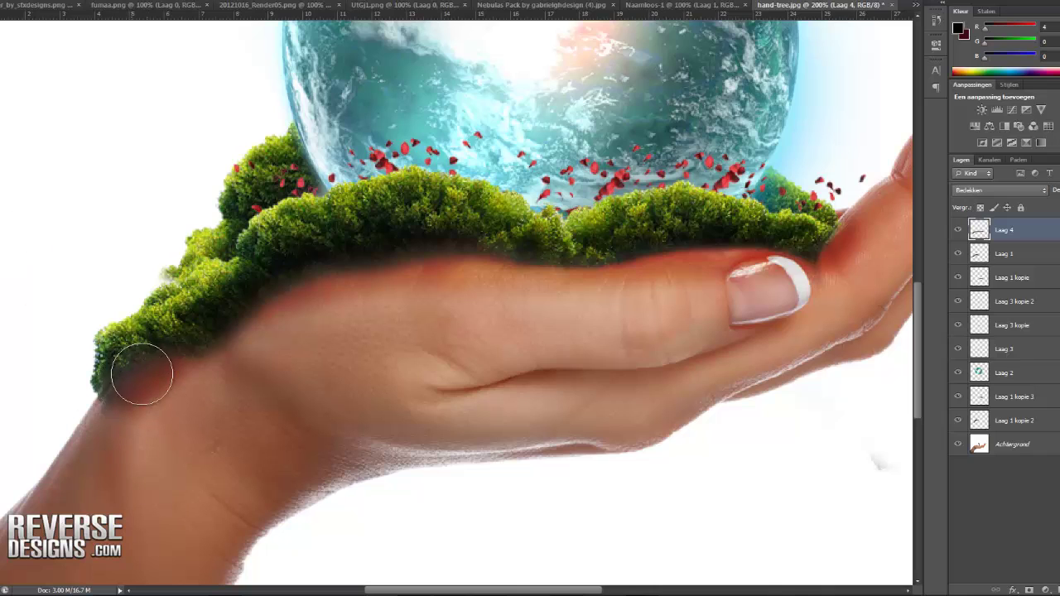
{"action": "left_click", "coordinate": [1025, 446]}
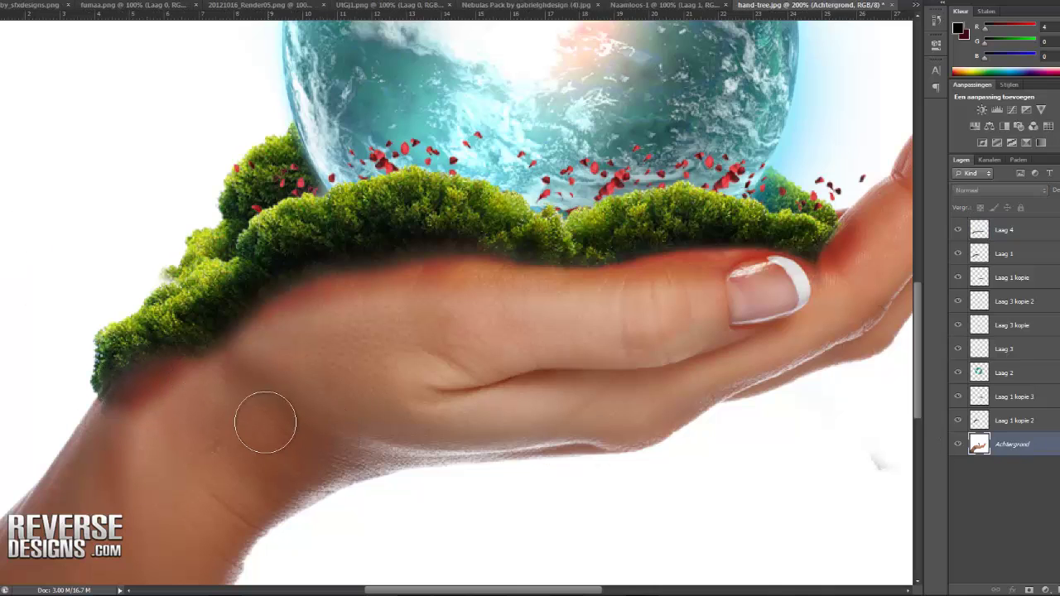
{"action": "mouse_move", "coordinate": [130, 373]}
{"action": "left_mouse_down"}
{"action": "mouse_move", "coordinate": [280, 272]}
{"action": "mouse_move", "coordinate": [372, 246]}
{"action": "mouse_move", "coordinate": [423, 255]}
{"action": "mouse_move", "coordinate": [834, 235]}
{"action": "mouse_move", "coordinate": [826, 214]}
{"action": "mouse_move", "coordinate": [829, 222]}
{"action": "left_mouse_up"}
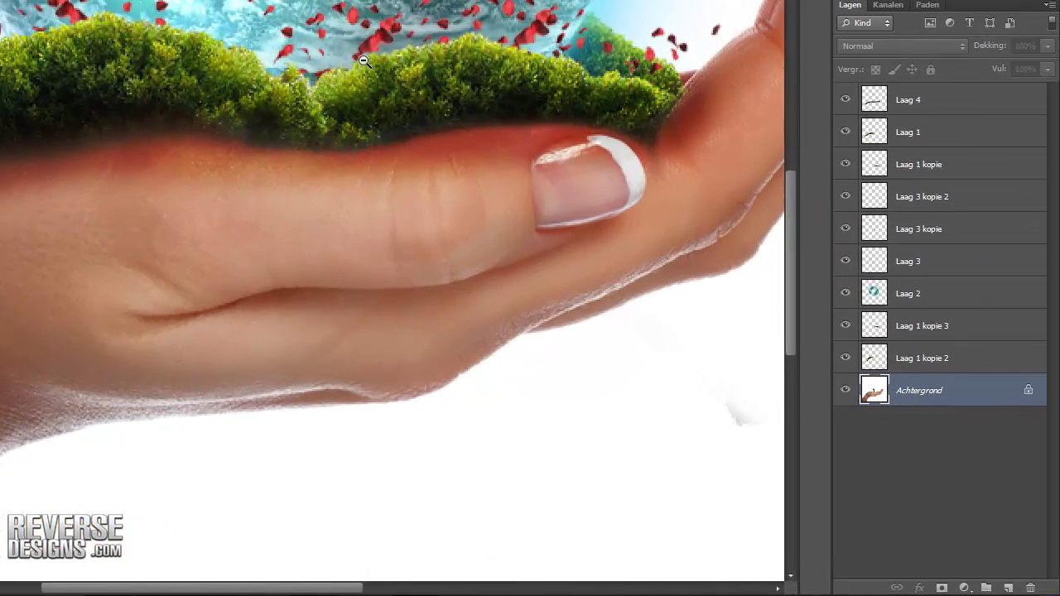
Step: Add a new layer above Laag 4 and set its blend mode to Lineair tegenhouden (toevoegen)
{"action": "left_click", "coordinate": [594, 215], "text": "alt"}
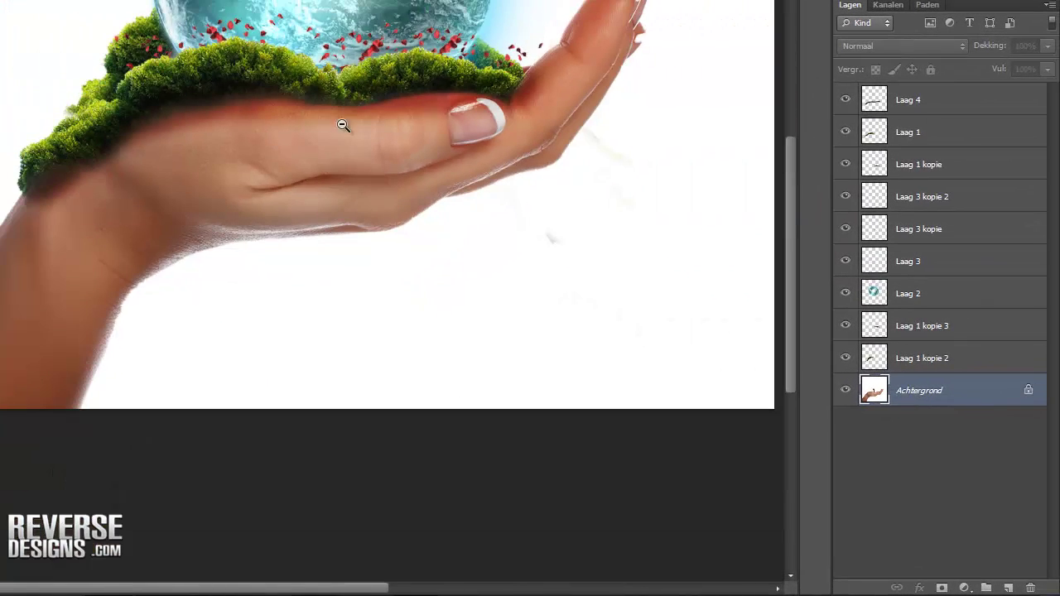
{"action": "left_click_drag", "start_coordinate": [277, 590], "coordinate": [348, 588]}
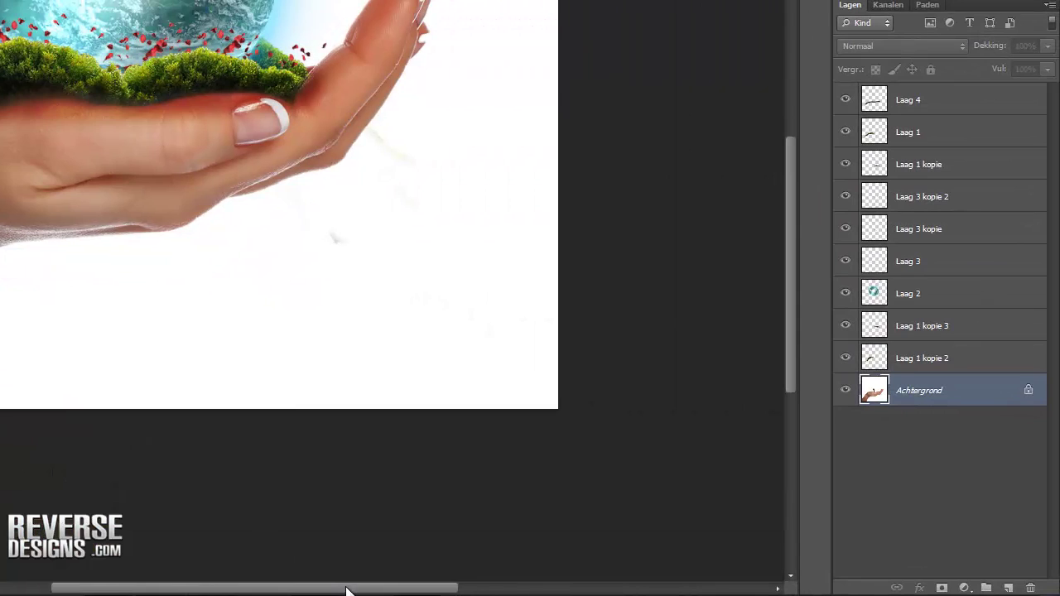
{"action": "scroll", "coordinate": [324, 329], "scroll_direction": "up", "scroll_amount": 3}
{"action": "scroll", "coordinate": [324, 329], "scroll_direction": "up", "scroll_amount": 3}
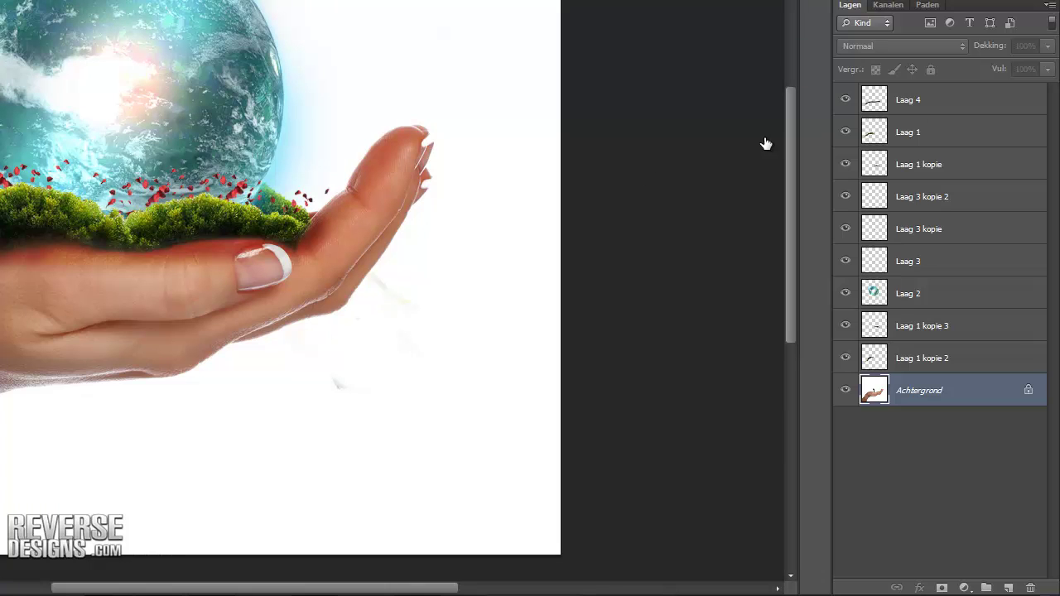
{"action": "left_click", "coordinate": [934, 106]}
{"action": "left_click", "coordinate": [1009, 587]}
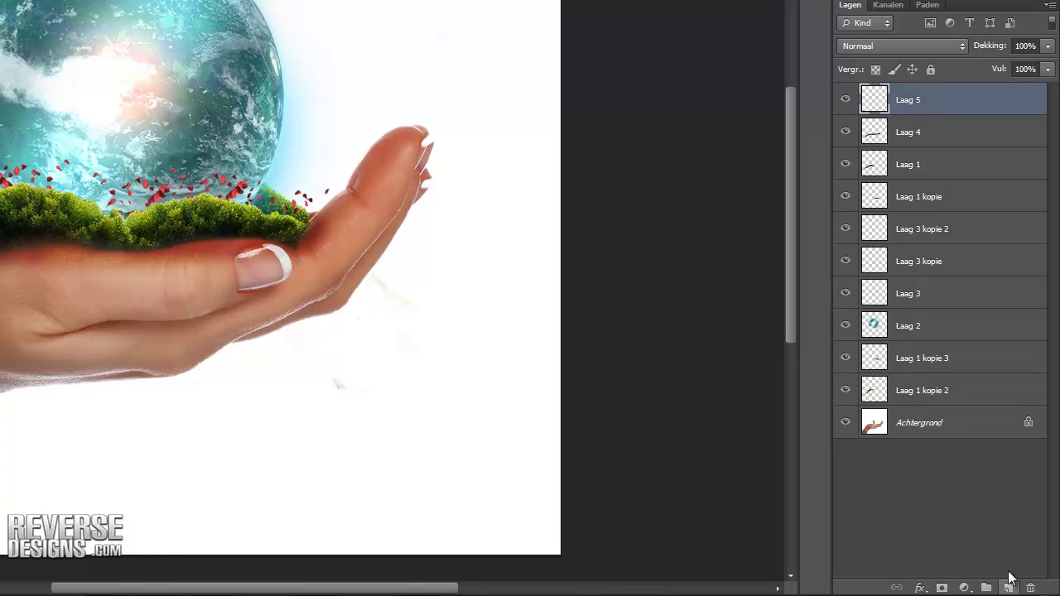
{"action": "left_click", "coordinate": [942, 47]}
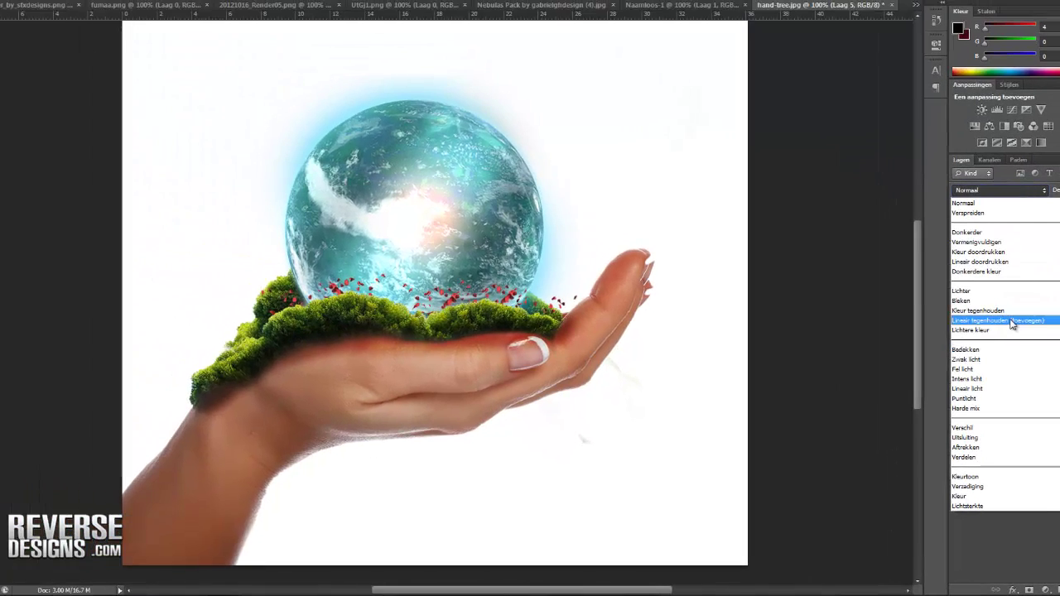
{"action": "left_click", "coordinate": [1012, 324]}
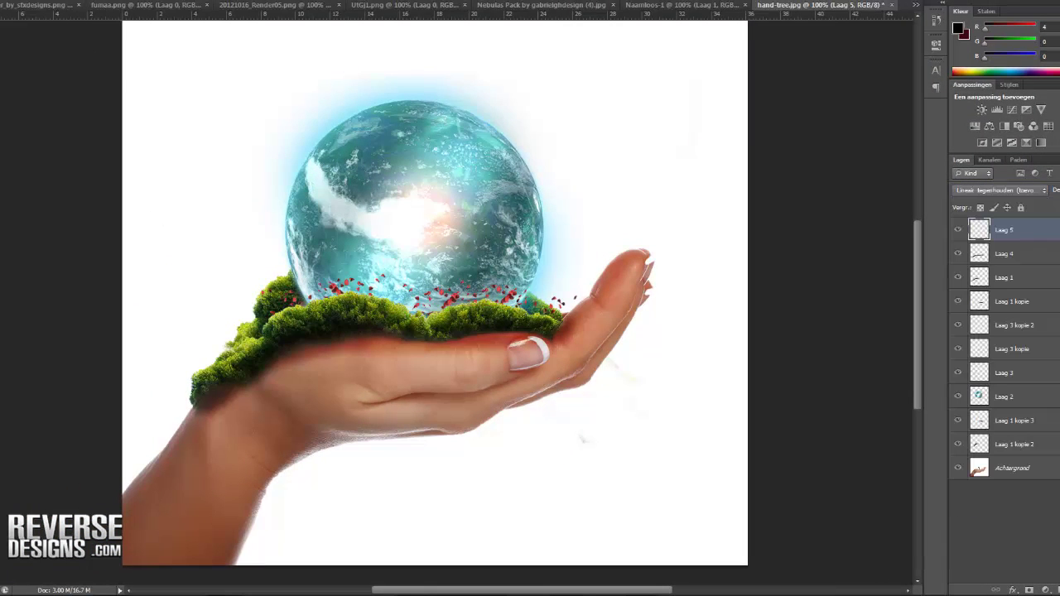
Step: Set the foreground colour to cyan 06f1fa and dab soft glow spots on Laag 5 at the globe's base: centre, right and left
{"action": "left_click", "coordinate": [960, 30]}
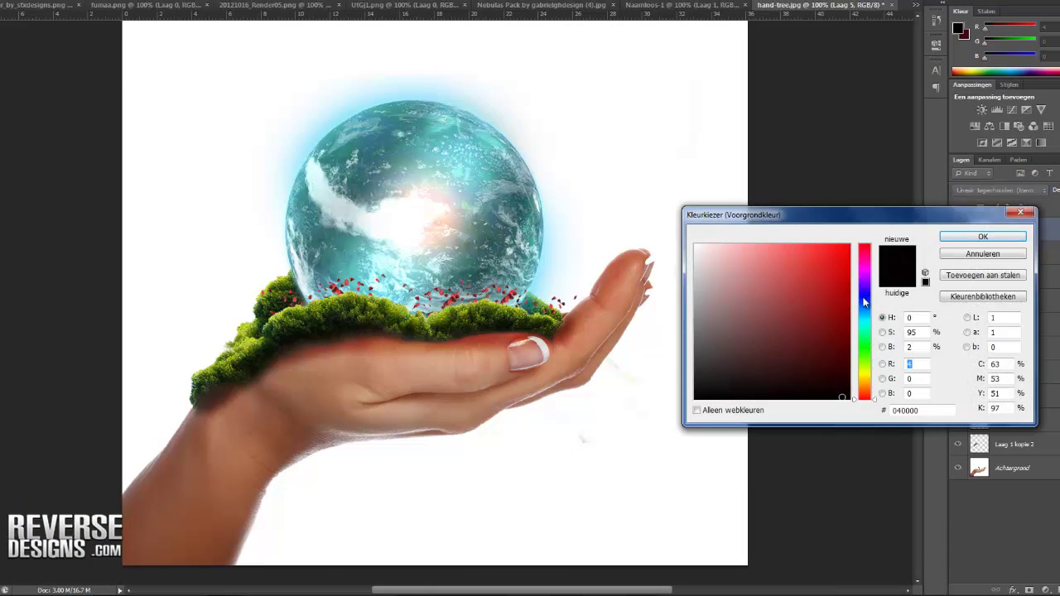
{"action": "left_click", "coordinate": [865, 322]}
{"action": "left_click", "coordinate": [846, 246]}
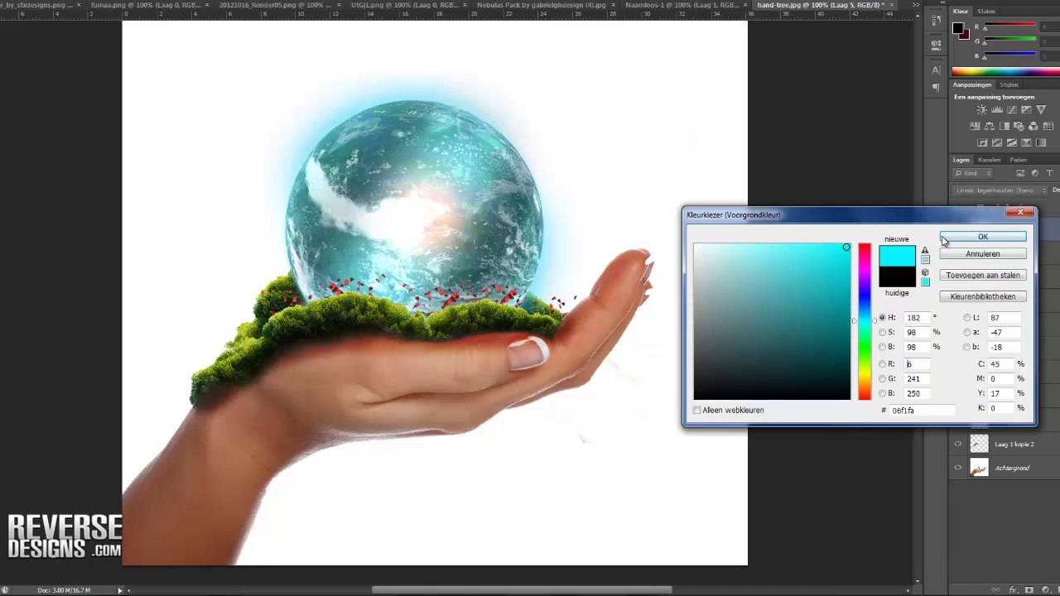
{"action": "left_click", "coordinate": [961, 237]}
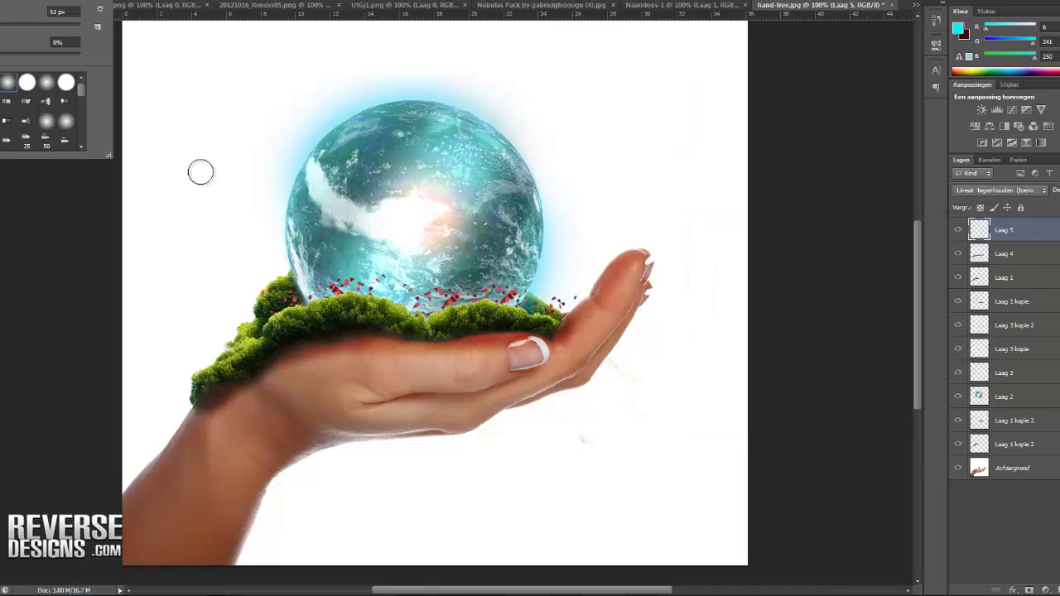
{"action": "left_click", "coordinate": [432, 315]}
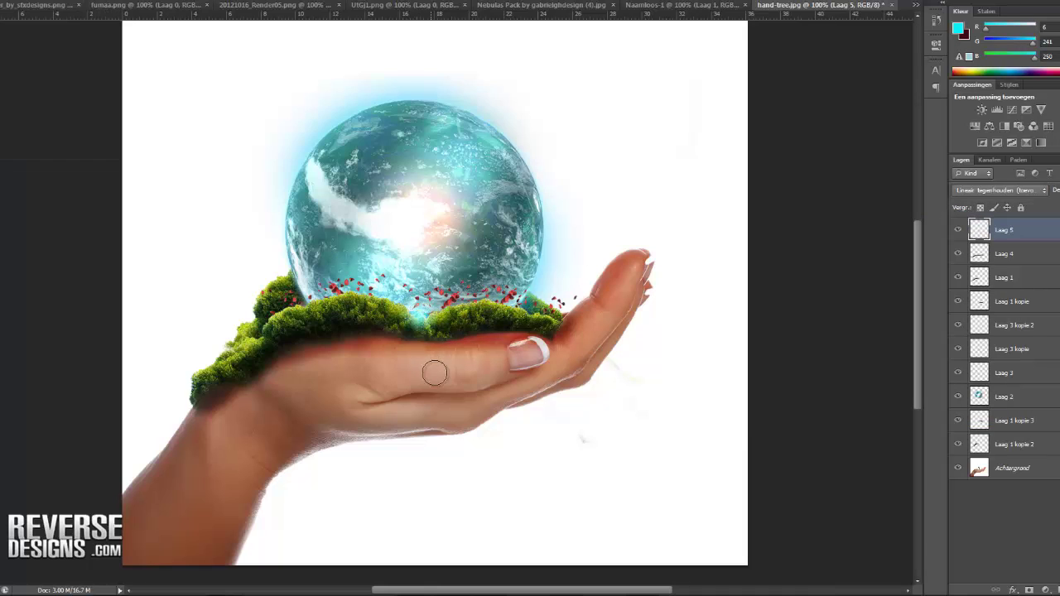
{"action": "left_click", "coordinate": [523, 303]}
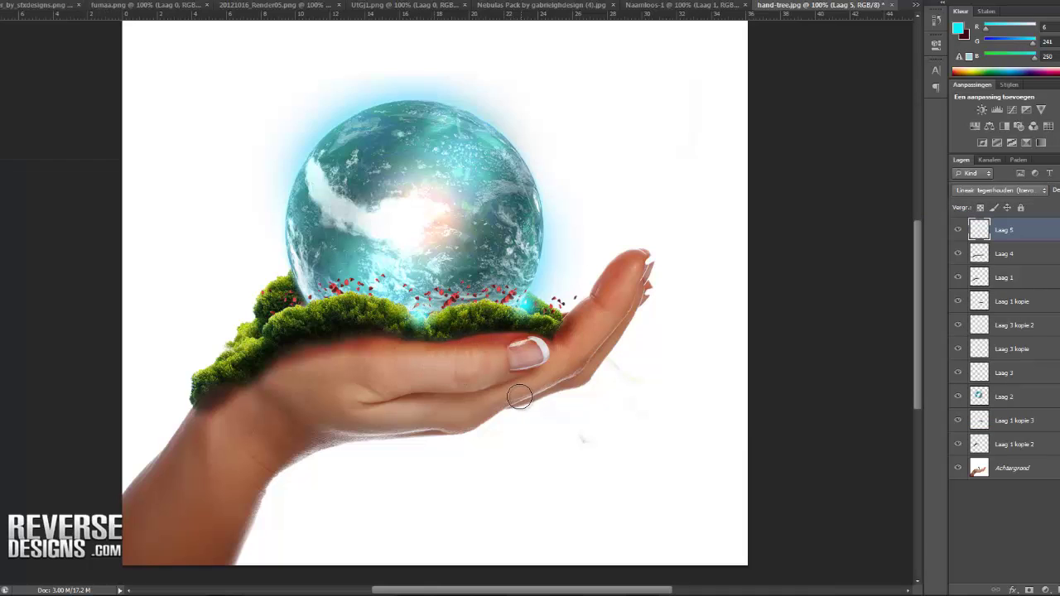
{"action": "left_click", "coordinate": [299, 305]}
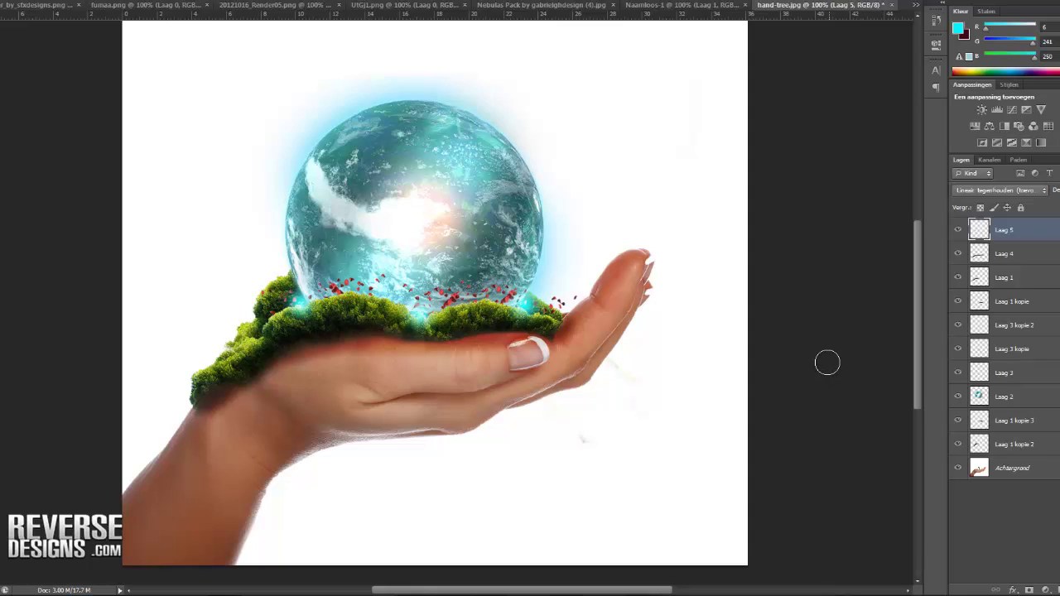
Step: Shade the globe on Laag 4 with near-black 000404, using a soft 170 px brush
{"action": "key", "text": "alt+shift+o"}
{"action": "left_click", "coordinate": [1004, 255]}
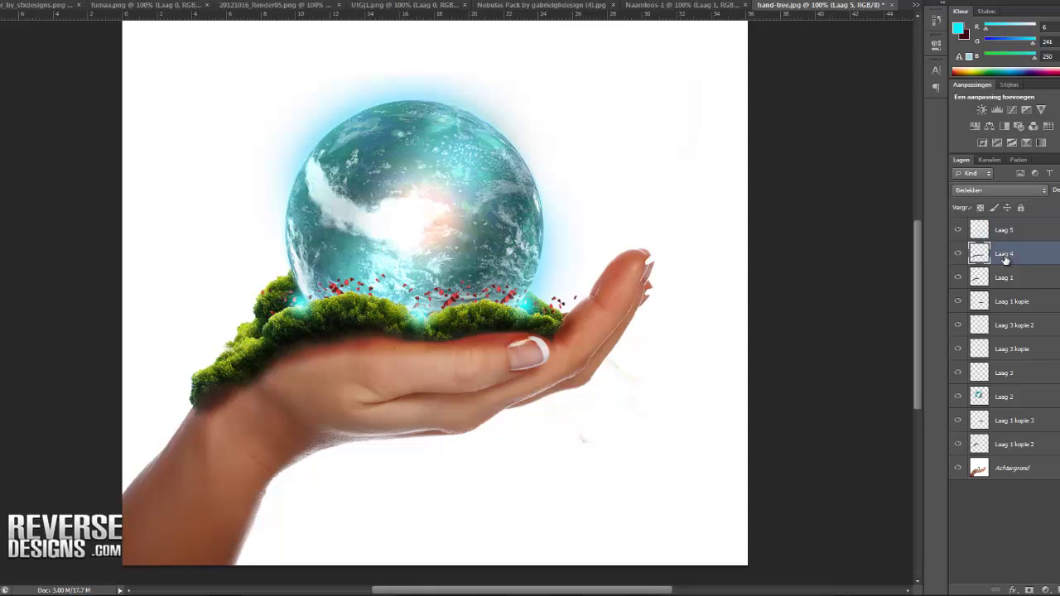
{"action": "left_click", "coordinate": [1, 336]}
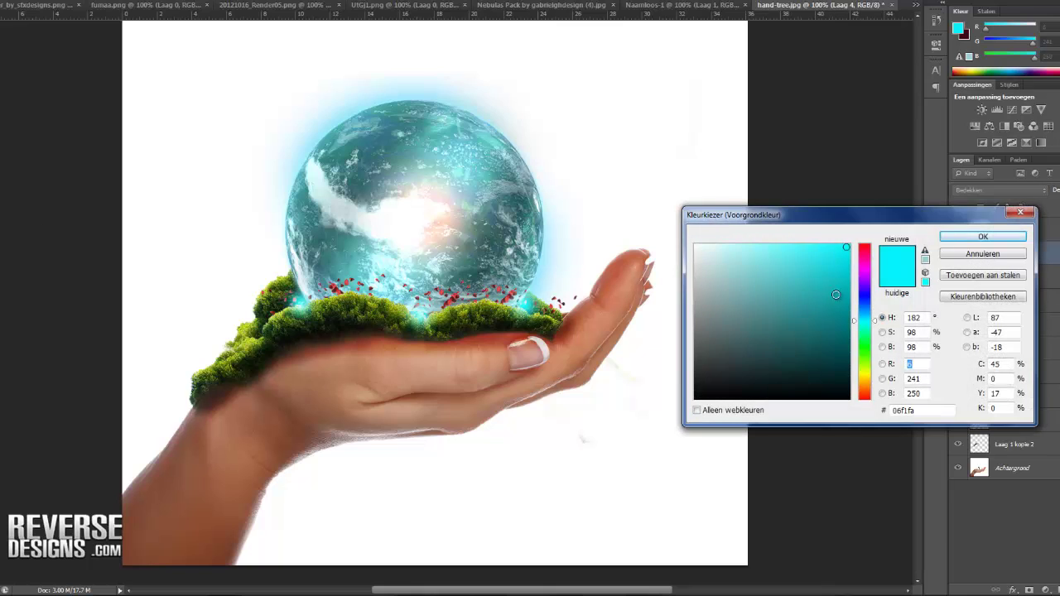
{"action": "left_click", "coordinate": [844, 398]}
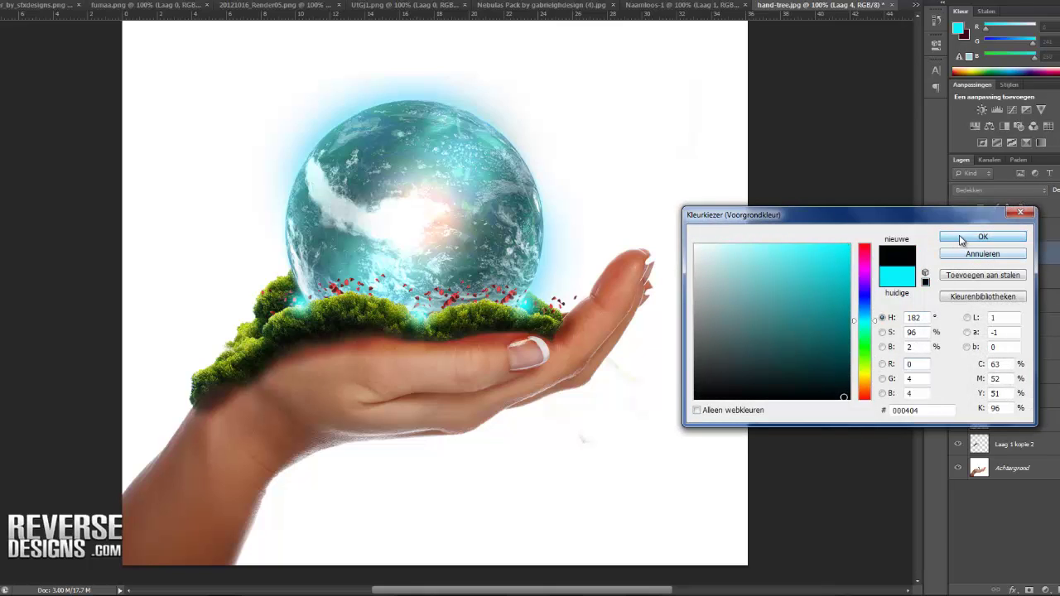
{"action": "left_click", "coordinate": [955, 239]}
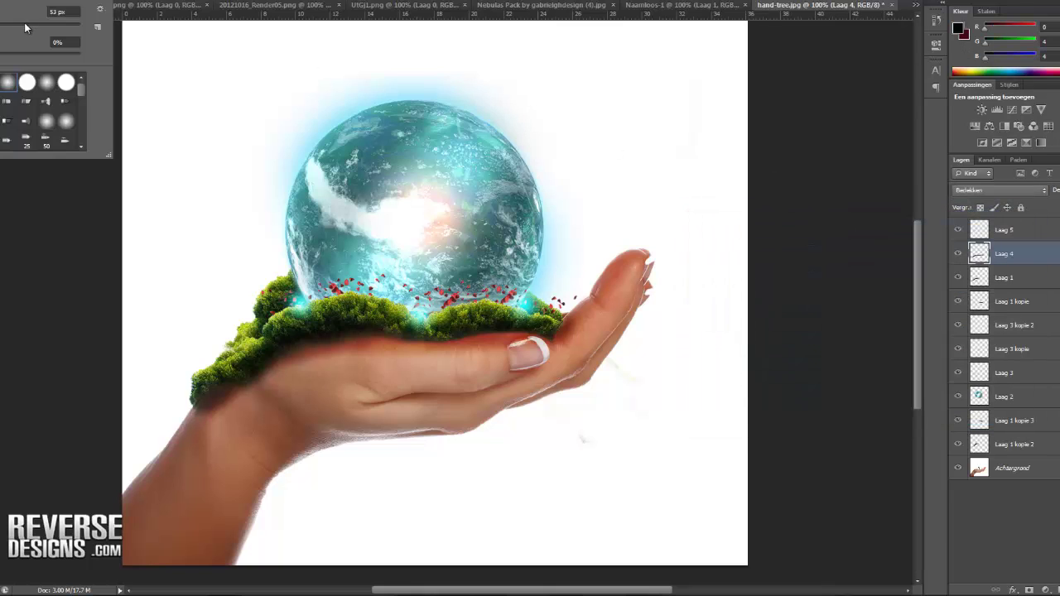
{"action": "left_click", "coordinate": [52, 12]}
{"action": "type", "text": "170"}
{"action": "key", "text": "Return"}
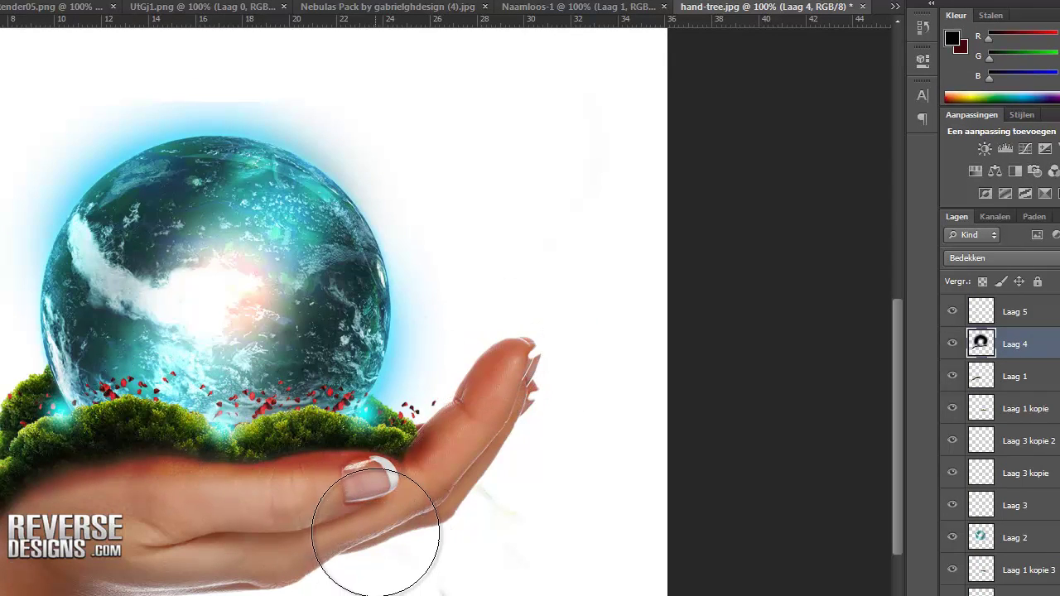
{"action": "left_click_drag", "start_coordinate": [378, 533], "coordinate": [236, 547]}
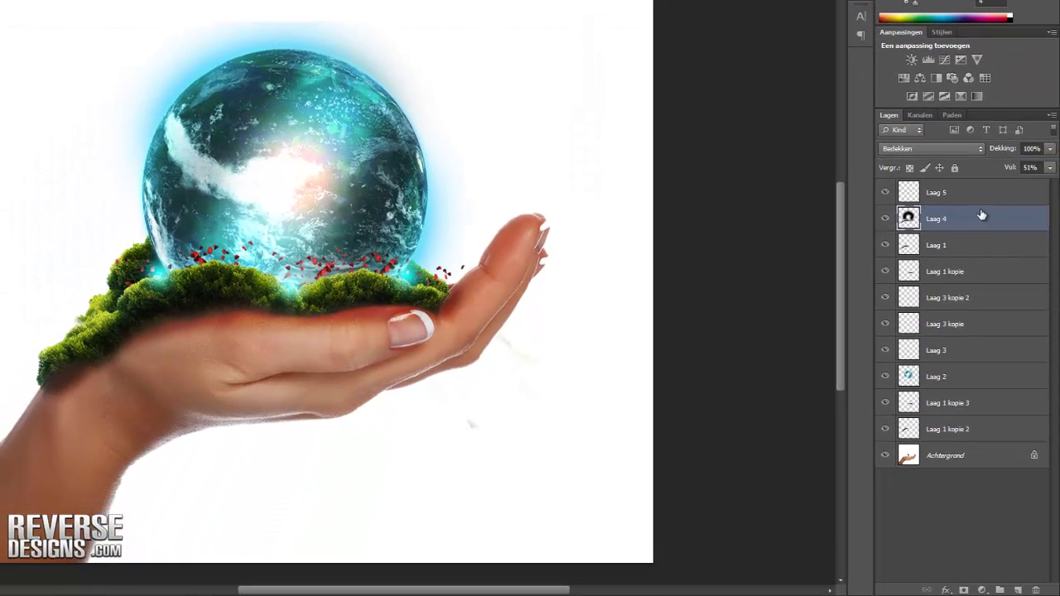
Step: Add a photo filter adjustment layer above Laag 5 with a density of 55%
{"action": "left_click", "coordinate": [975, 201]}
{"action": "left_click", "coordinate": [983, 591]}
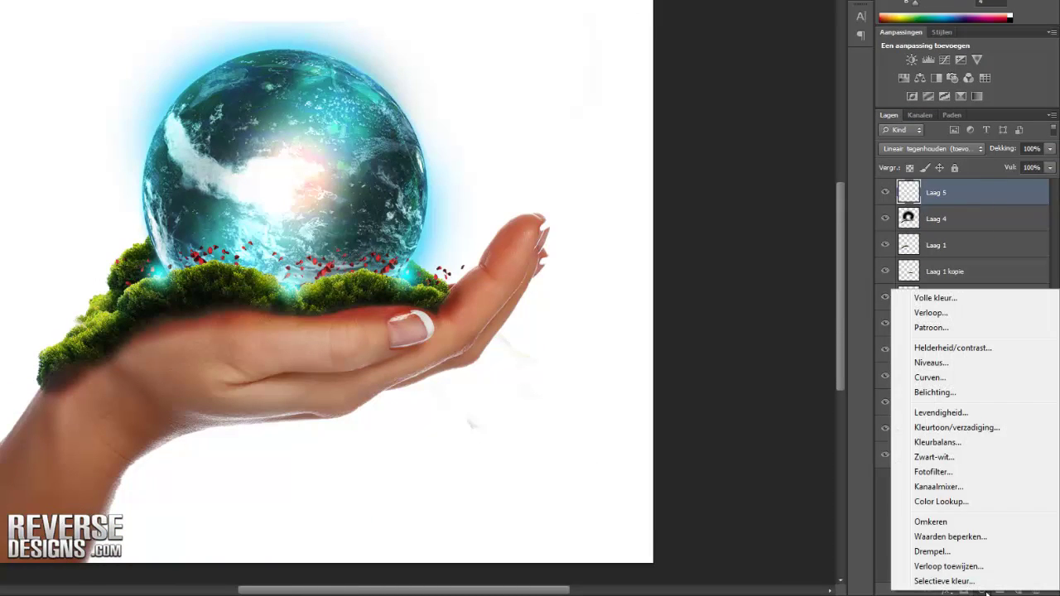
{"action": "left_click", "coordinate": [951, 474]}
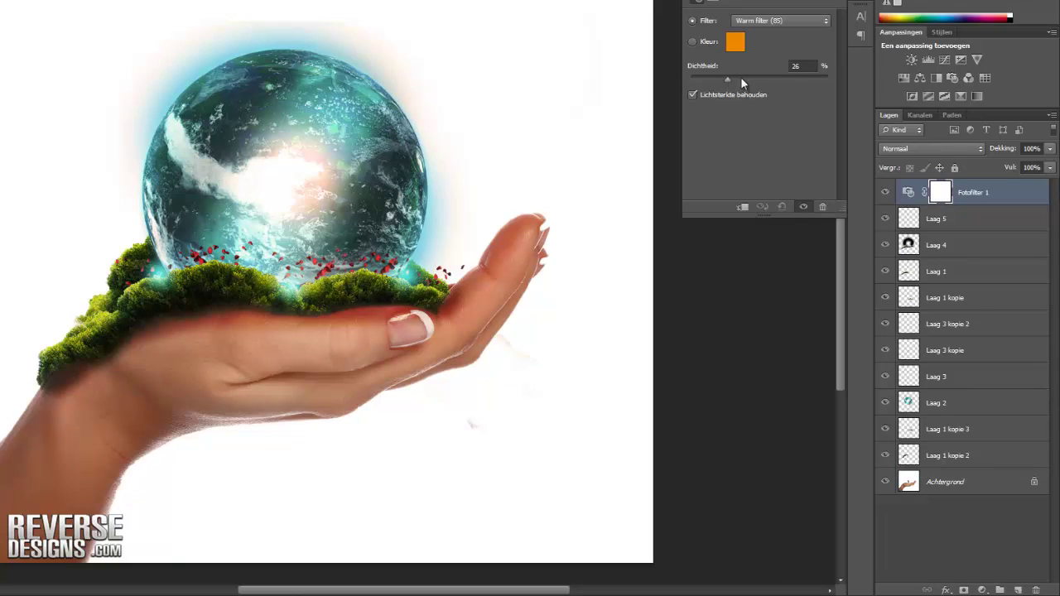
{"action": "left_click", "coordinate": [779, 20]}
{"action": "left_click", "coordinate": [769, 45]}
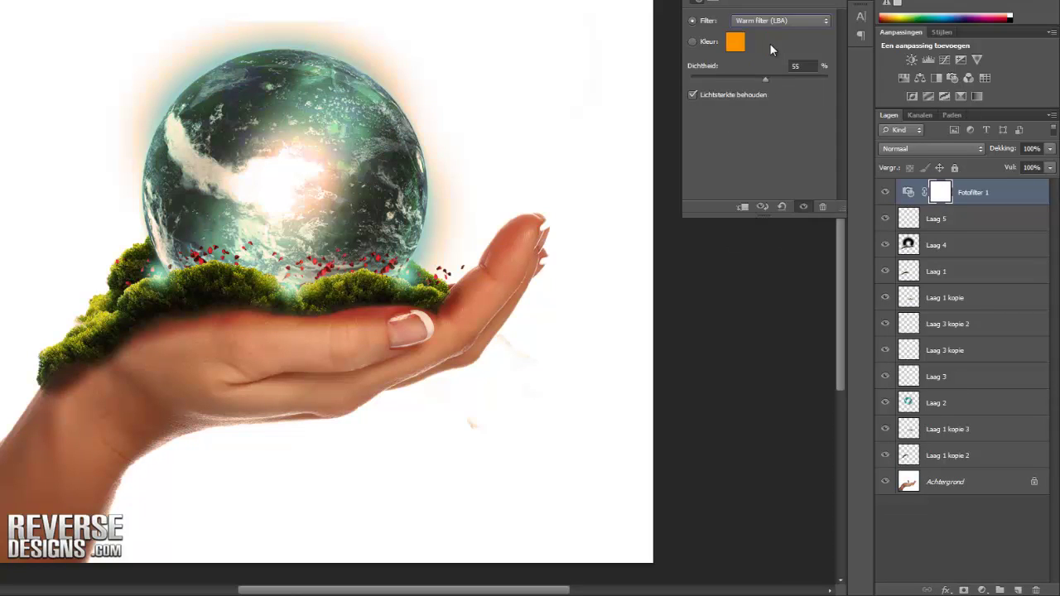
Step: Try the photo filter's other presets on the image and settle on Diepgroen
{"action": "key", "text": "Down"}
{"action": "key", "text": "Down"}
{"action": "key", "text": "Down"}
{"action": "key", "text": "Down"}
{"action": "key", "text": "Down"}
{"action": "key", "text": "Up"}
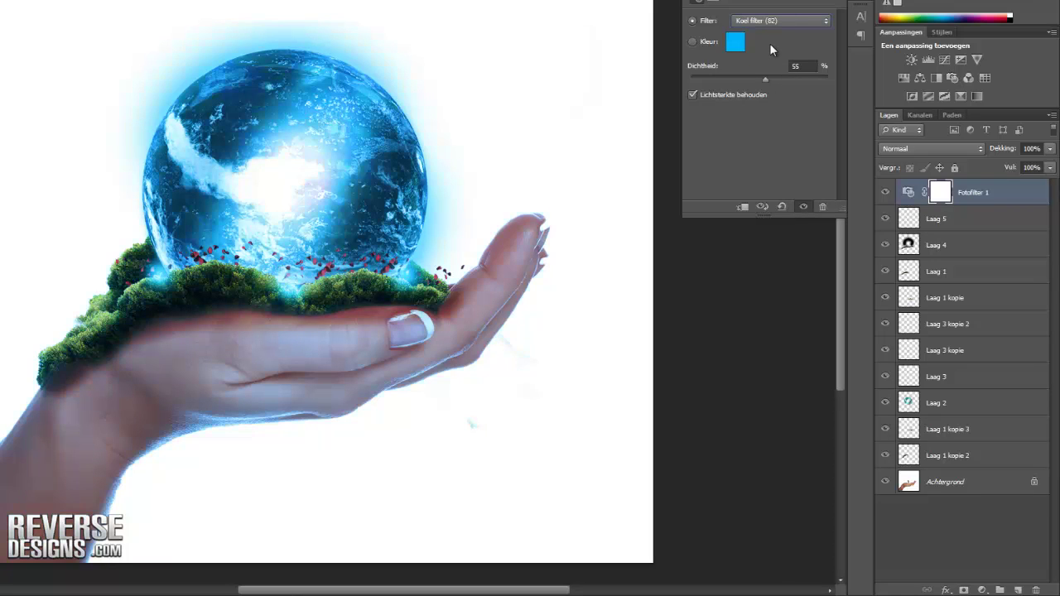
{"action": "key", "text": "Down"}
{"action": "key", "text": "Down"}
{"action": "key", "text": "Down"}
{"action": "key", "text": "Down"}
{"action": "key", "text": "Down"}
{"action": "key", "text": "Down"}
{"action": "key", "text": "Down"}
{"action": "key", "text": "Down"}
{"action": "key", "text": "Down"}
{"action": "key", "text": "Down"}
{"action": "key", "text": "Down"}
{"action": "key", "text": "Down"}
{"action": "key", "text": "Down"}
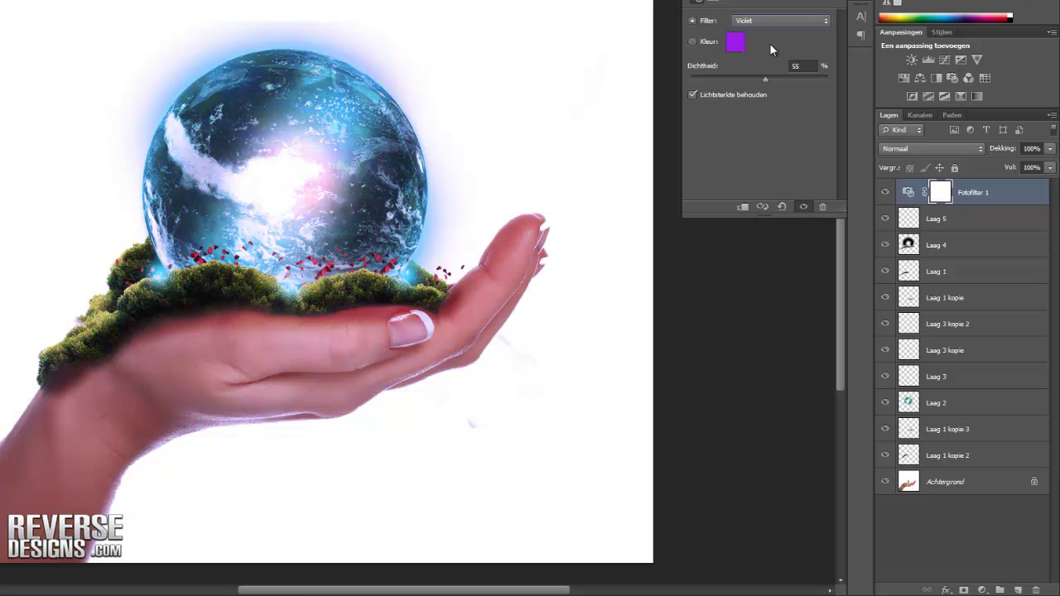
{"action": "key", "text": "Down"}
{"action": "key", "text": "Up"}
{"action": "key", "text": "Up"}
Step: Add a gradient map adjustment layer above the photo filter and set its blend mode to Bedekken
{"action": "left_click", "coordinate": [982, 590]}
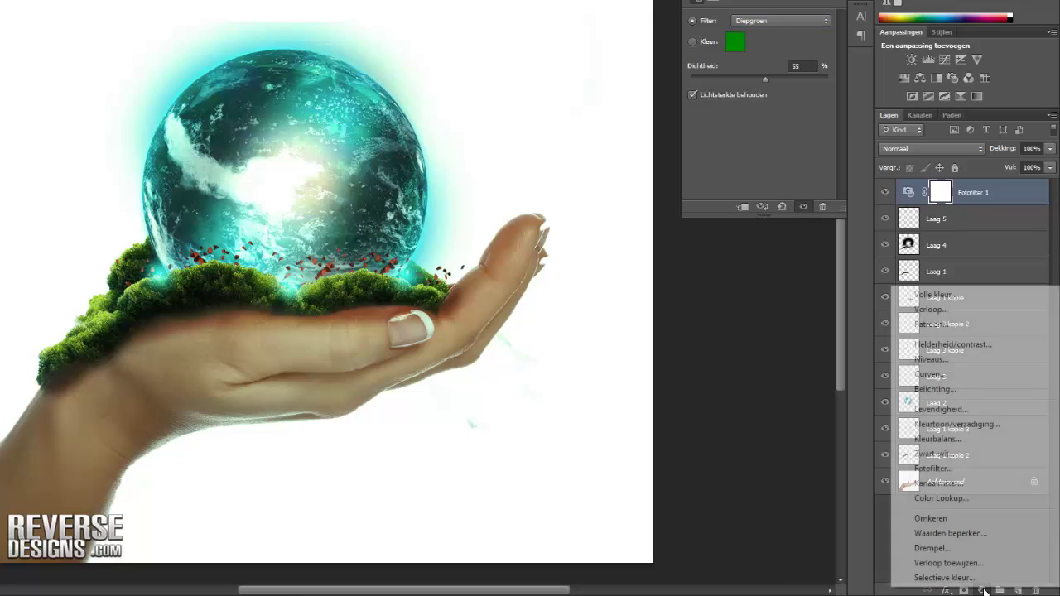
{"action": "left_click", "coordinate": [975, 562]}
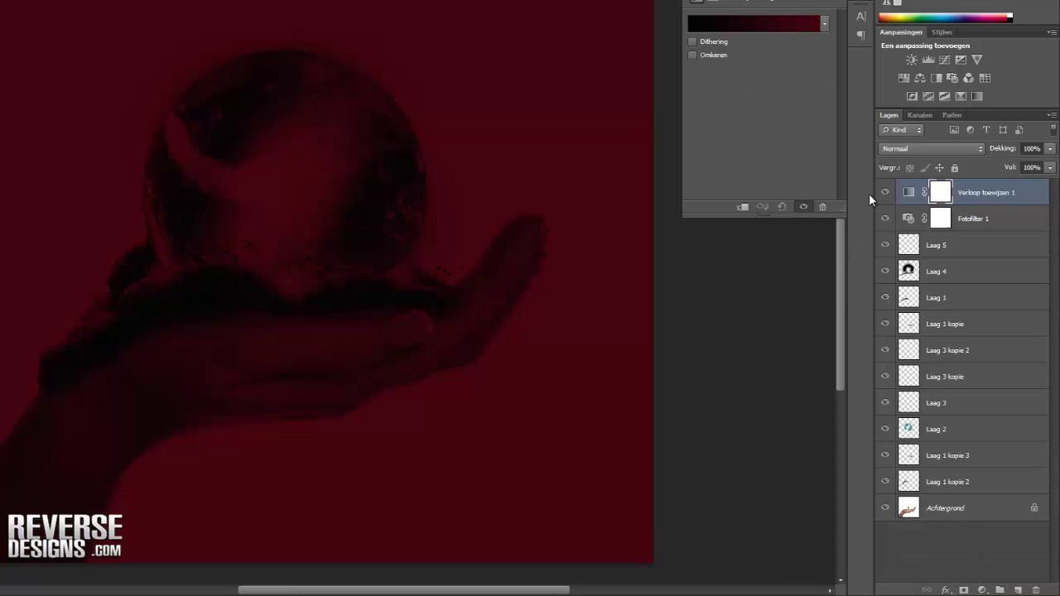
{"action": "left_click", "coordinate": [918, 150]}
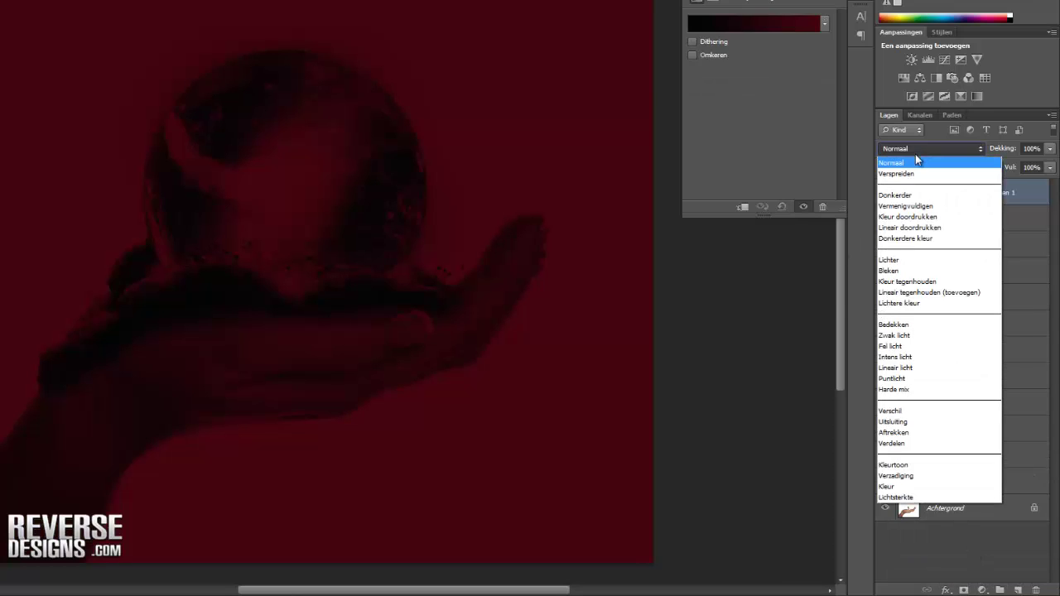
{"action": "left_click", "coordinate": [903, 324]}
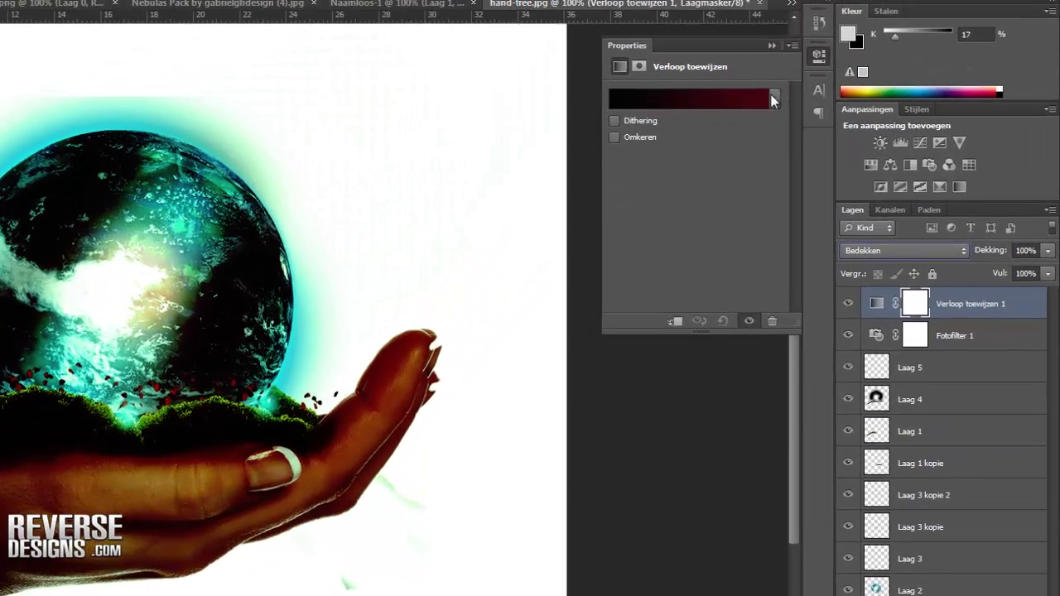
Step: Apply the Zwart, wit gradient to the gradient map and set the layer's fill to 69%
{"action": "left_click", "coordinate": [825, 23]}
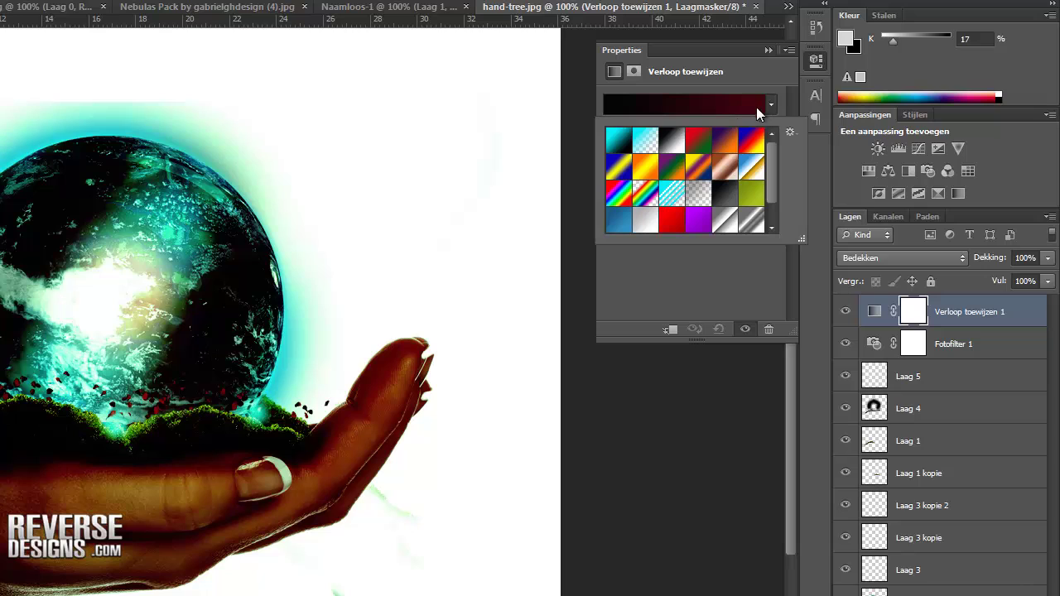
{"action": "left_click", "coordinate": [672, 142]}
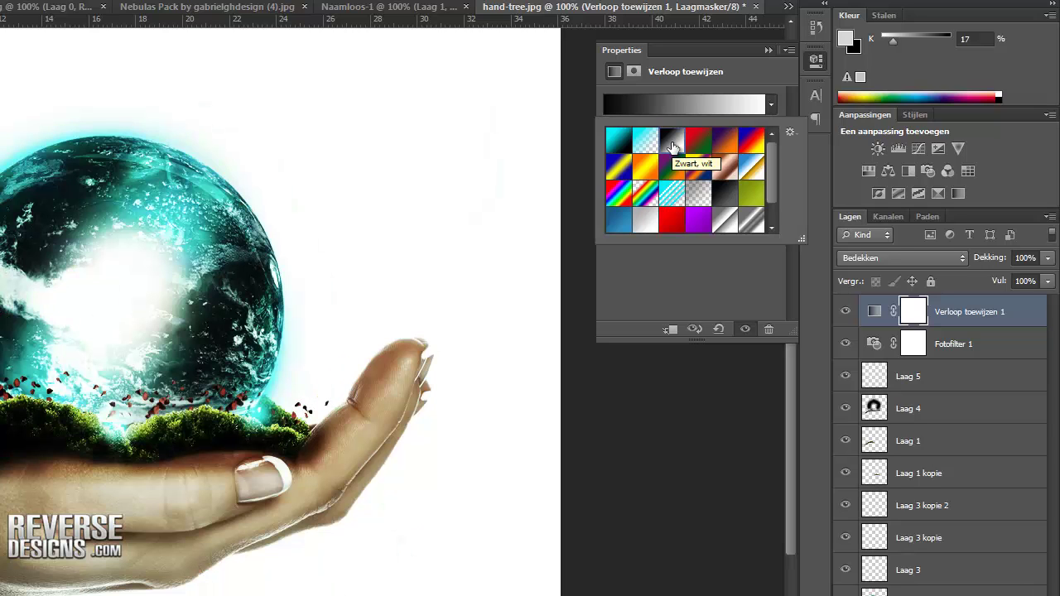
{"action": "left_click_drag", "start_coordinate": [999, 281], "coordinate": [956, 282]}
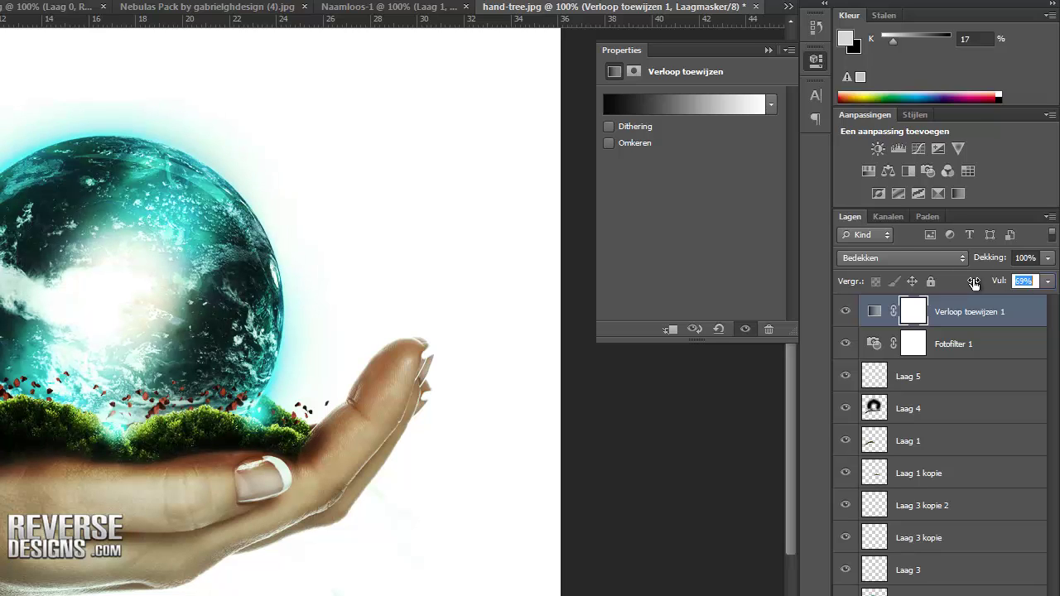
{"action": "left_click", "coordinate": [766, 50]}
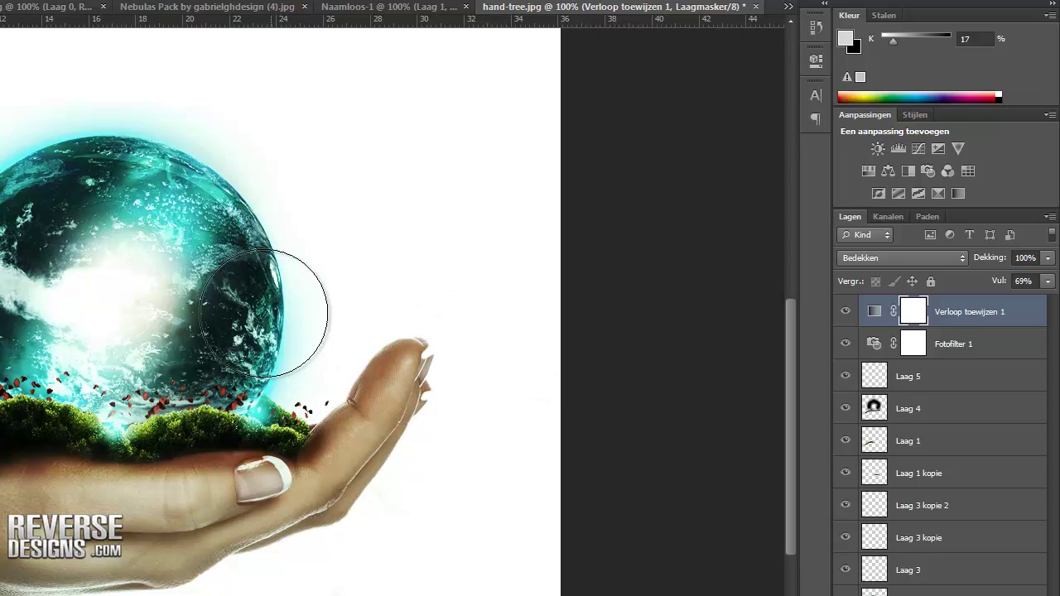
Step: Paste the smoke image from fumaa.png above Laag 5 in hand-tree.jpg and set its blend mode to Lineair tegenhouden (toevoegen)
{"action": "key", "text": "Tab"}
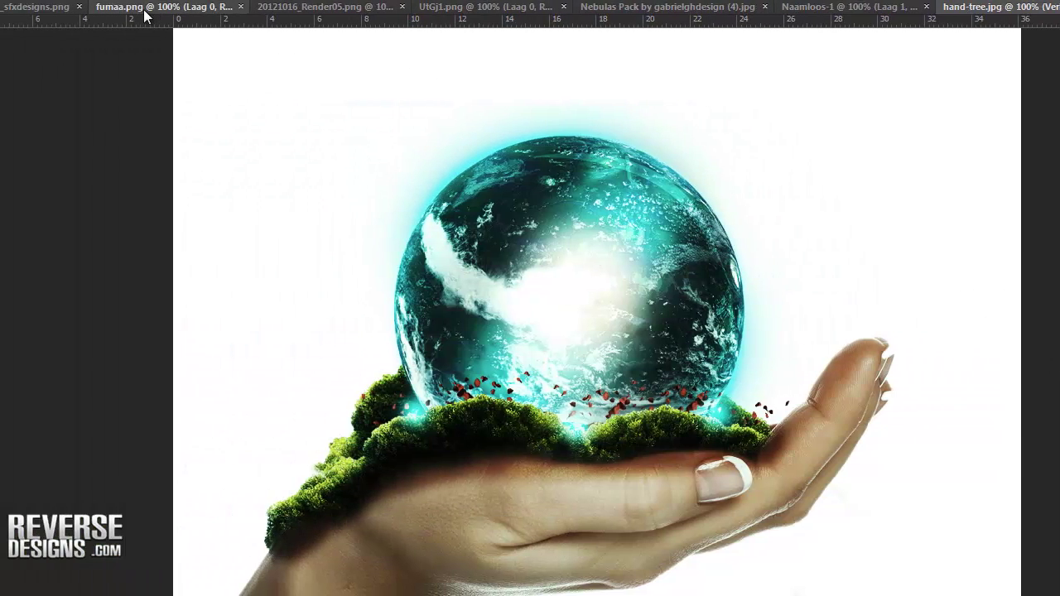
{"action": "left_click", "coordinate": [144, 15]}
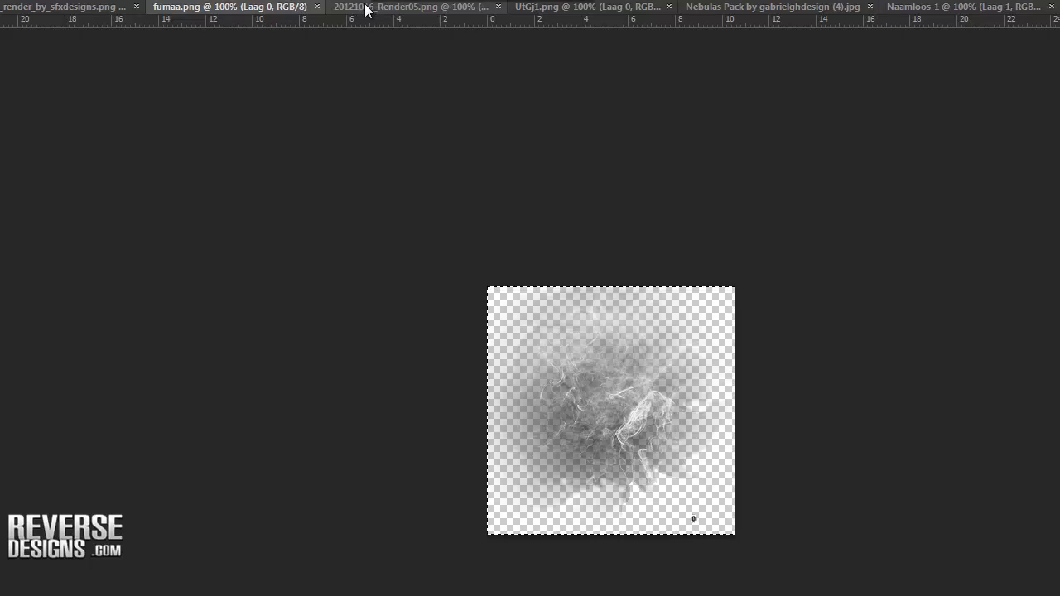
{"action": "left_click", "coordinate": [55, 13]}
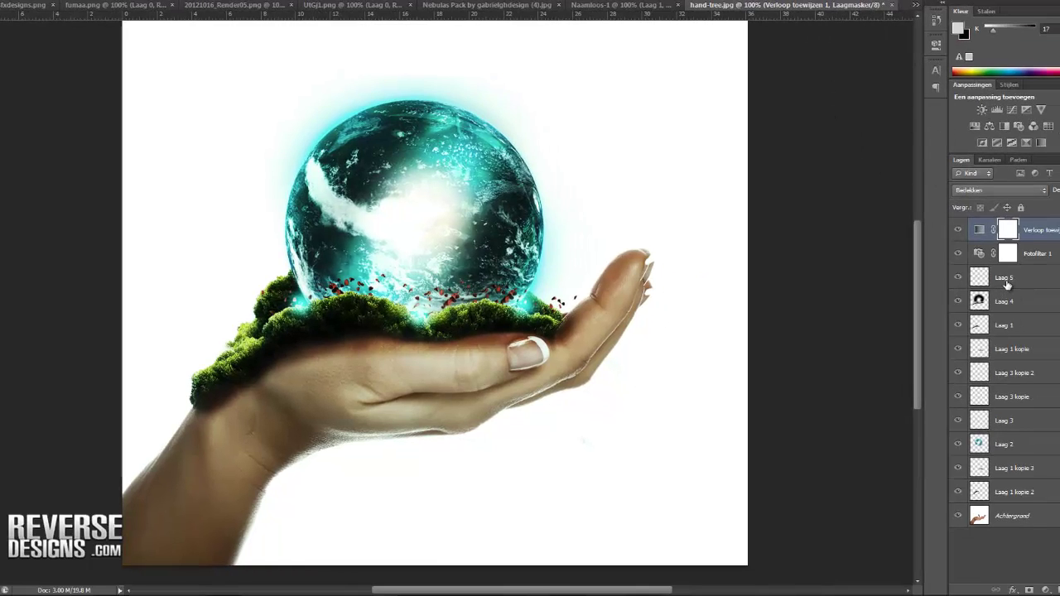
{"action": "left_click", "coordinate": [1008, 285]}
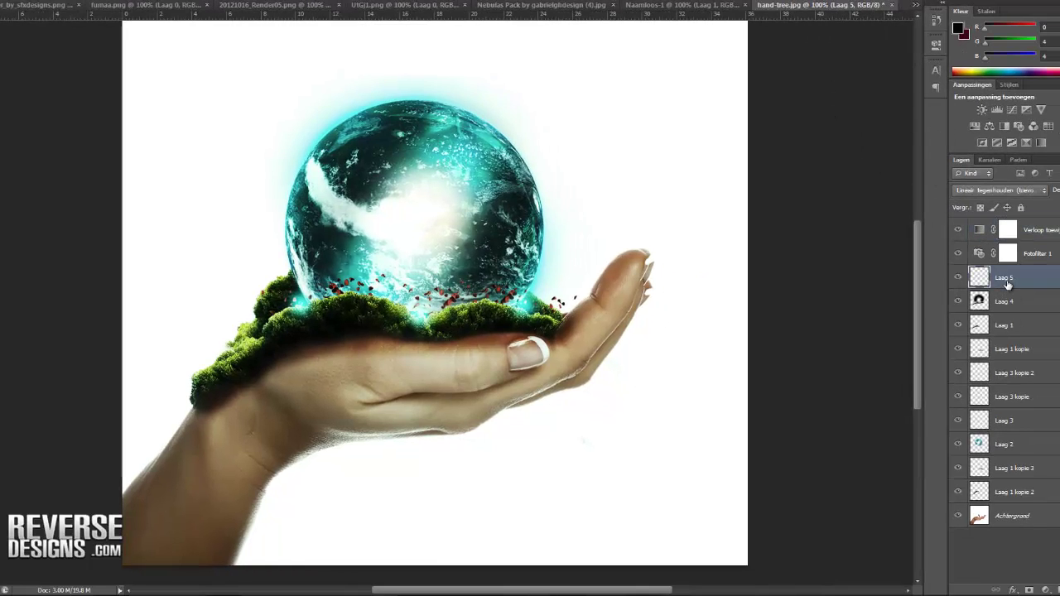
{"action": "key", "text": "ctrl+v"}
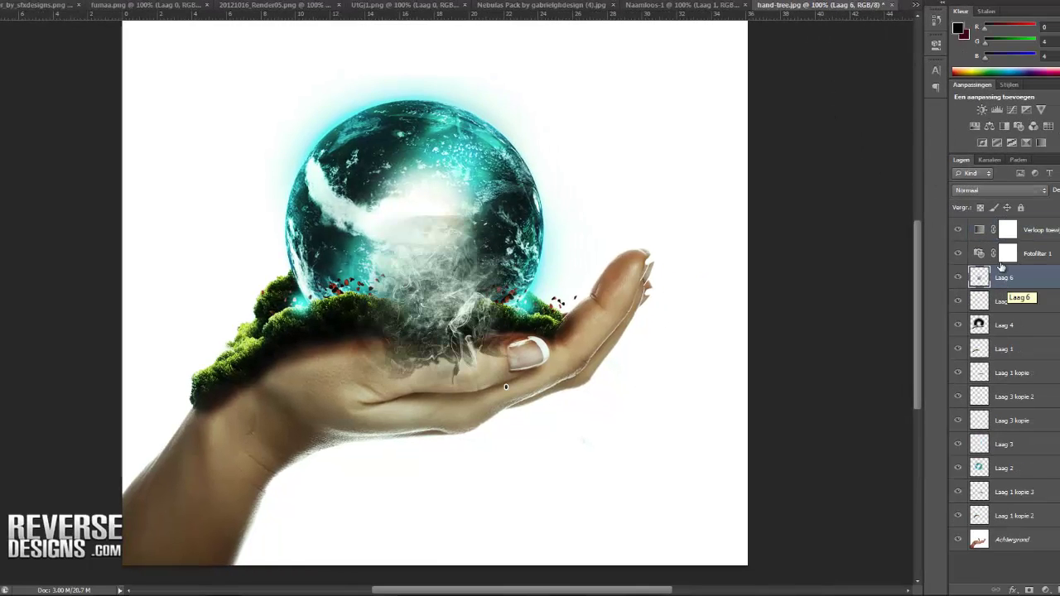
{"action": "left_click", "coordinate": [995, 189]}
{"action": "left_click", "coordinate": [994, 321]}
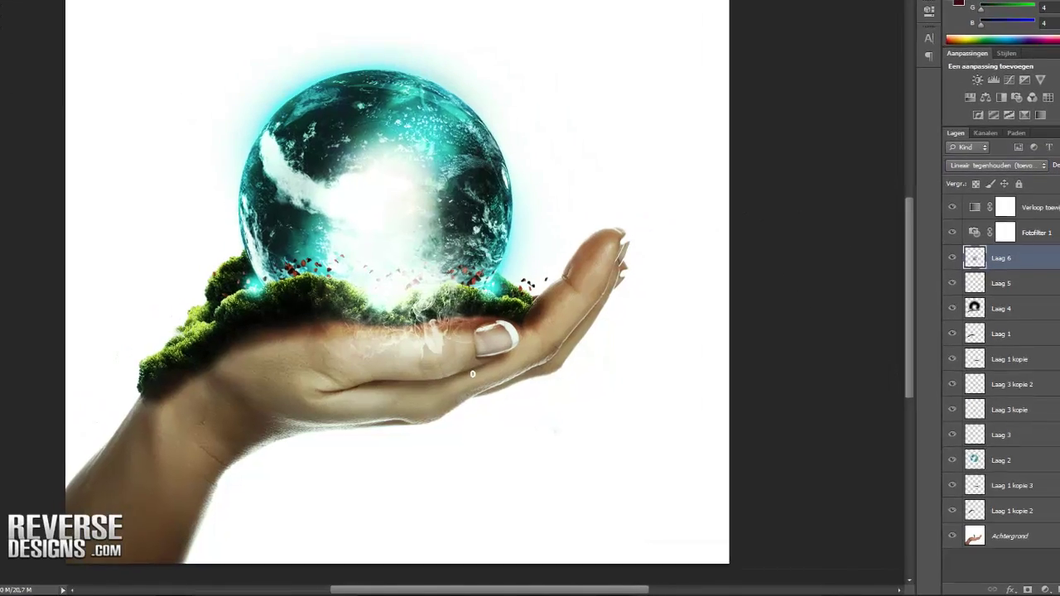
Step: Move the smoke to the globe's left half and restack Laag 6 directly above Laag 2
{"action": "left_click_drag", "start_coordinate": [381, 328], "coordinate": [273, 305]}
{"action": "left_click_drag", "start_coordinate": [93, 240], "coordinate": [93, 239]}
{"action": "key", "text": "ctrl+t"}
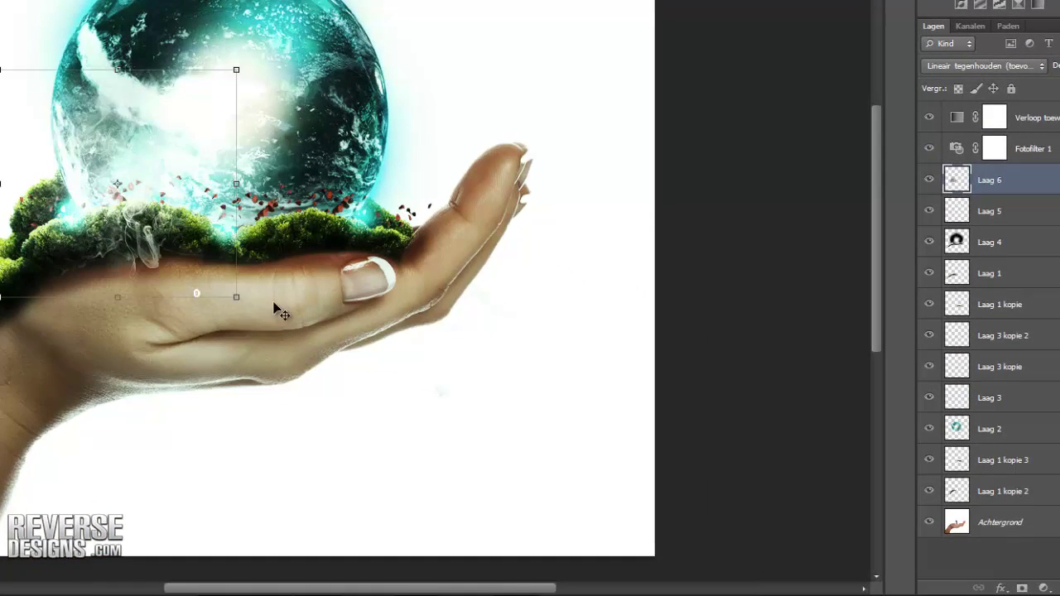
{"action": "left_click_drag", "start_coordinate": [1011, 187], "coordinate": [1001, 401]}
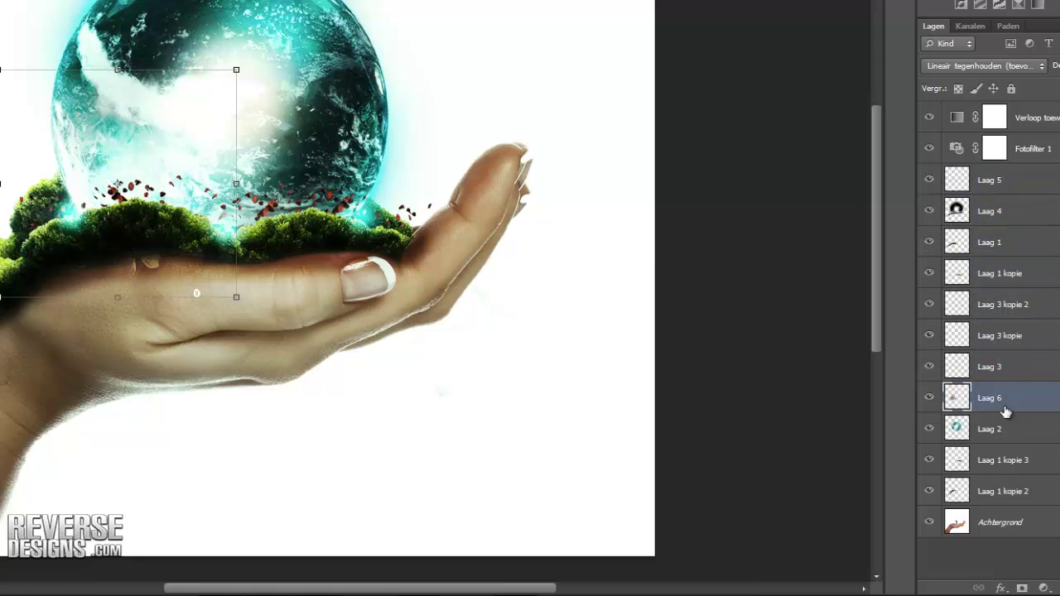
Step: Place the smoke at the globe's lower-left edge and softly erase the part that covers the globe
{"action": "left_click_drag", "start_coordinate": [176, 231], "coordinate": [121, 230]}
{"action": "key", "text": "Return"}
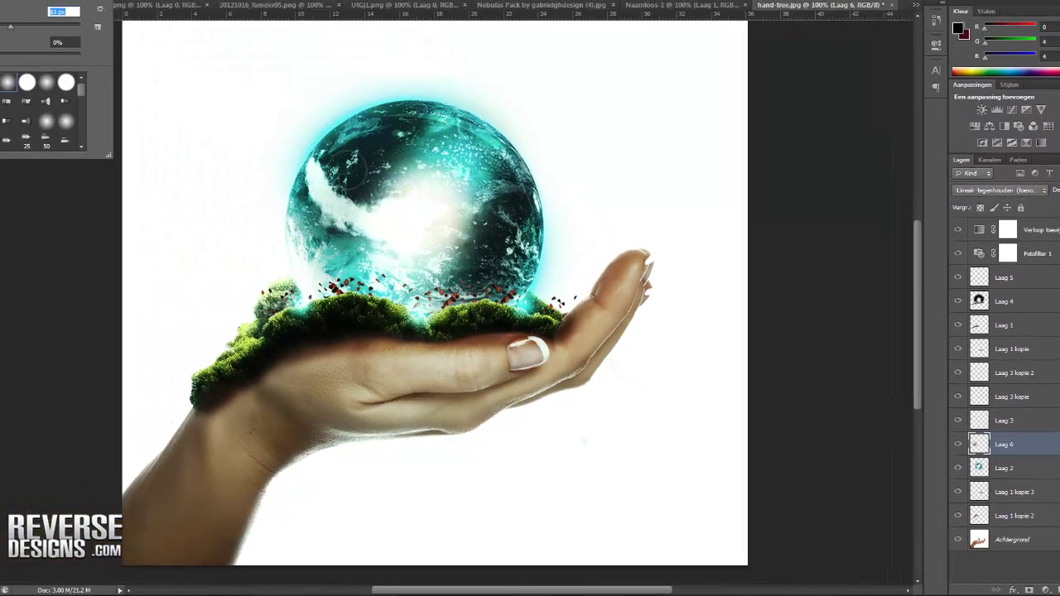
{"action": "left_click", "coordinate": [319, 233]}
{"action": "mouse_move", "coordinate": [319, 233]}
{"action": "left_mouse_down"}
{"action": "mouse_move", "coordinate": [357, 259]}
{"action": "mouse_move", "coordinate": [488, 286]}
{"action": "left_mouse_up"}
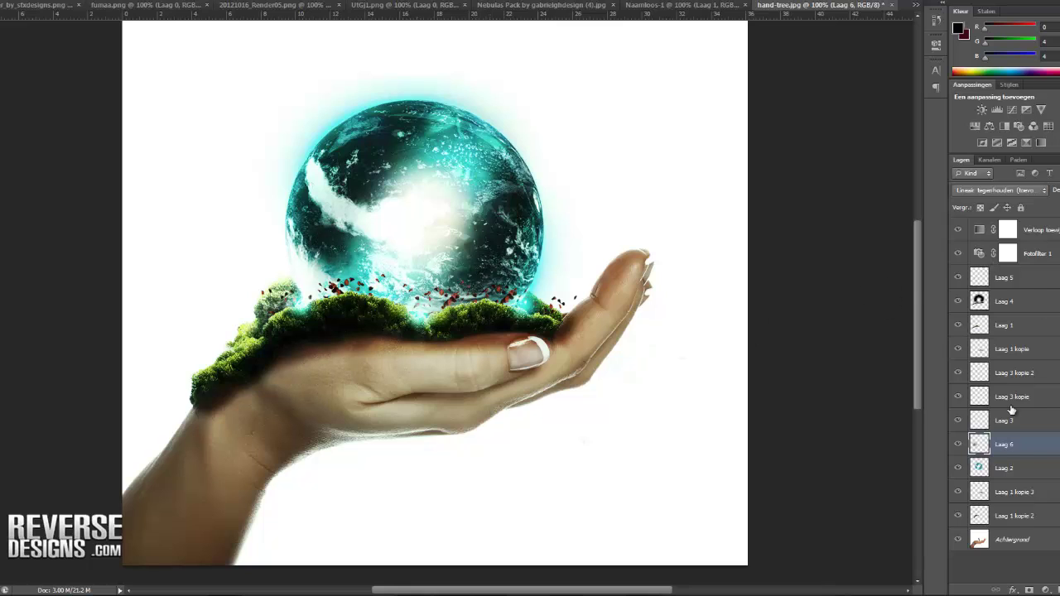
Step: Duplicate the smoke layer Laag 6 and flip the copy horizontally
{"action": "right_click", "coordinate": [1004, 448]}
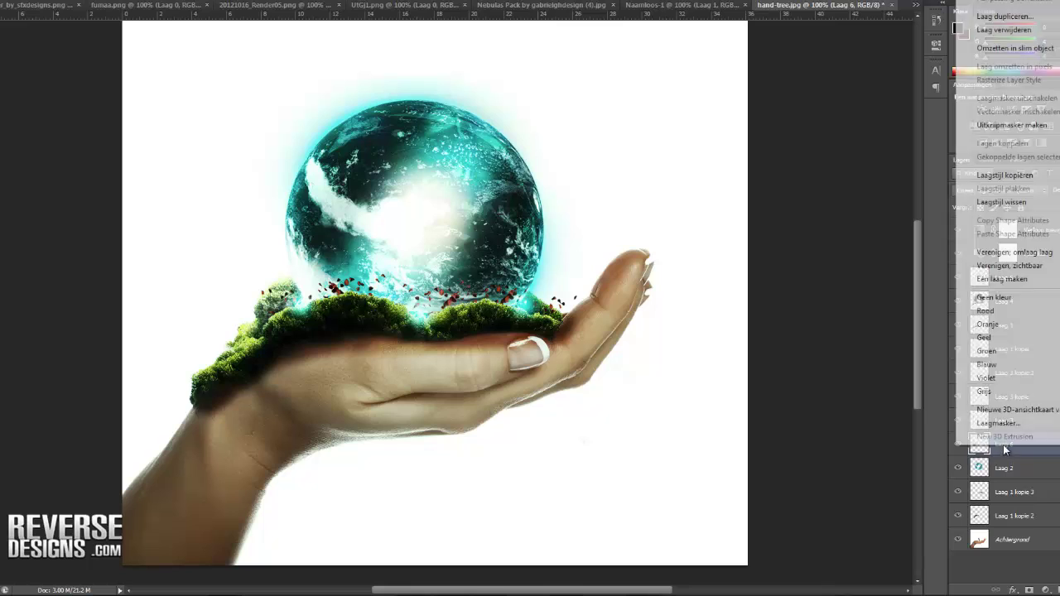
{"action": "left_click", "coordinate": [1012, 19]}
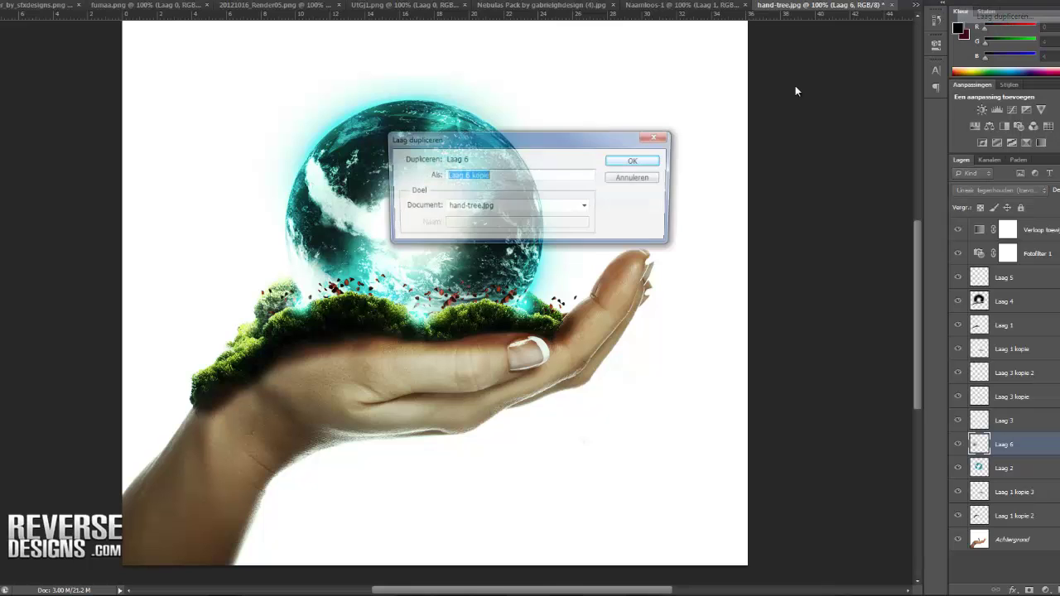
{"action": "left_click", "coordinate": [631, 161]}
{"action": "left_click", "coordinate": [33, 0]}
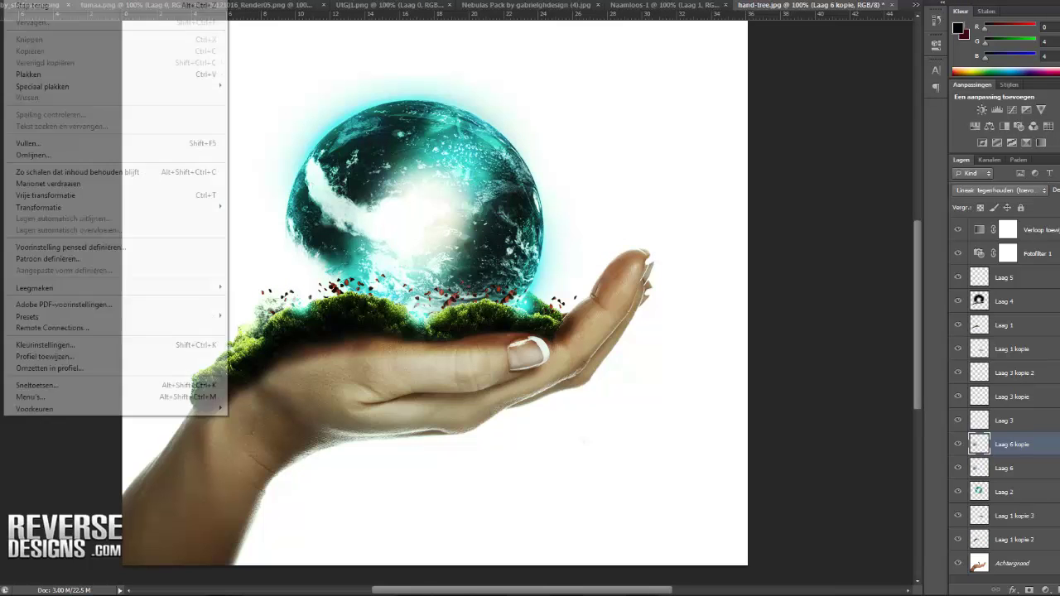
{"action": "mouse_move", "coordinate": [118, 207]}
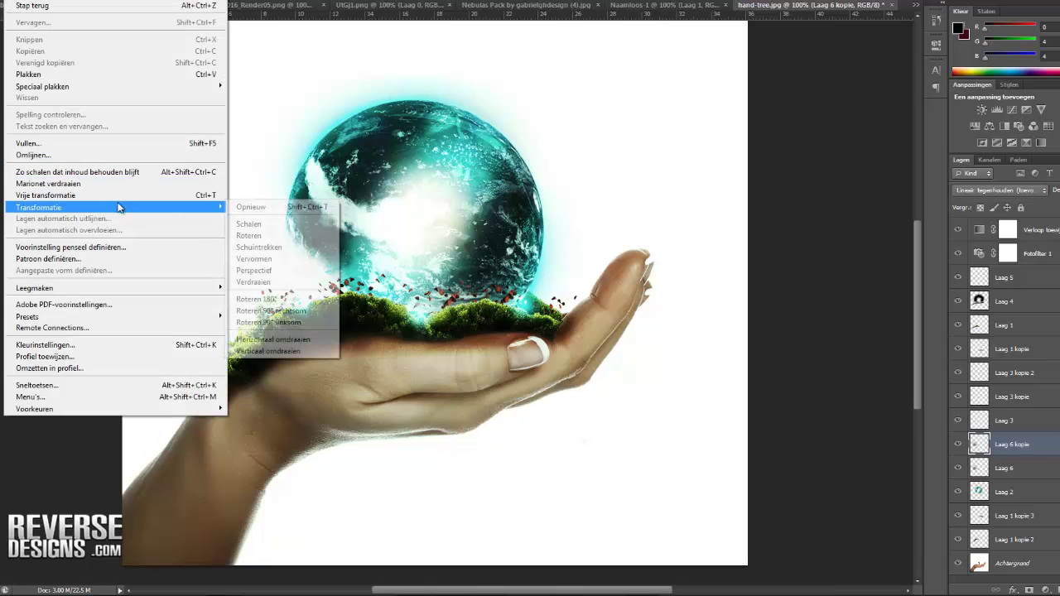
{"action": "left_click", "coordinate": [277, 340]}
Step: Move the flipped smoke copy to the globe's lower-right edge and trim it with the Eraser tool
{"action": "key", "text": "ctrl+t"}
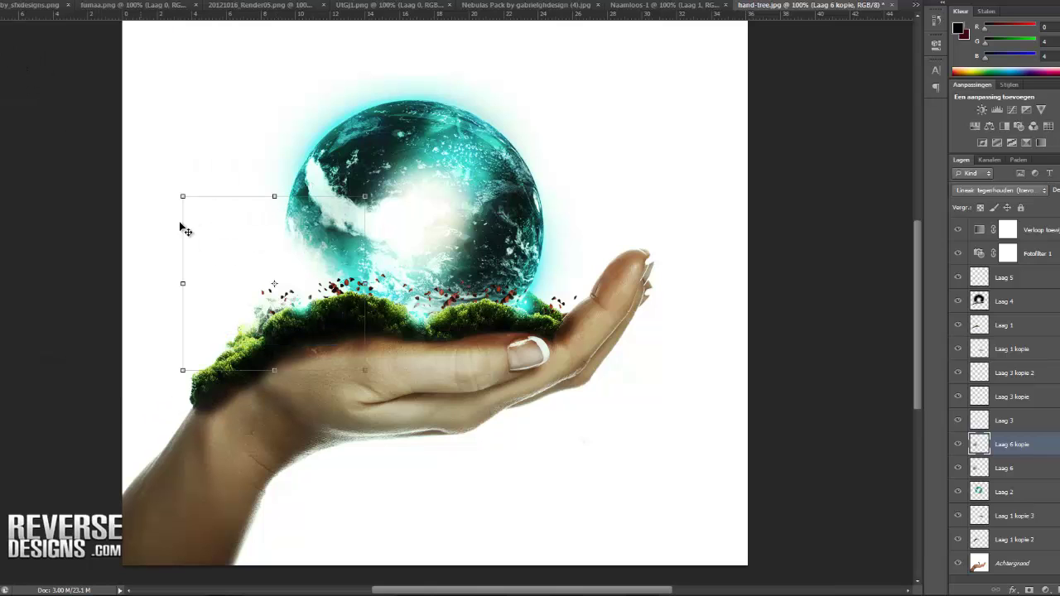
{"action": "left_click_drag", "start_coordinate": [276, 275], "coordinate": [530, 299]}
{"action": "key", "text": "Return"}
{"action": "key", "text": "e"}
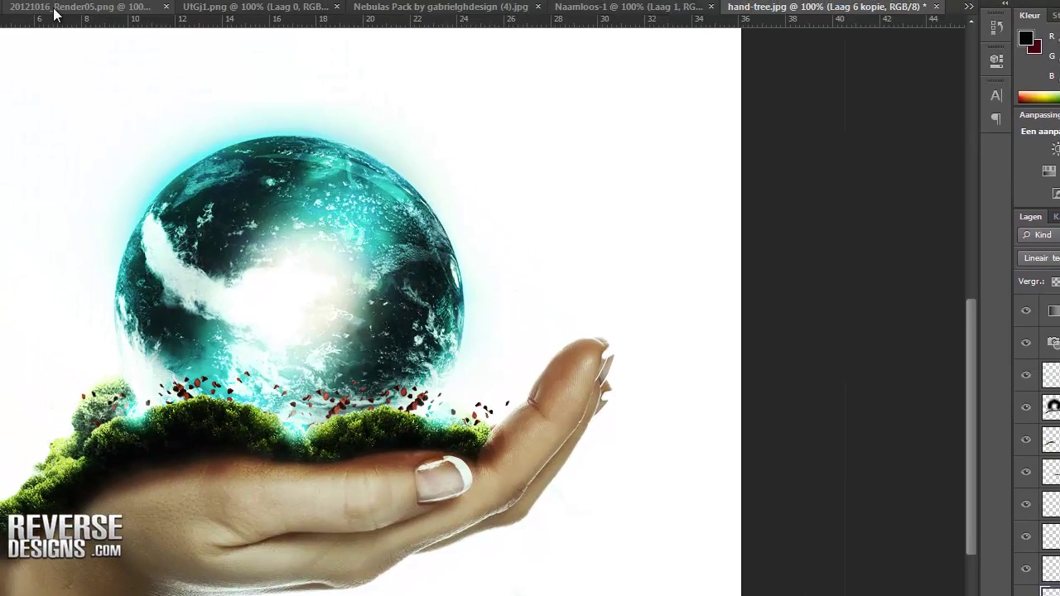
Step: Copy the space shuttle from 20121016_Render05.png and paste it into hand-tree.jpg as a new layer above Laag 5
{"action": "left_click", "coordinate": [54, 10]}
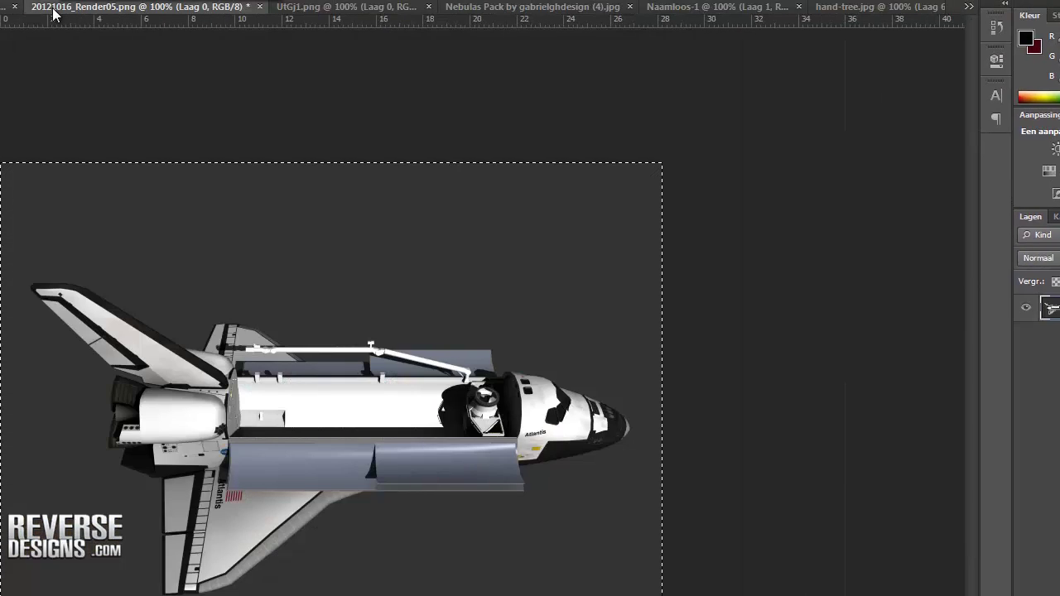
{"action": "left_click", "coordinate": [872, 8]}
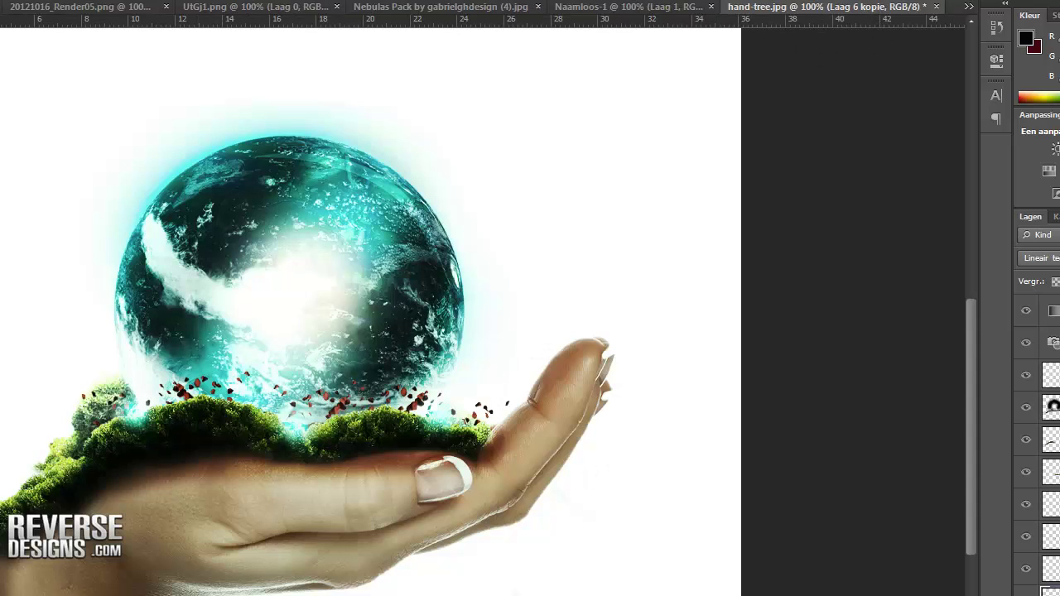
{"action": "left_click", "coordinate": [1051, 375]}
{"action": "key", "text": "ctrl+v"}
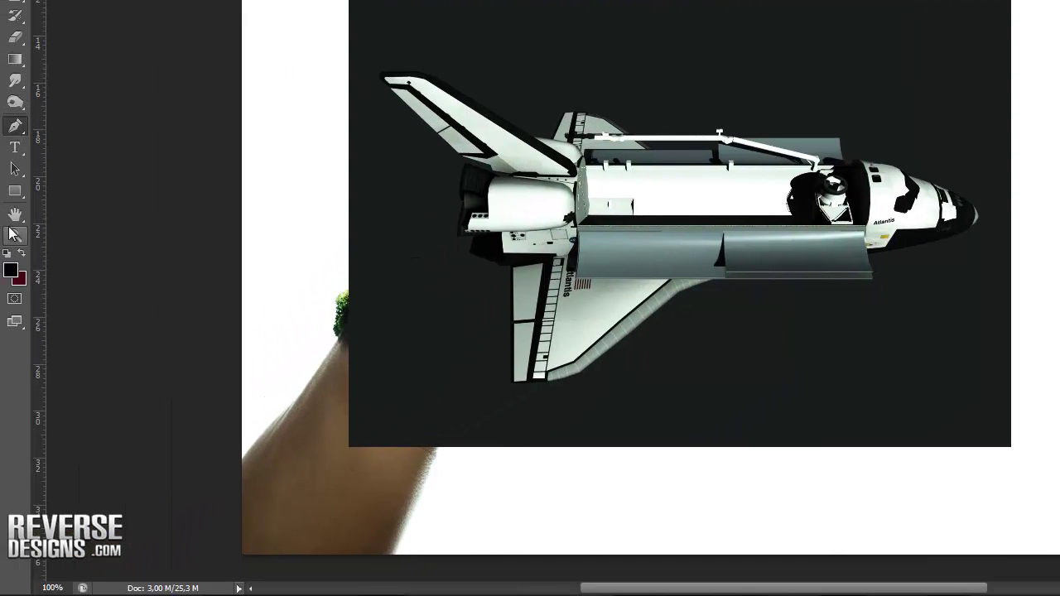
Step: Trace the outer edge of the shuttle's lower wing with the Pen tool, from the engine side to the cargo bay door
{"action": "left_click", "coordinate": [511, 268]}
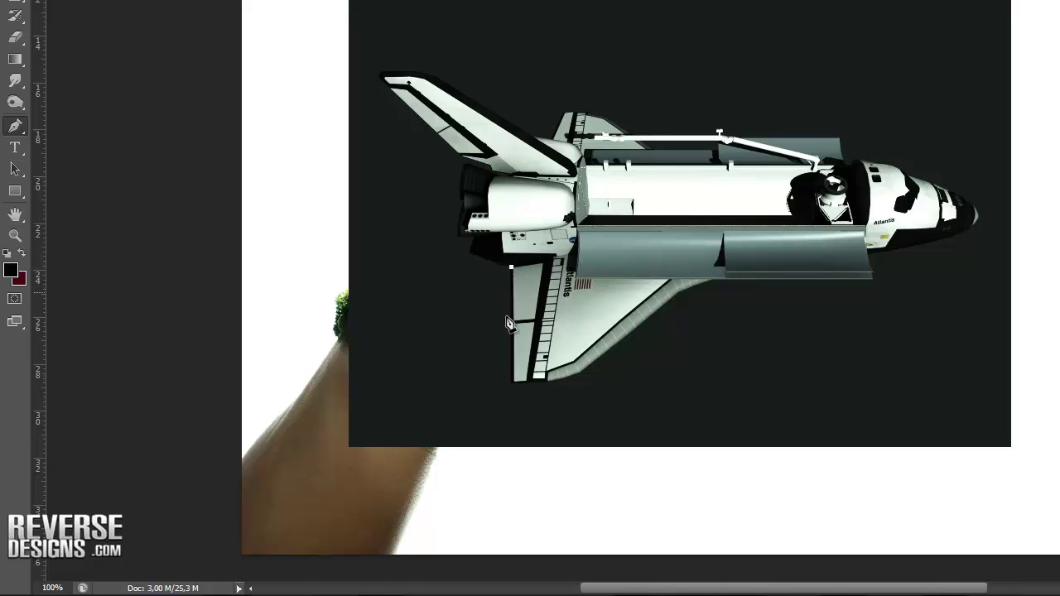
{"action": "left_click", "coordinate": [511, 382]}
{"action": "left_click", "coordinate": [553, 382]}
{"action": "left_click", "coordinate": [580, 372]}
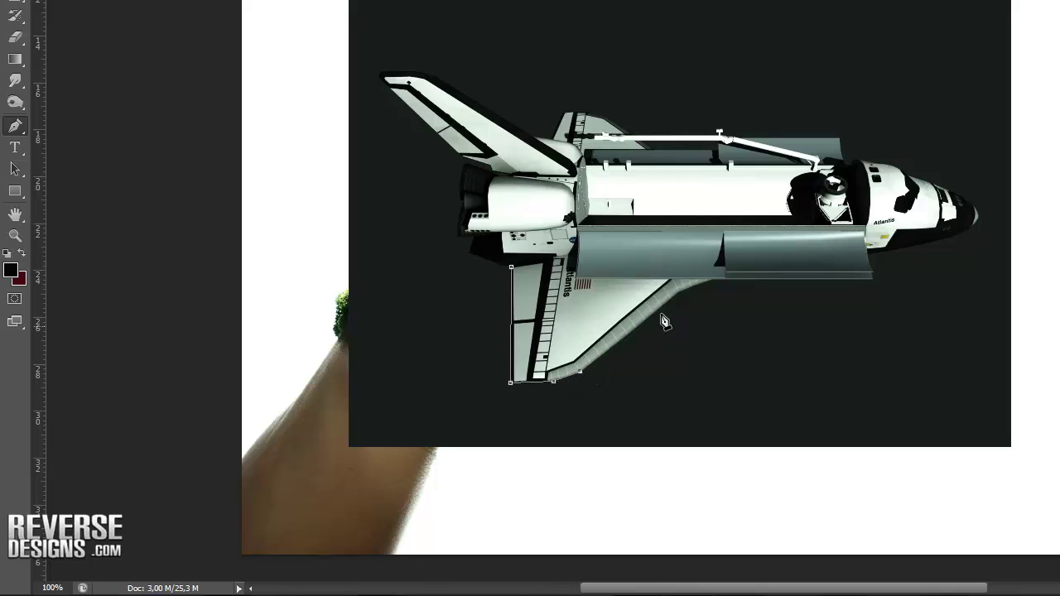
{"action": "left_click", "coordinate": [677, 293]}
{"action": "left_click", "coordinate": [714, 282]}
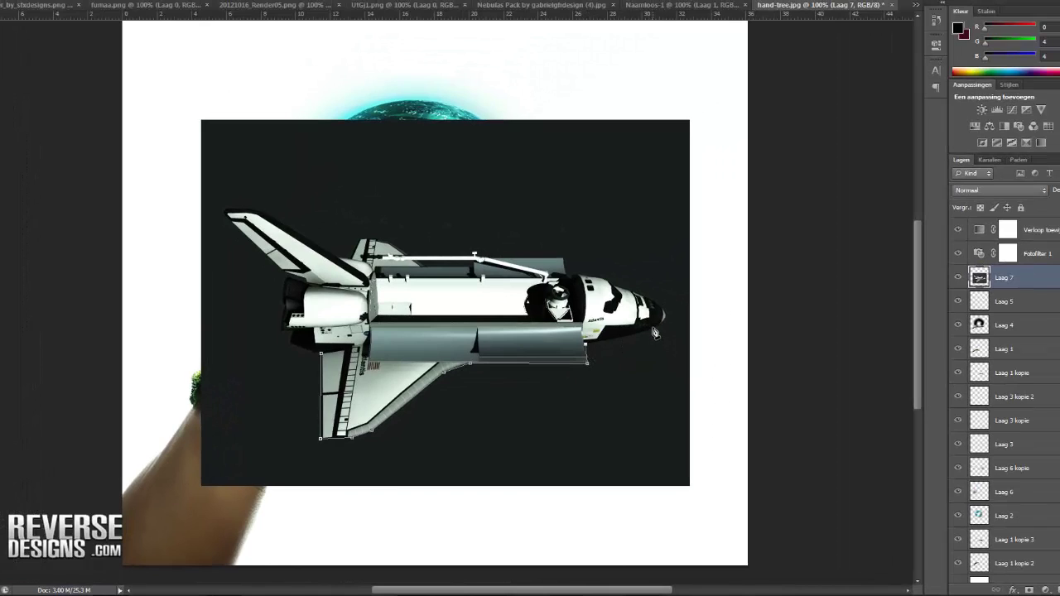
Step: Continue the pen path around the shuttle's nose, along the upper cargo bay and far wing, to the tail fin
{"action": "left_click_drag", "start_coordinate": [654, 330], "coordinate": [667, 314]}
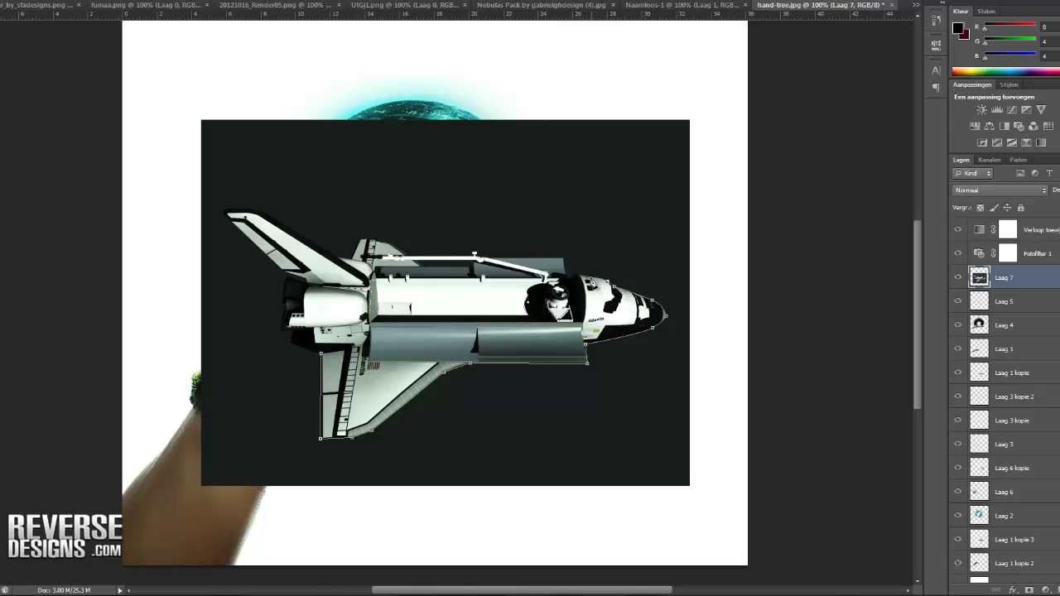
{"action": "left_click", "coordinate": [567, 273]}
{"action": "left_click", "coordinate": [375, 240]}
{"action": "left_click", "coordinate": [361, 240]}
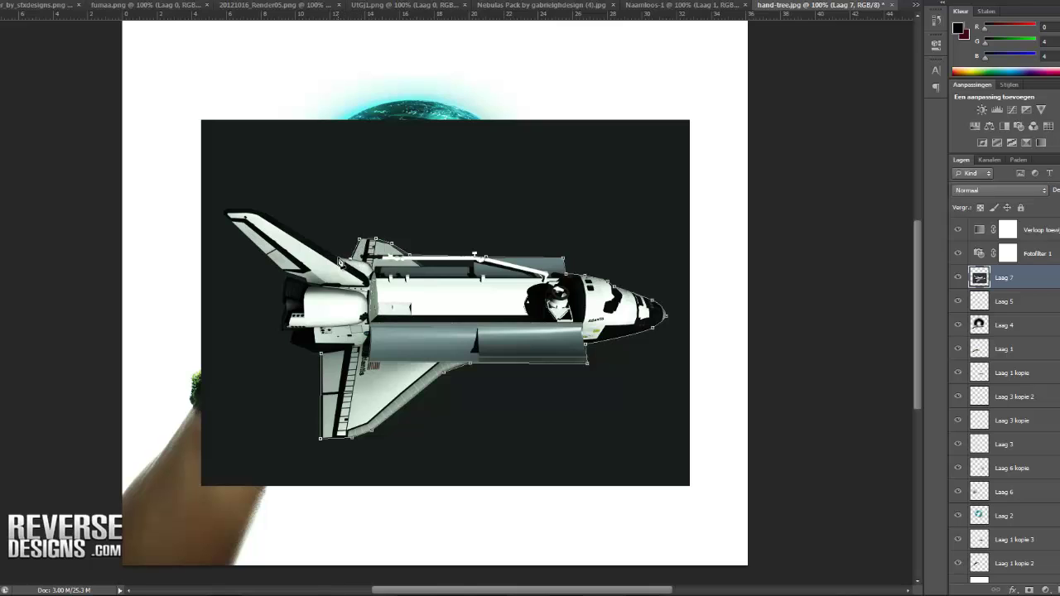
{"action": "left_click", "coordinate": [265, 214]}
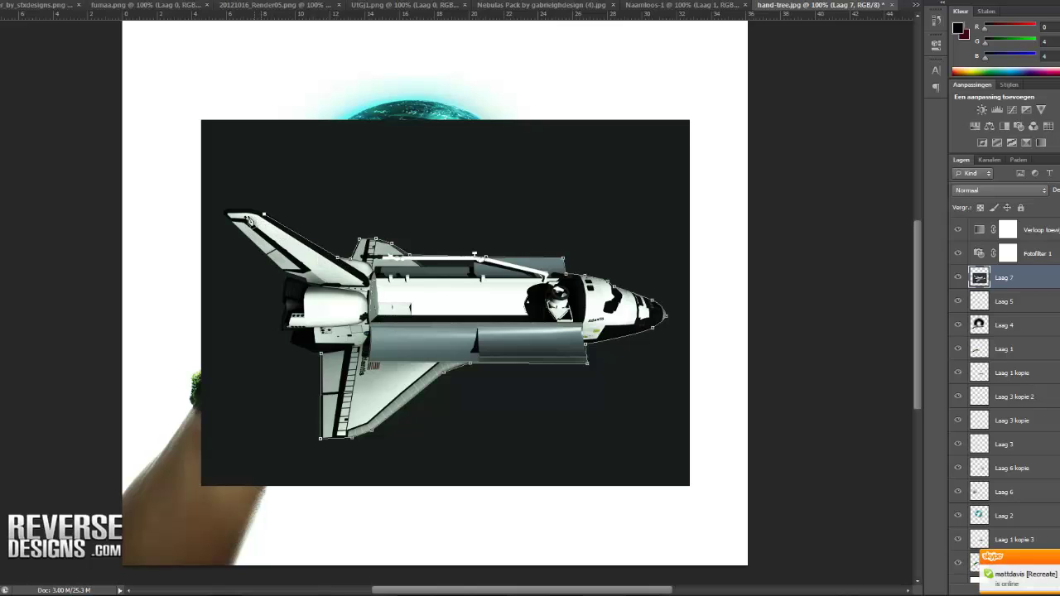
Step: Trace the tail fin and rear engines with the Pen tool, finishing the outline back at the lower wing
{"action": "left_click", "coordinate": [247, 209]}
{"action": "left_click", "coordinate": [224, 209]}
{"action": "left_click", "coordinate": [232, 224]}
{"action": "left_click", "coordinate": [281, 271]}
{"action": "left_click", "coordinate": [307, 284]}
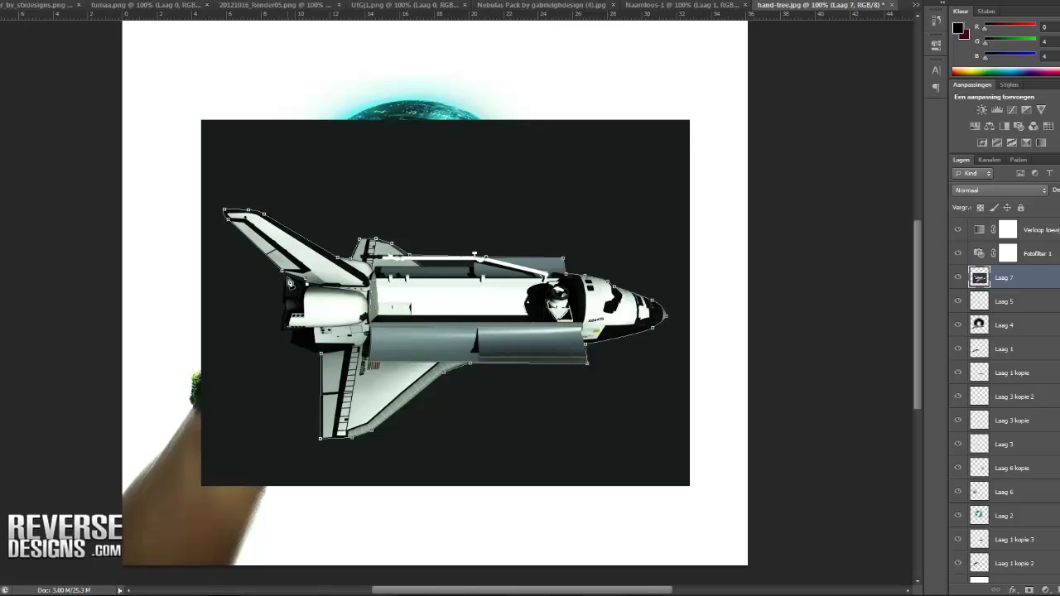
{"action": "left_click", "coordinate": [283, 304]}
{"action": "left_click", "coordinate": [282, 332]}
{"action": "left_click", "coordinate": [290, 342]}
{"action": "left_click", "coordinate": [312, 351]}
Step: Convert the shuttle path into a new anti-aliased selection with a feather radius of 0 pixels
{"action": "right_click", "coordinate": [353, 348]}
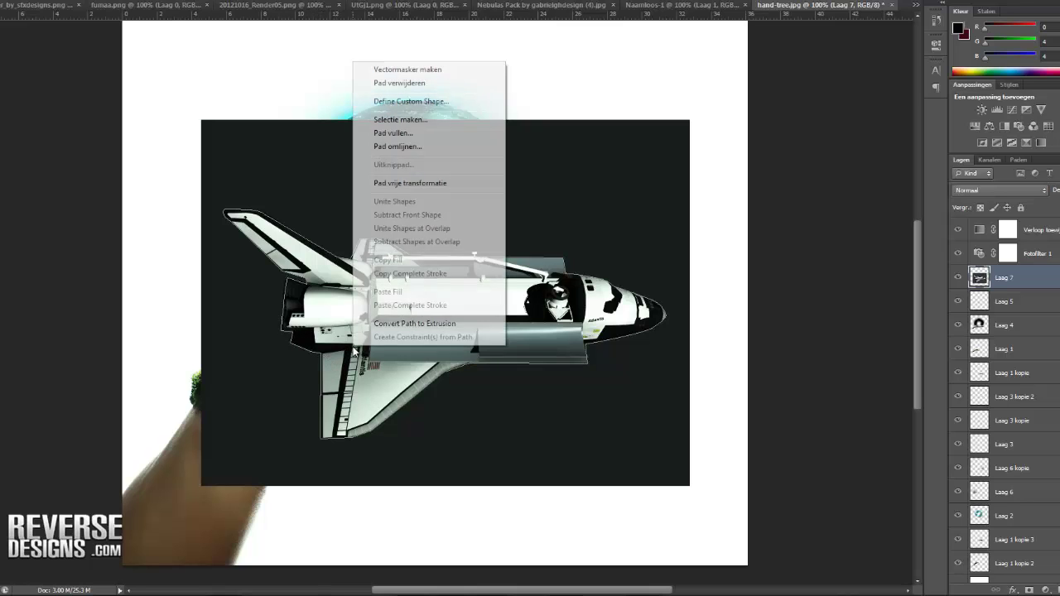
{"action": "left_click", "coordinate": [400, 119]}
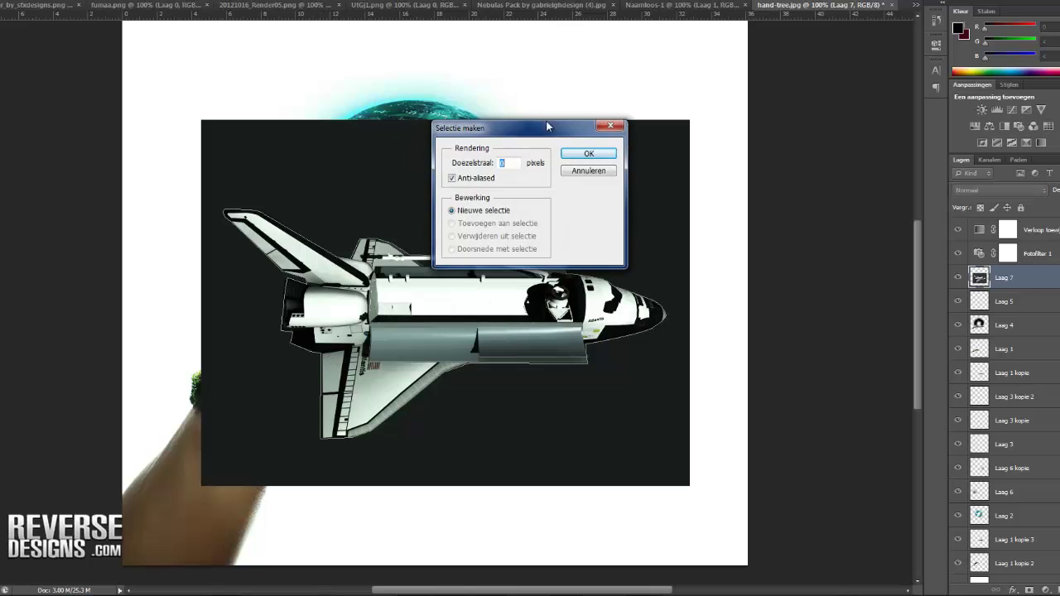
{"action": "left_click", "coordinate": [591, 154]}
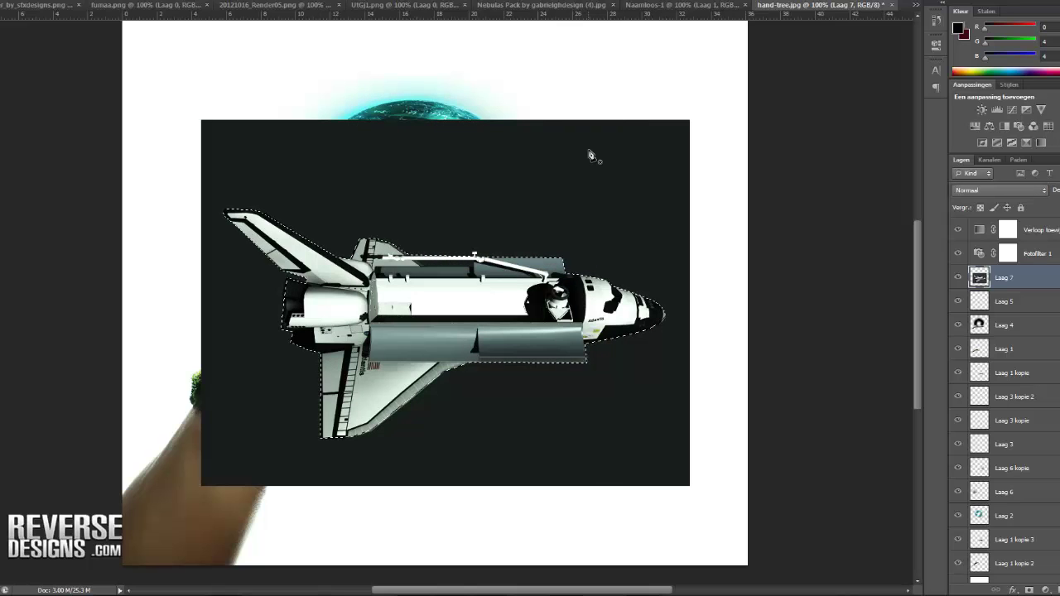
Step: Paste the selected shuttle onto its own layer above Laag 7 and hide Laag 7 with the dark background
{"action": "left_click", "coordinate": [959, 277]}
{"action": "key", "text": "ctrl+d"}
{"action": "key", "text": "ctrl+v"}
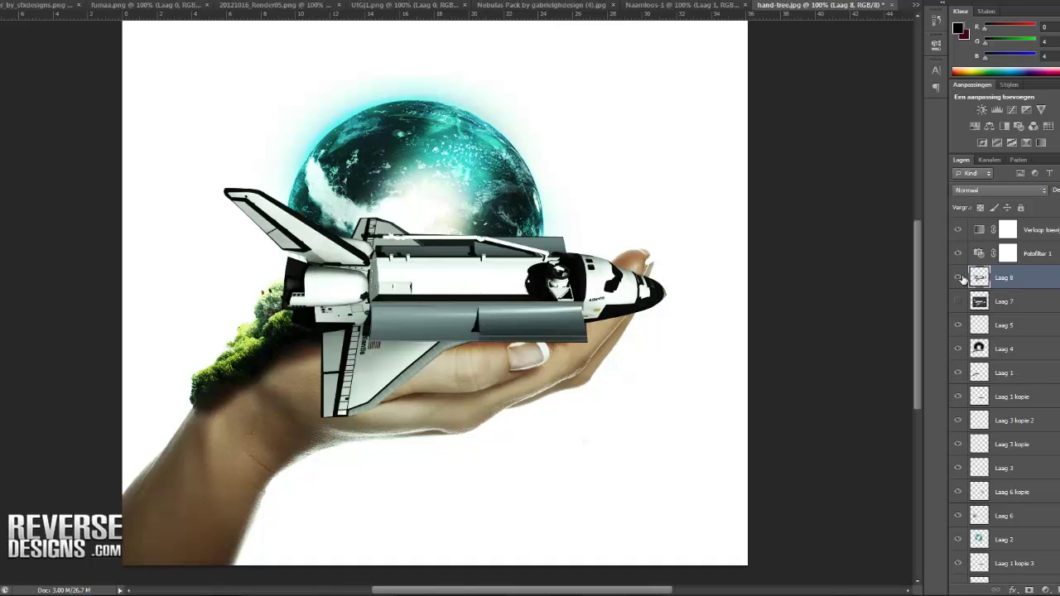
Step: Scale the cut-out shuttle down to a tiny size with Free Transform and apply the transformation
{"action": "key", "text": "ctrl+t"}
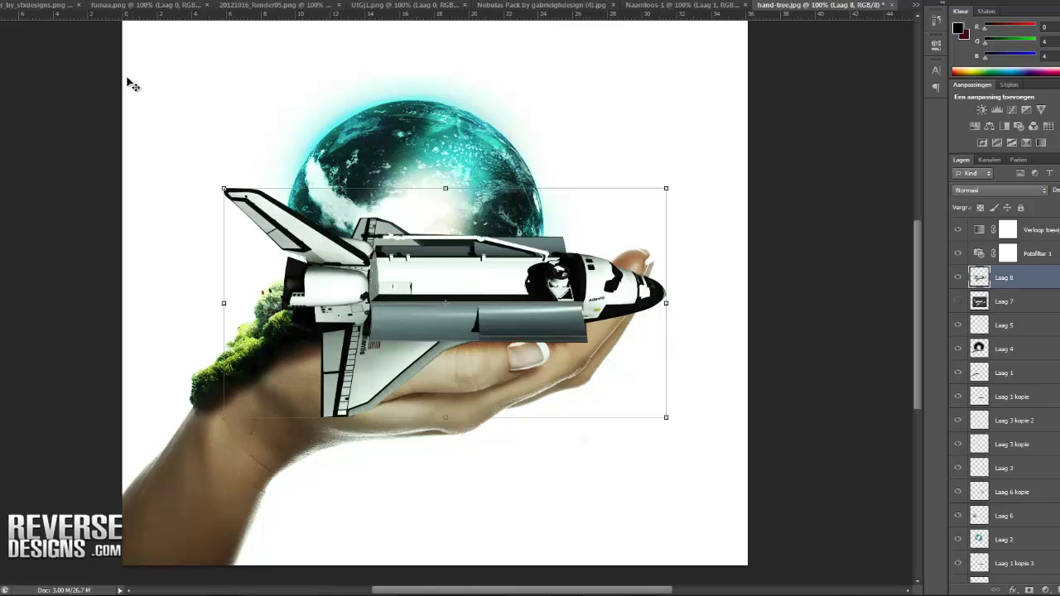
{"action": "left_click_drag", "start_coordinate": [222, 187], "coordinate": [663, 339]}
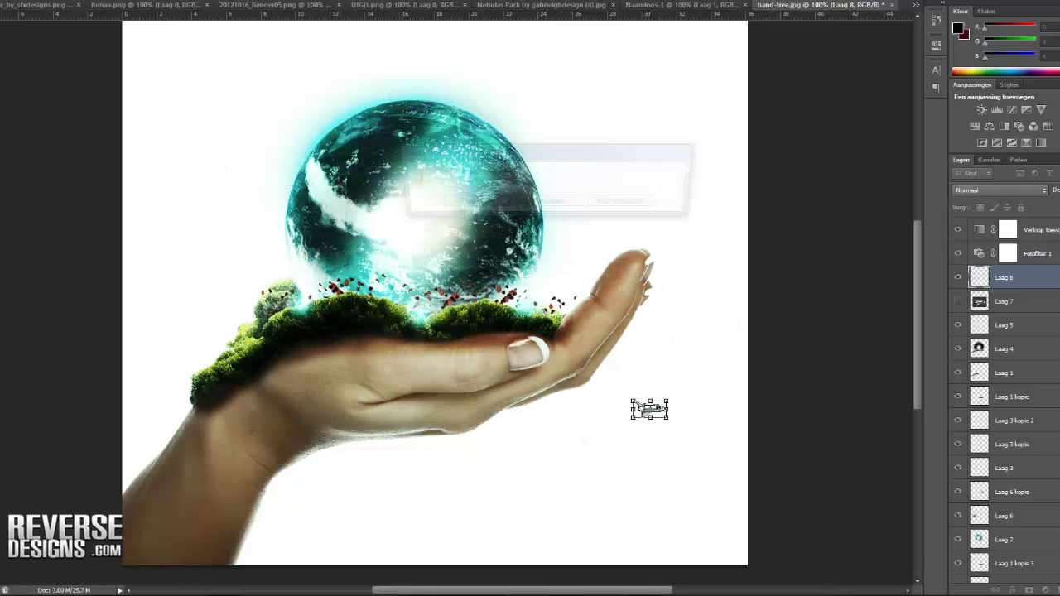
{"action": "left_click", "coordinate": [481, 207]}
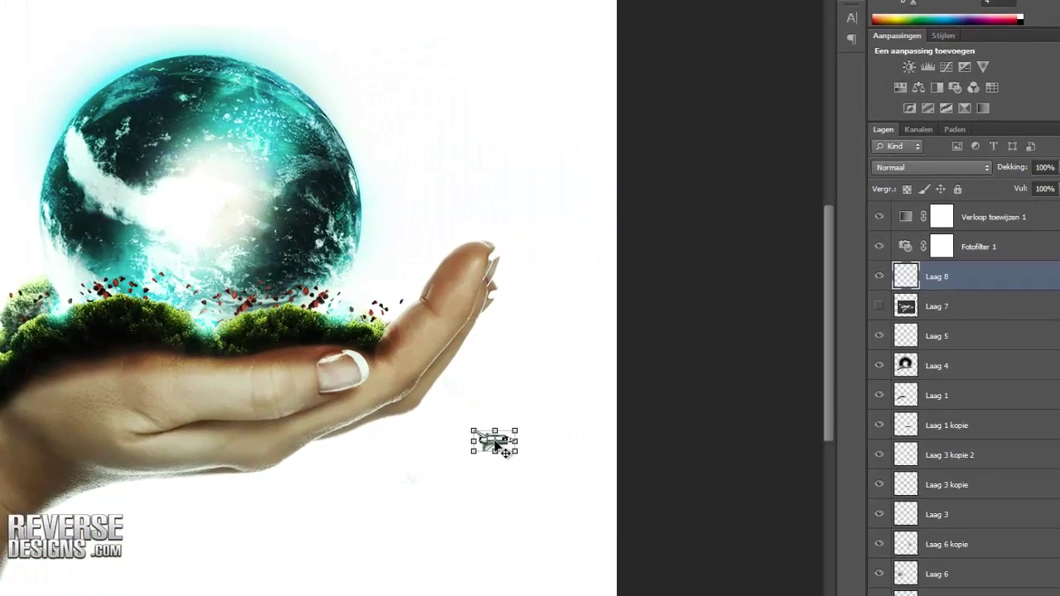
Step: Move the small shuttle to the globe's upper-right edge and rotate it so its nose points diagonally up and right
{"action": "left_click_drag", "start_coordinate": [649, 411], "coordinate": [495, 230]}
{"action": "left_click_drag", "start_coordinate": [217, 211], "coordinate": [197, 48]}
{"action": "key", "text": "ctrl+t"}
{"action": "left_click_drag", "start_coordinate": [176, 91], "coordinate": [186, 62]}
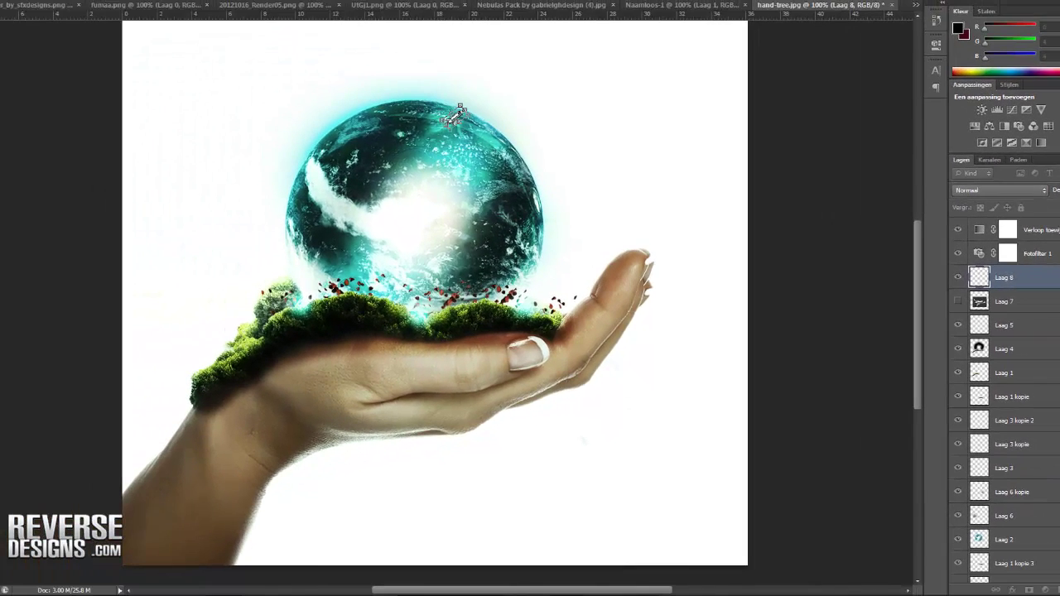
{"action": "left_click", "coordinate": [437, 203]}
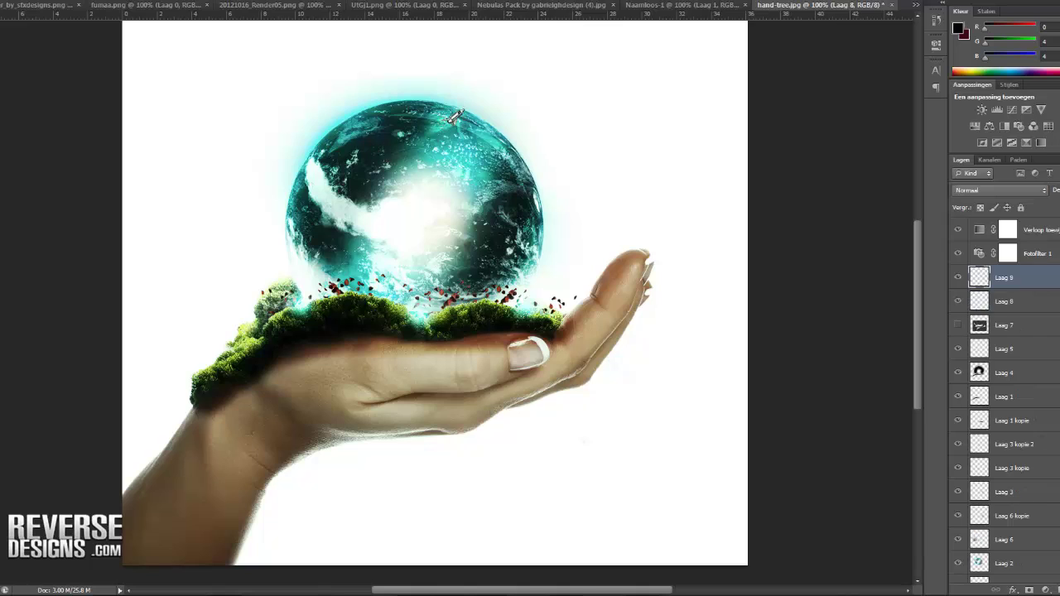
Step: Set the blend mode of the empty layer Laag 9 to Lineair tegenhouden (toevoegen)
{"action": "left_click", "coordinate": [1035, 173]}
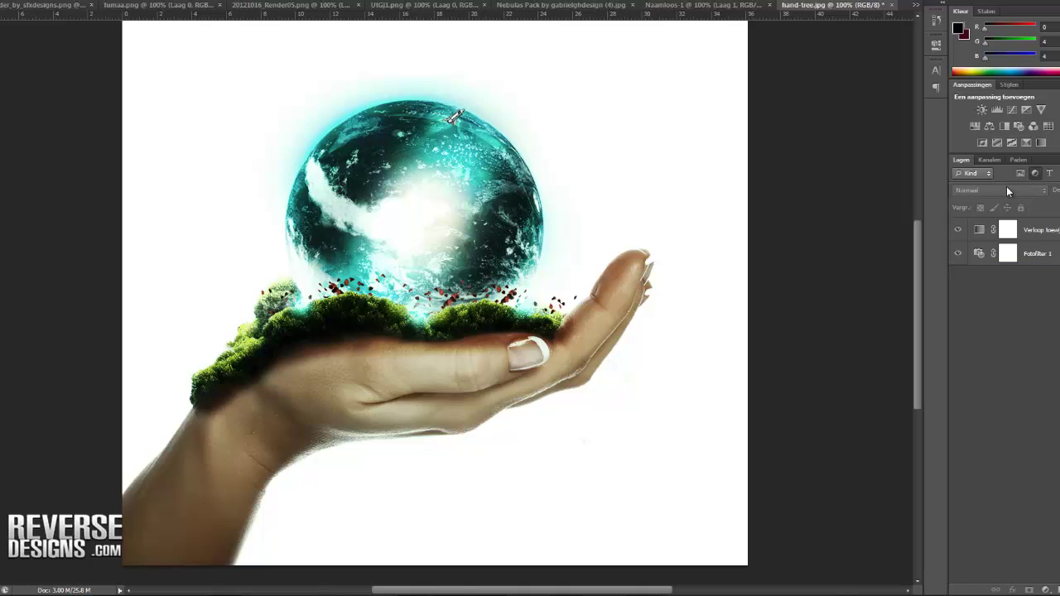
{"action": "left_click", "coordinate": [1034, 174]}
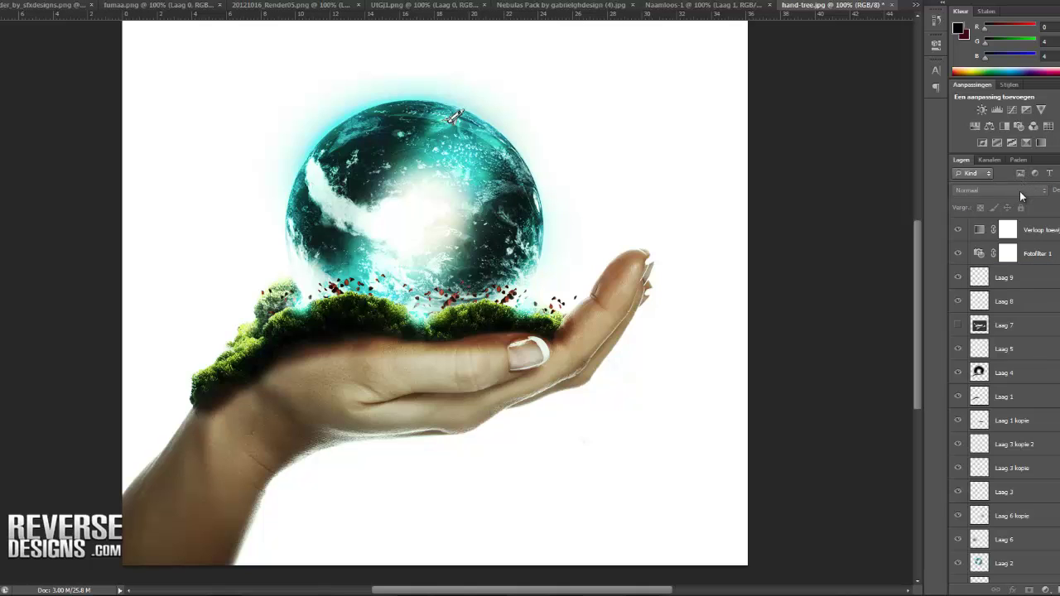
{"action": "left_click", "coordinate": [1007, 282]}
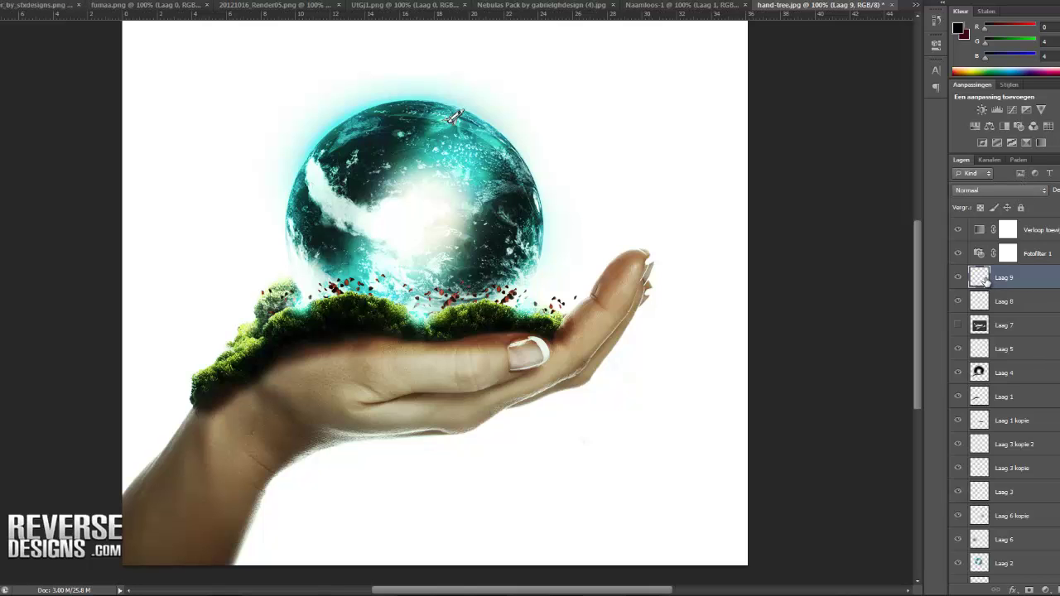
{"action": "left_click", "coordinate": [1005, 192]}
{"action": "left_click", "coordinate": [997, 311]}
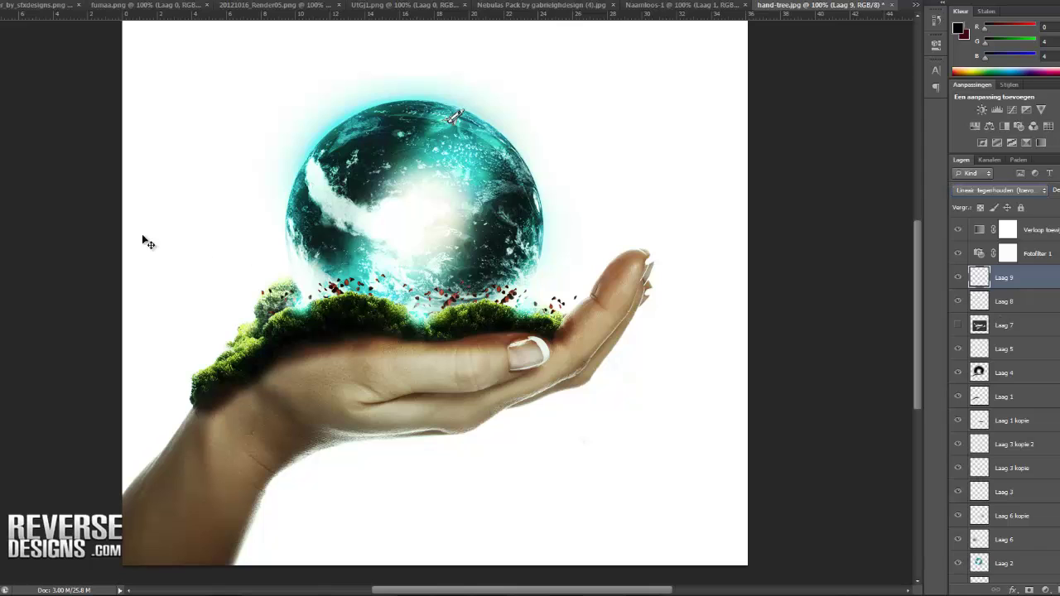
Step: Set the foreground colour to cyan 03f3fc and paint a soft glow around the shuttle on the globe
{"action": "left_click", "coordinate": [959, 30]}
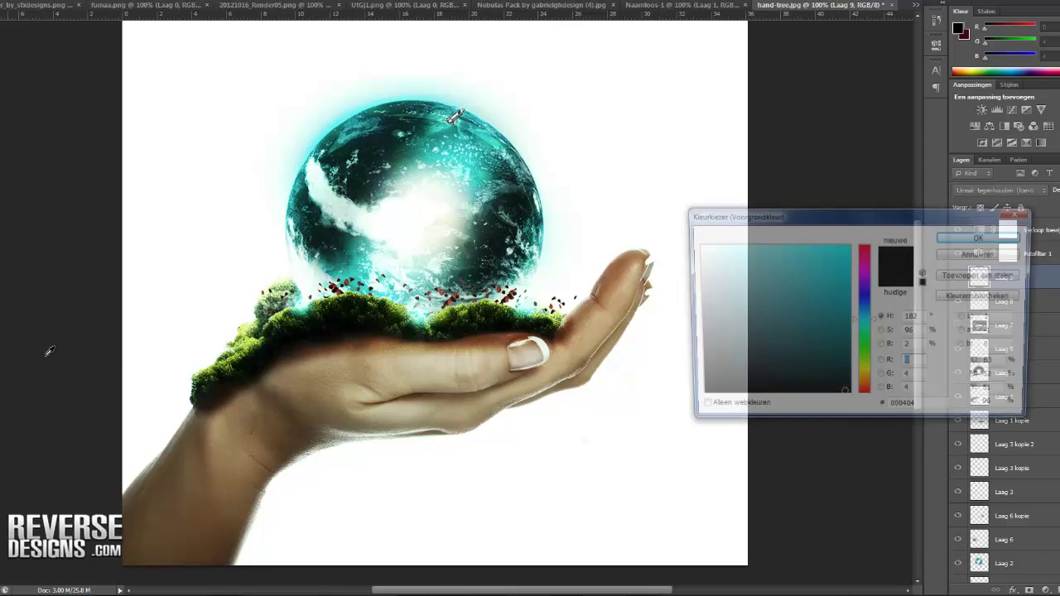
{"action": "left_click", "coordinate": [849, 246]}
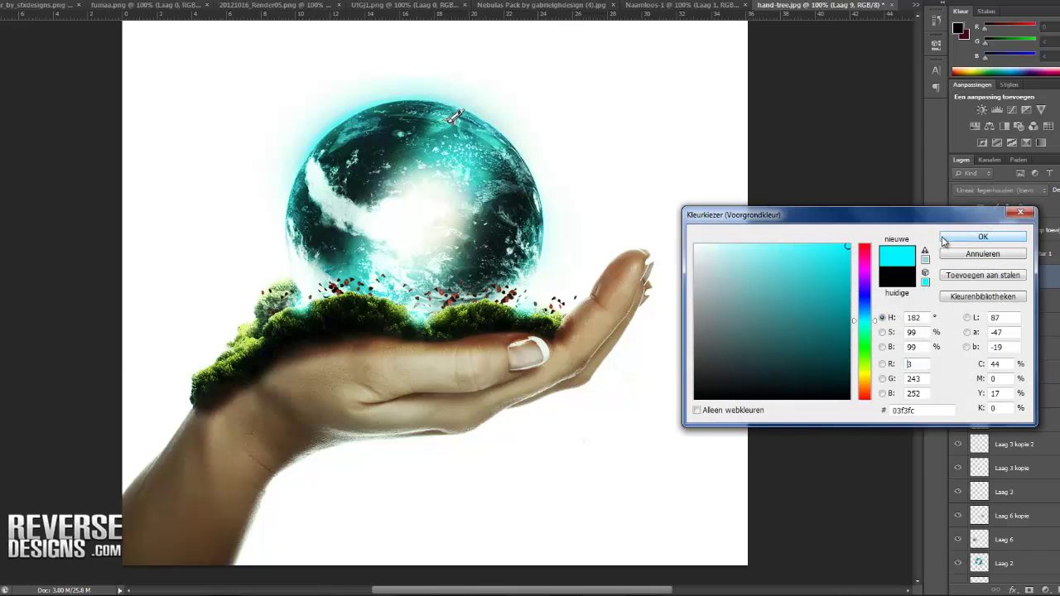
{"action": "left_click", "coordinate": [944, 237]}
{"action": "left_click_drag", "start_coordinate": [463, 135], "coordinate": [476, 149]}
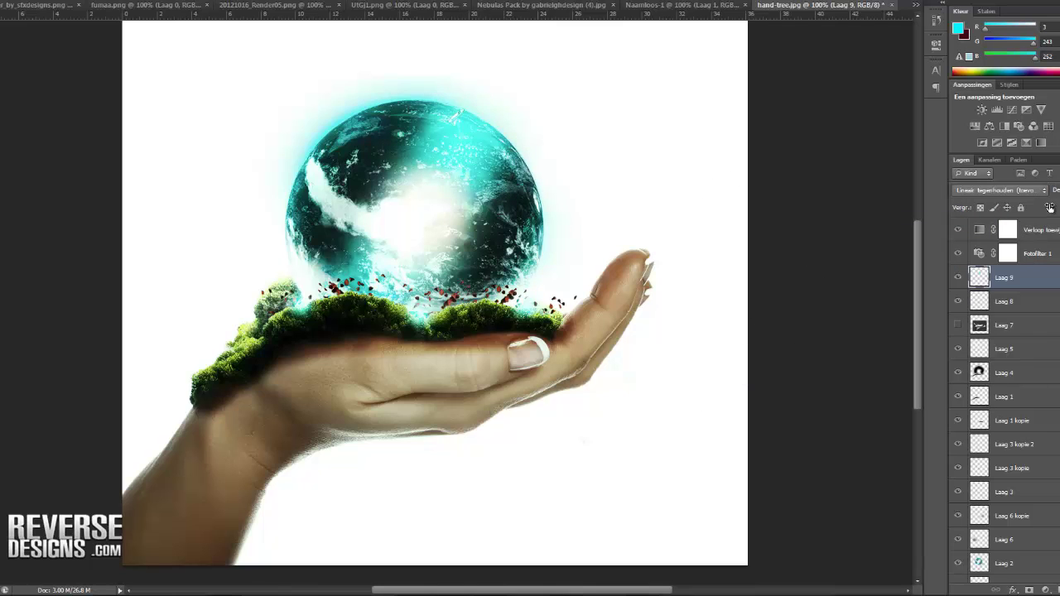
Step: Tone down the painted cyan glow around the shuttle by lowering the fill of Laag 9
{"action": "key", "text": "ctrl+z"}
{"action": "key", "text": "ctrl+z"}
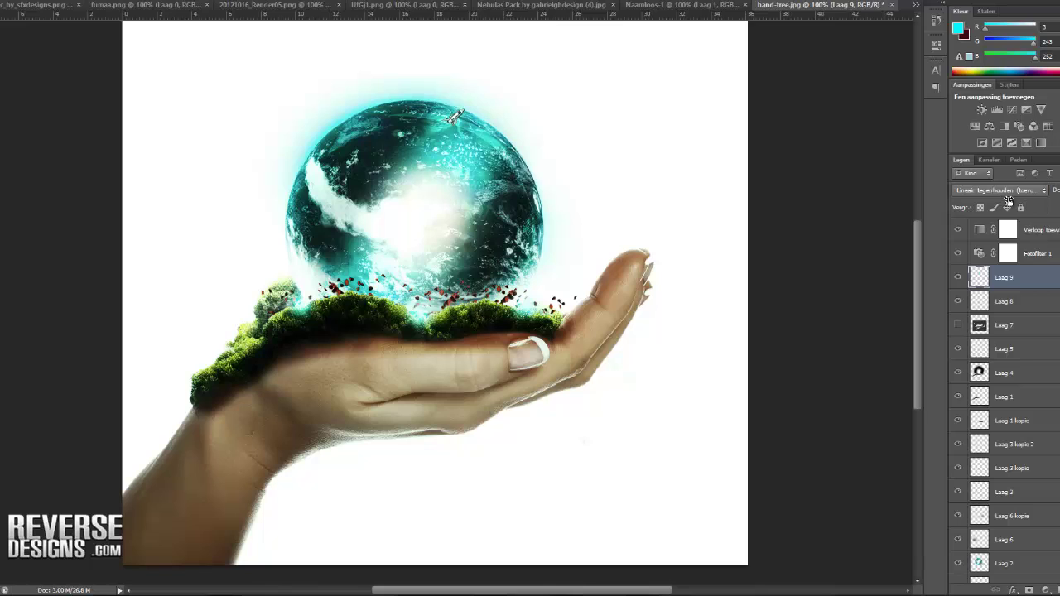
{"action": "key", "text": "ctrl+z"}
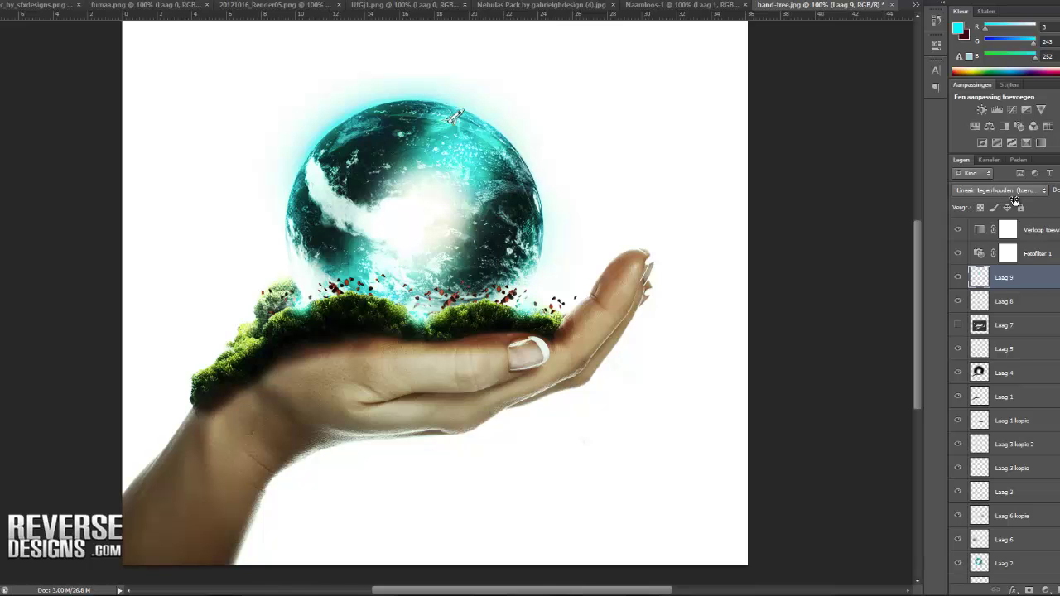
{"action": "key", "text": "ctrl+z"}
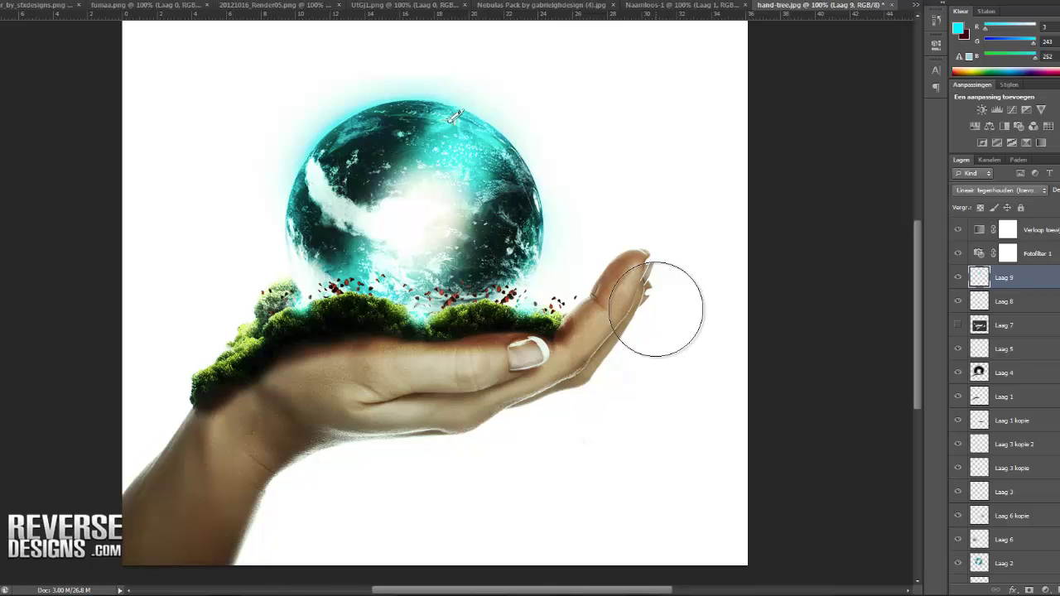
Step: Add a Helderheid/contrast adjustment layer above Verloop toewijzen 1 with contrast 49 and brightness -83
{"action": "left_click", "coordinate": [1036, 236]}
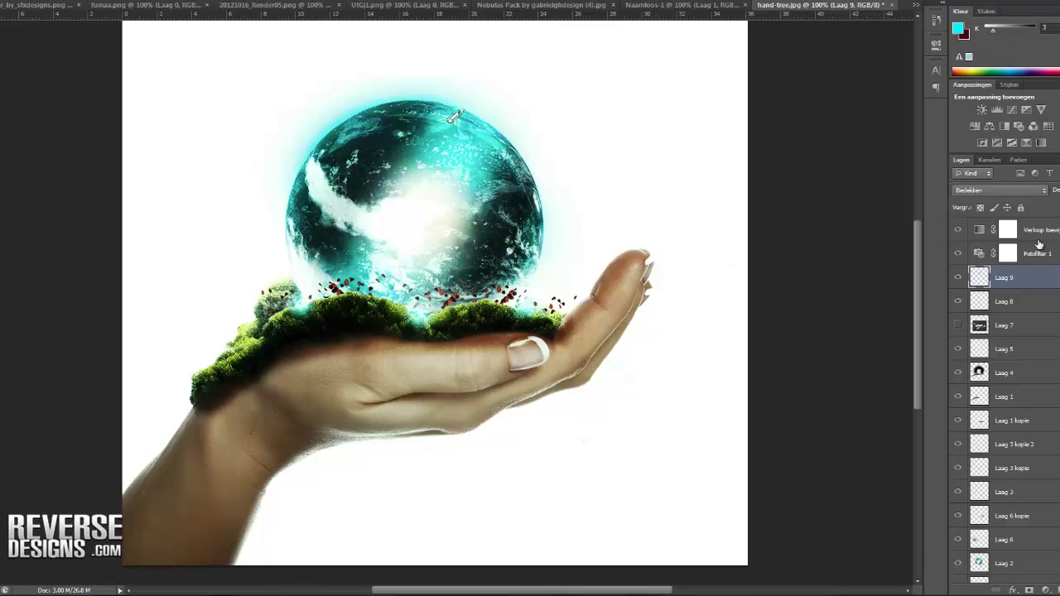
{"action": "left_click", "coordinate": [1045, 590]}
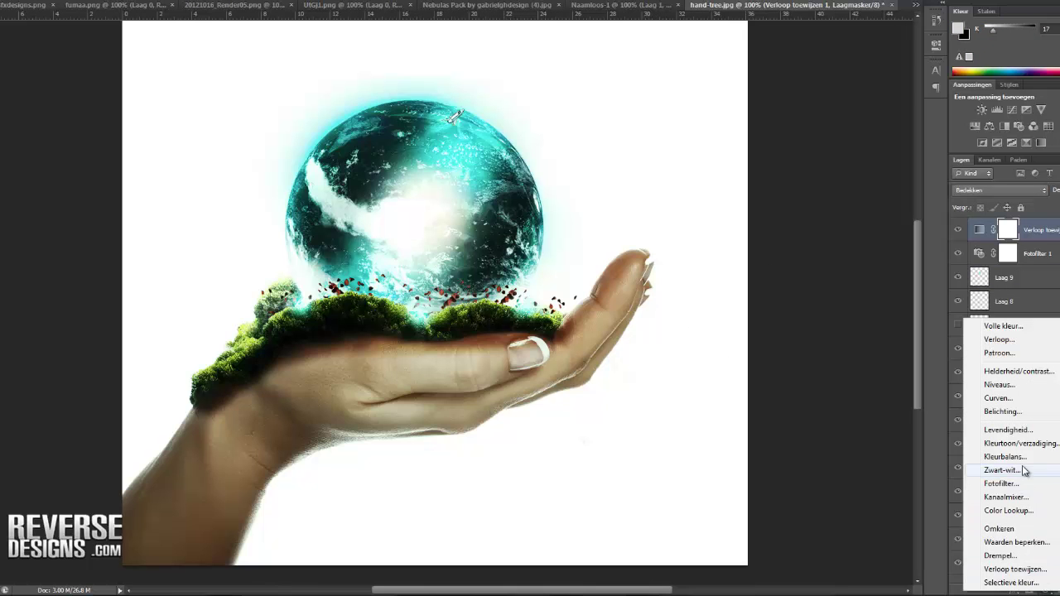
{"action": "left_click", "coordinate": [1024, 372]}
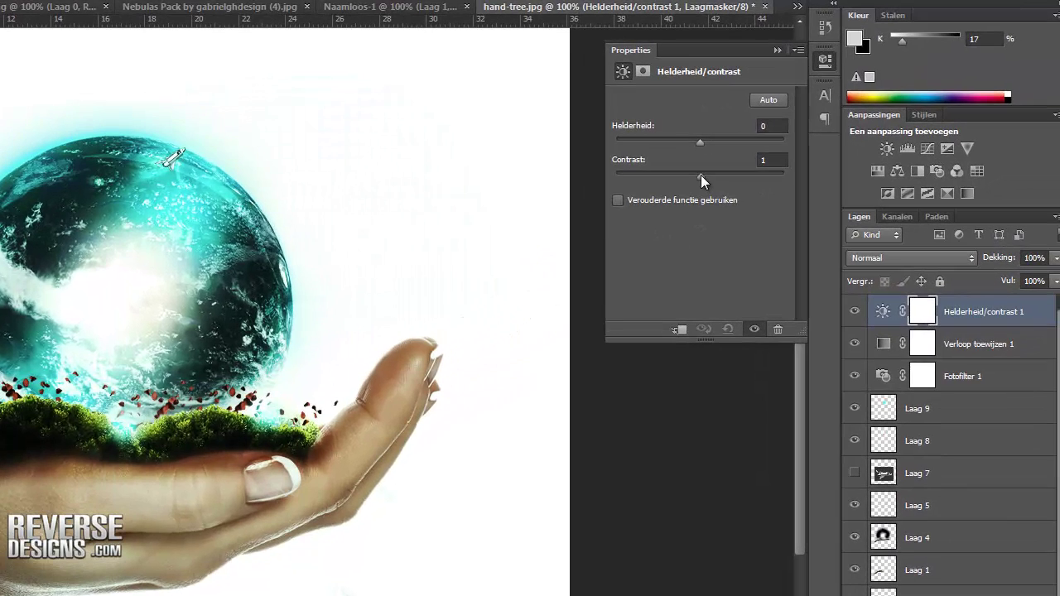
{"action": "left_click_drag", "start_coordinate": [844, 129], "coordinate": [854, 129]}
{"action": "left_click_drag", "start_coordinate": [712, 175], "coordinate": [740, 180]}
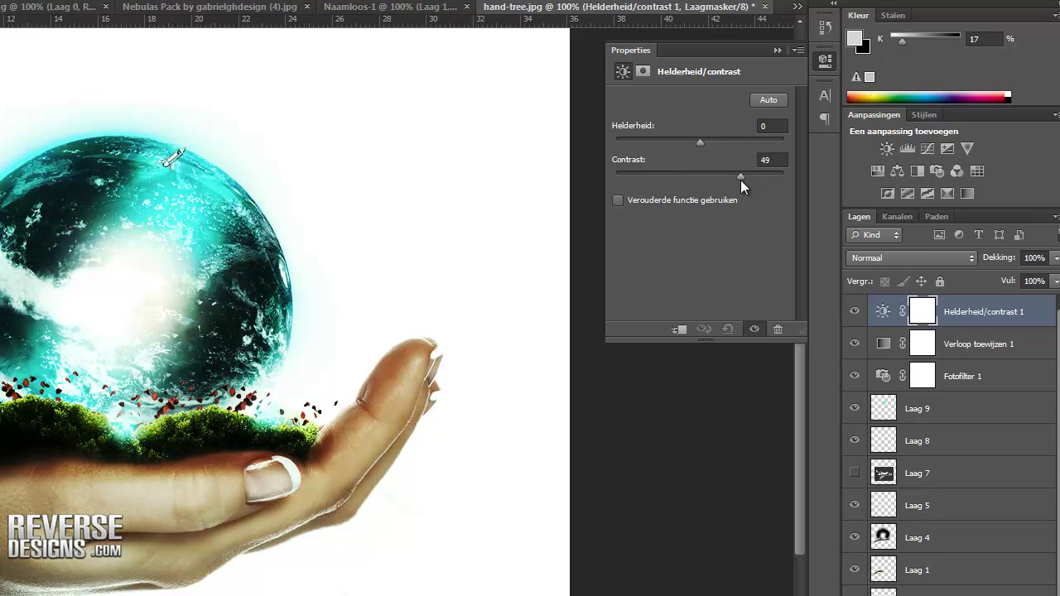
{"action": "left_click_drag", "start_coordinate": [695, 144], "coordinate": [654, 140]}
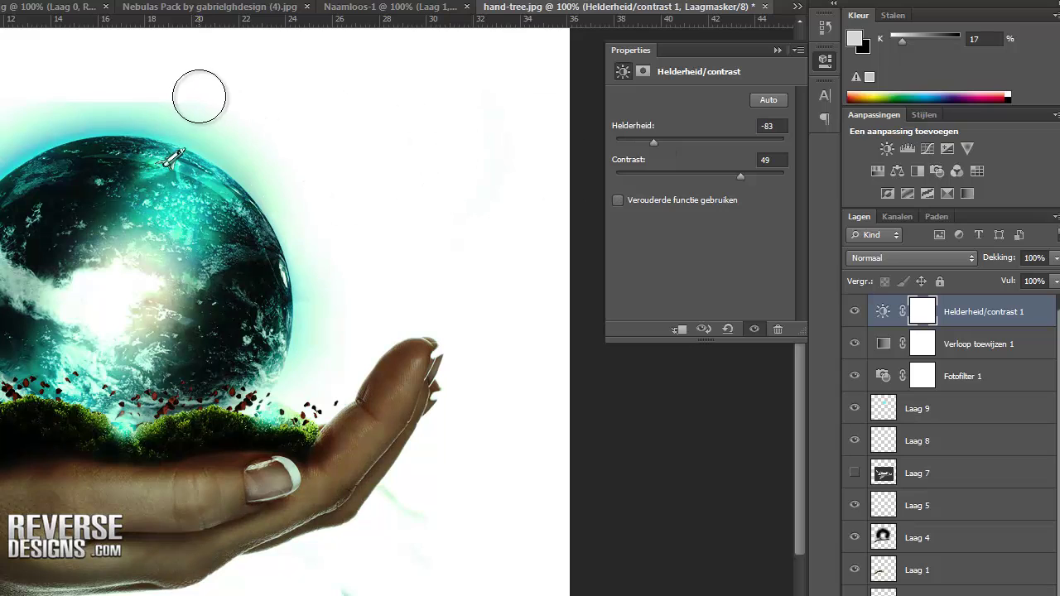
Step: Erase the Helderheid/contrast 1 mask over the globe and foliage with a soft 463 px eraser at 0% hardness
{"action": "left_click_drag", "start_coordinate": [172, 89], "coordinate": [279, 130]}
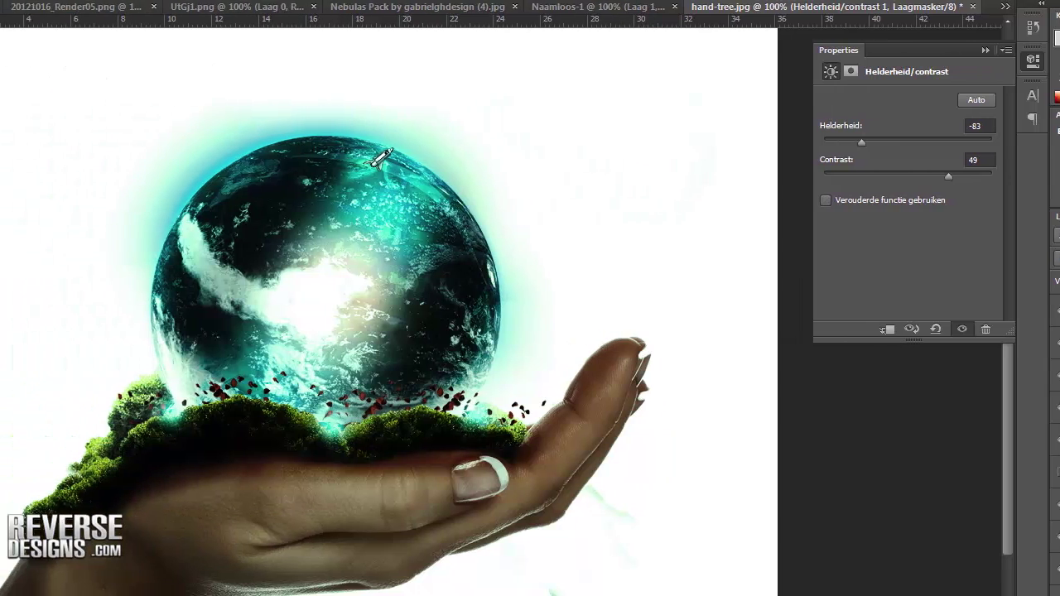
{"action": "right_click", "coordinate": [159, 31]}
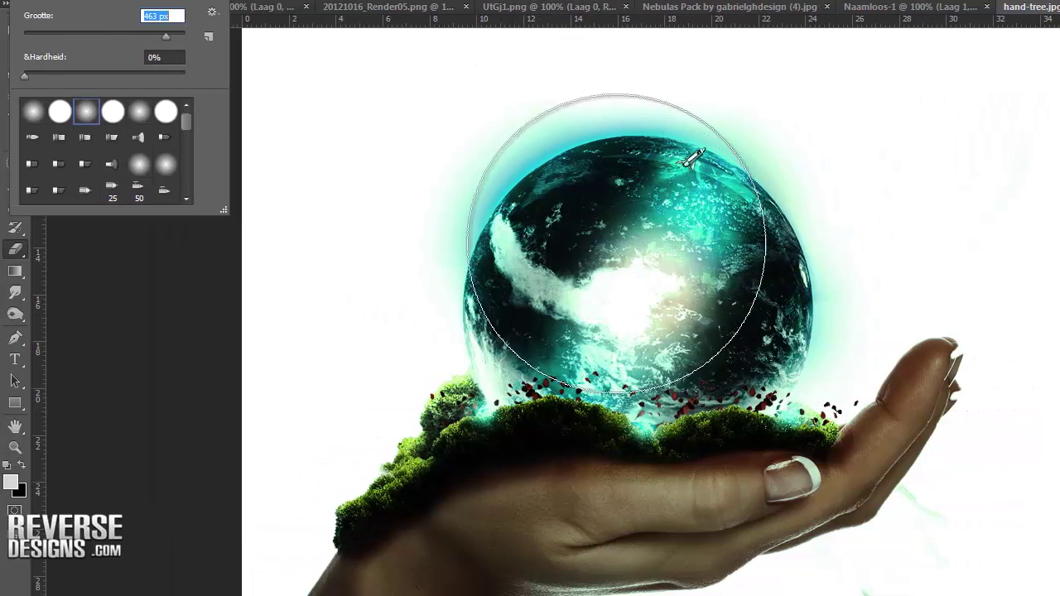
{"action": "key", "text": "Return"}
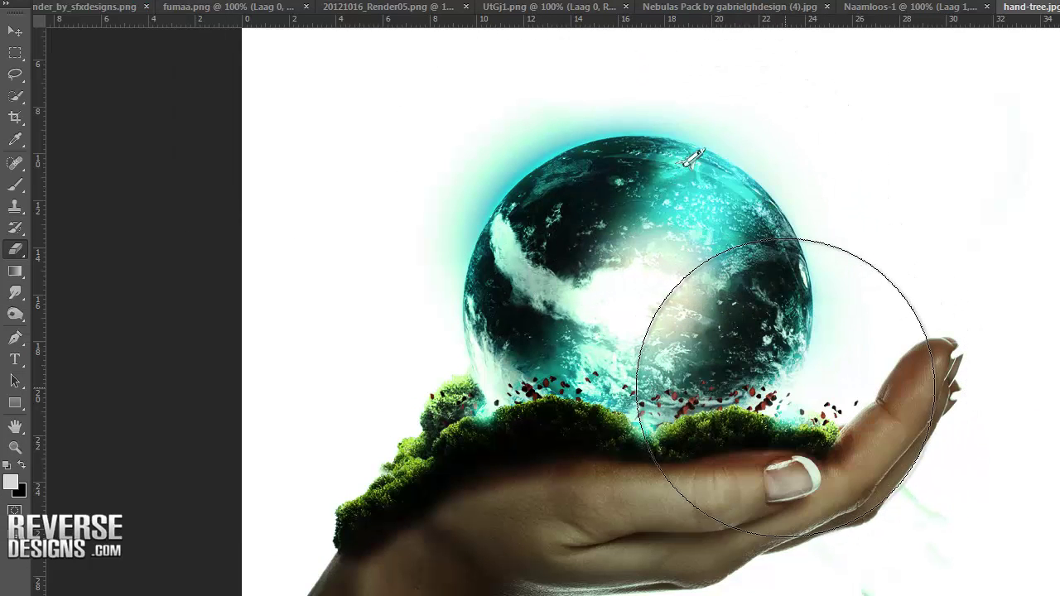
{"action": "left_click", "coordinate": [555, 412]}
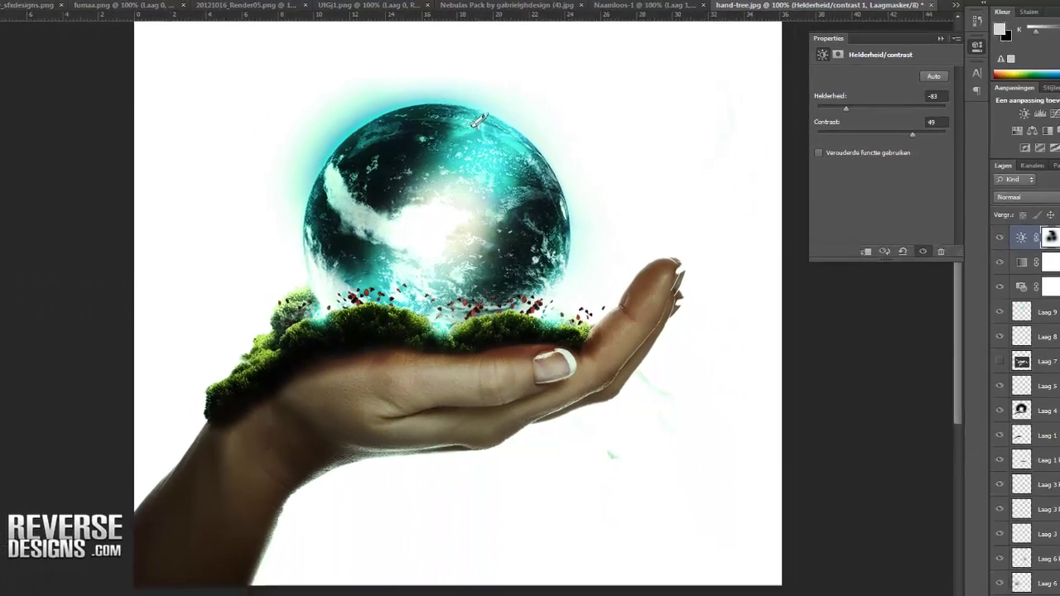
Step: Add an empty layer above Laag 9 and set its blend mode to Lineair tegenhouden (toevoegen)
{"action": "left_click", "coordinate": [11, 483]}
{"action": "left_click", "coordinate": [961, 238]}
{"action": "left_click", "coordinate": [1026, 310]}
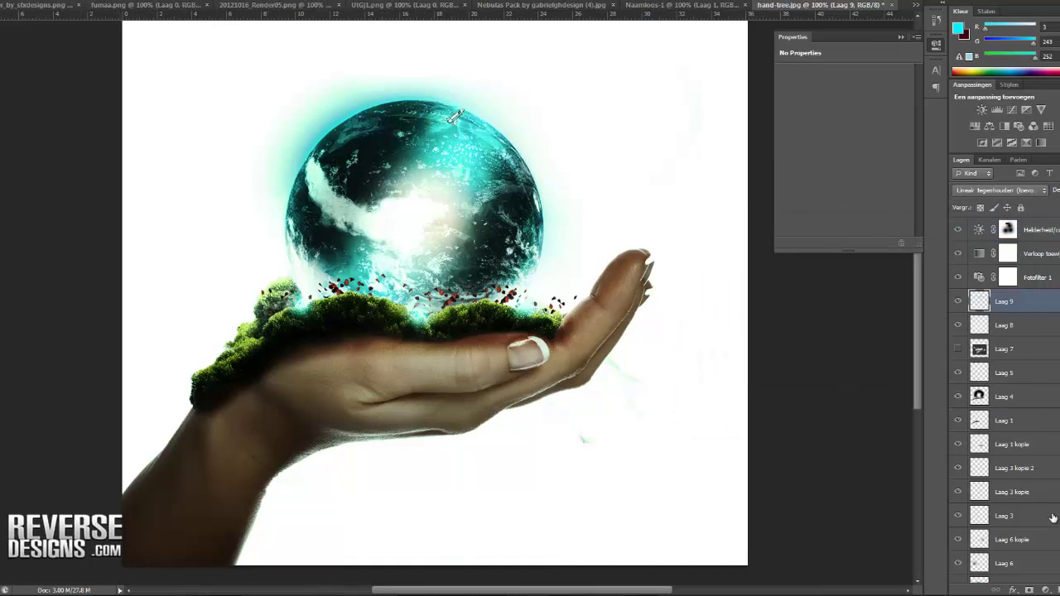
{"action": "key", "text": "ctrl+shift+alt+n"}
{"action": "left_click", "coordinate": [1041, 192]}
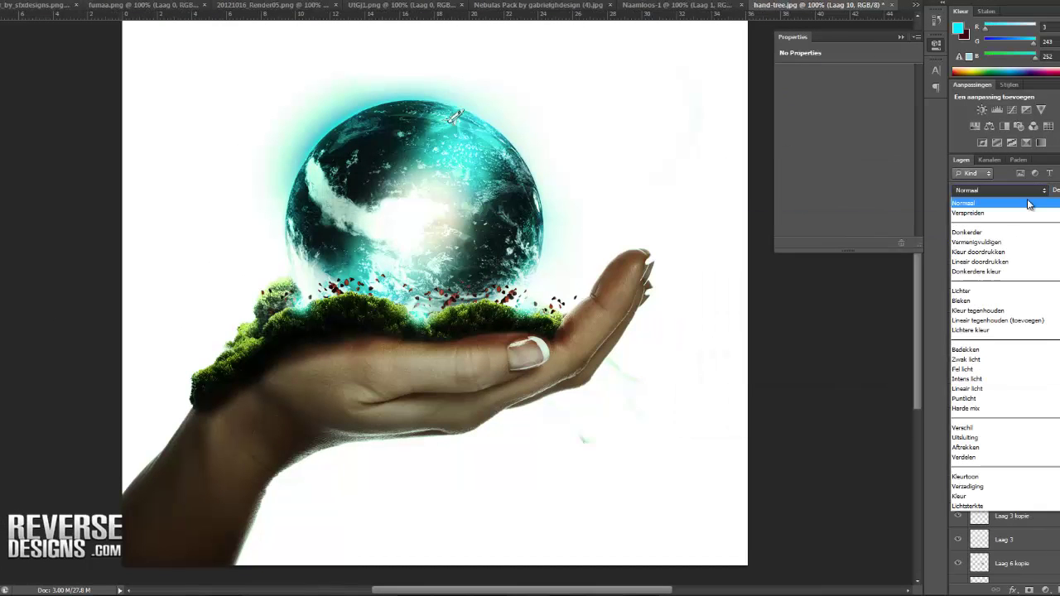
{"action": "left_click", "coordinate": [994, 321]}
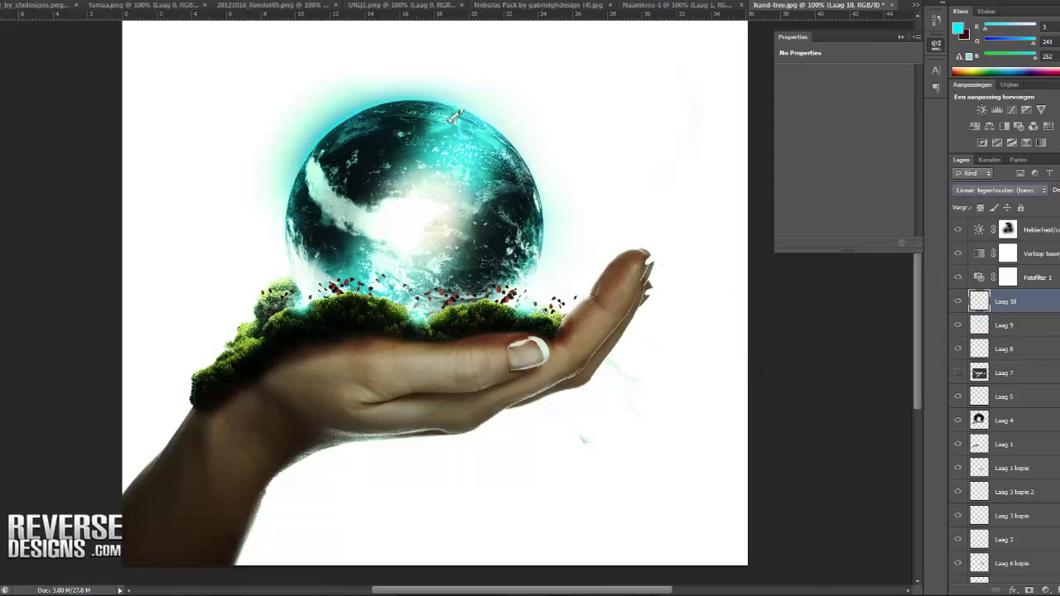
Step: Paint a soft cyan glow over the raised fingertips on Laag 10 and tone it down
{"action": "left_click", "coordinate": [2, 15]}
{"action": "left_click", "coordinate": [29, 26]}
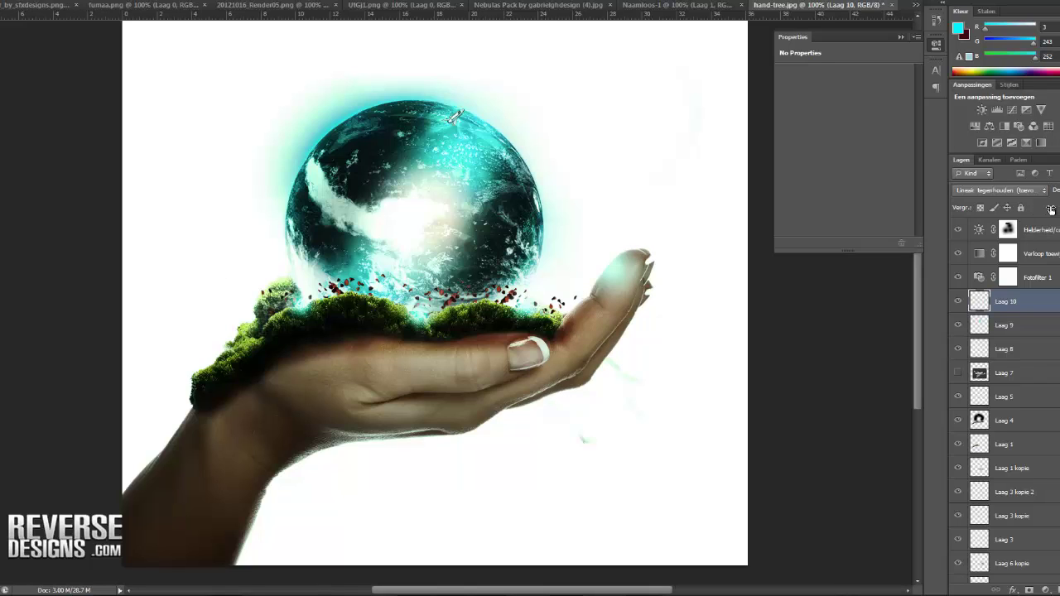
{"action": "key", "text": "ctrl+z"}
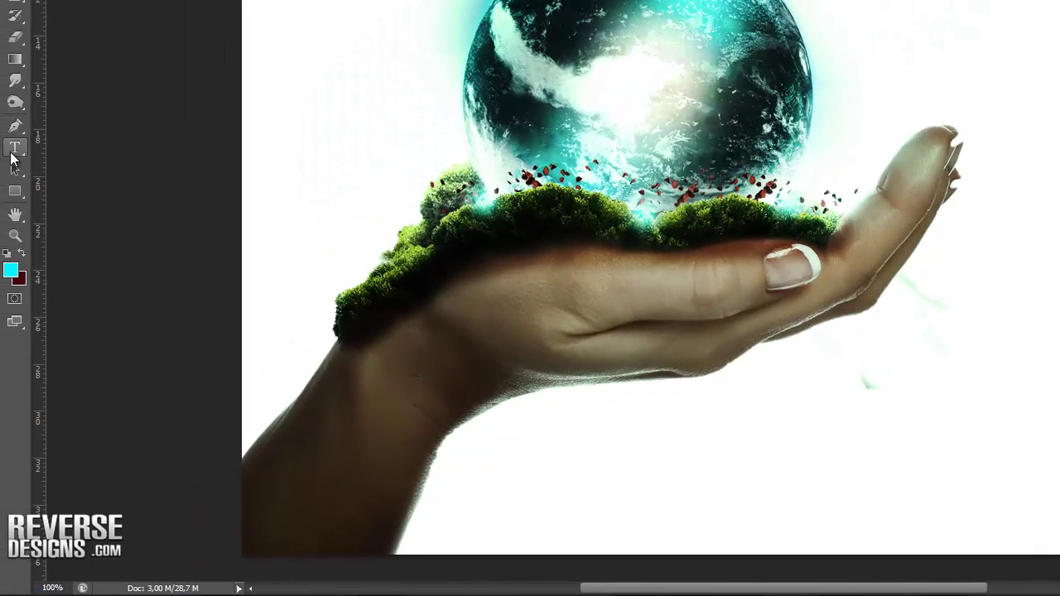
Step: Add the cyan text "Thanks for watching" in the white area below the hand
{"action": "key", "text": "t"}
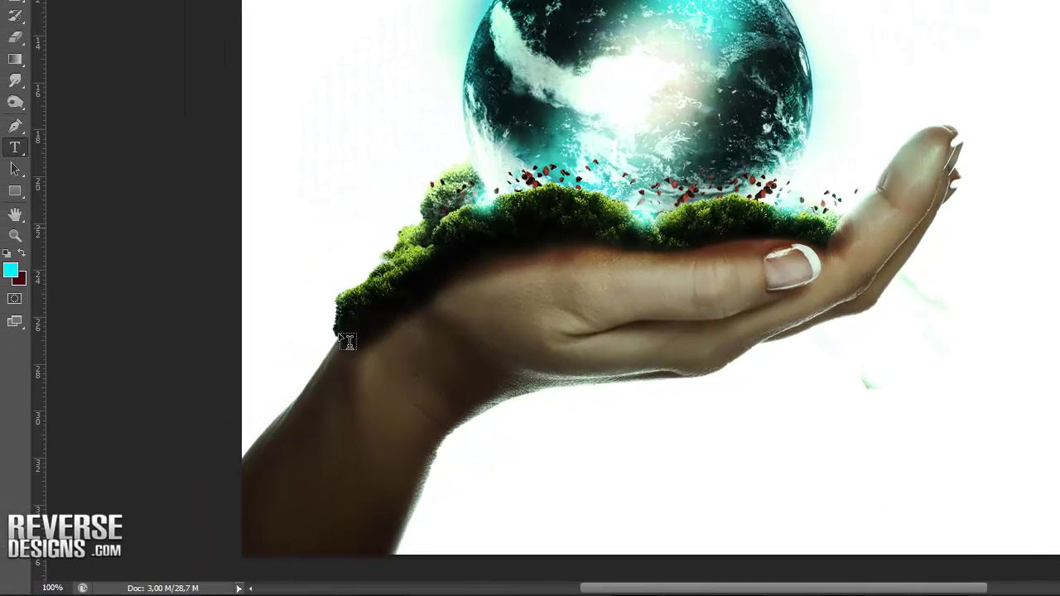
{"action": "left_click", "coordinate": [706, 442]}
{"action": "type", "text": "Ihanks our website"}
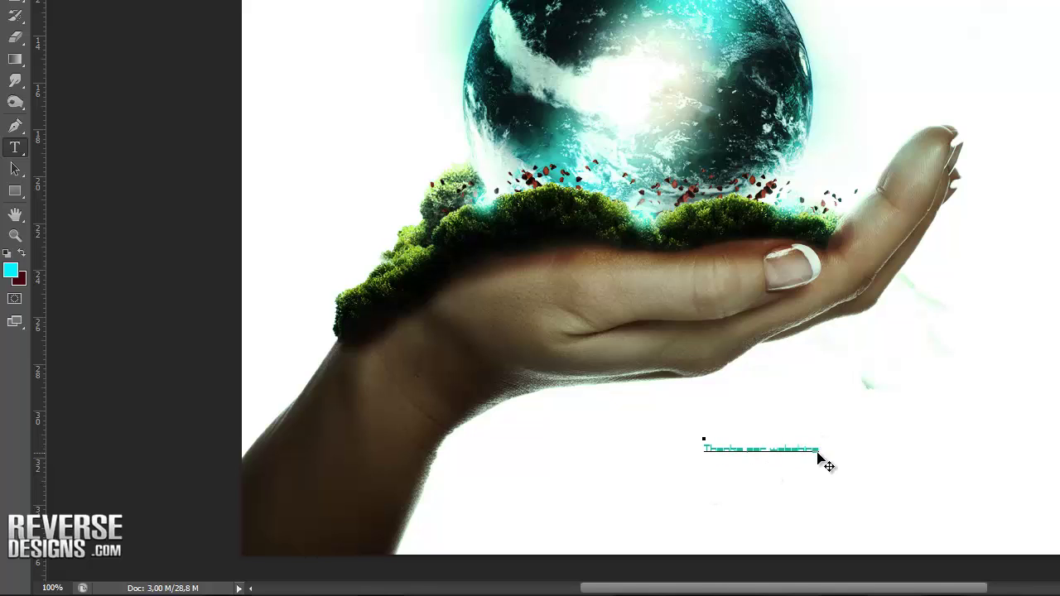
Step: Enlarge the "Thanks for watching" text and move it beneath the hand so it fits fully inside the canvas
{"action": "left_click_drag", "start_coordinate": [820, 441], "coordinate": [679, 443]}
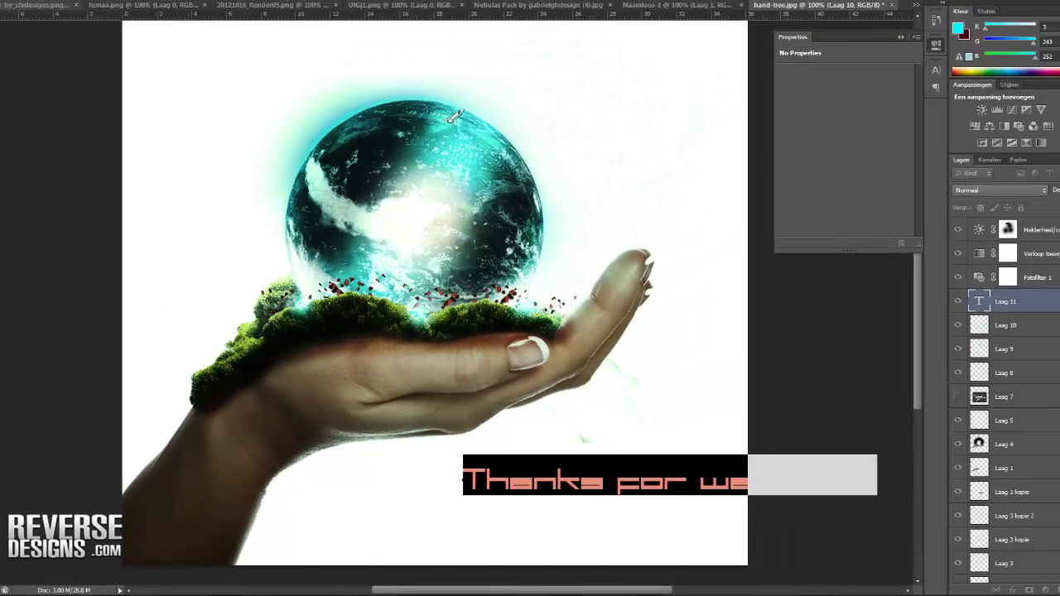
{"action": "left_click", "coordinate": [449, 122]}
{"action": "key", "text": "ctrl+Return"}
{"action": "left_click_drag", "start_coordinate": [590, 491], "coordinate": [402, 504]}
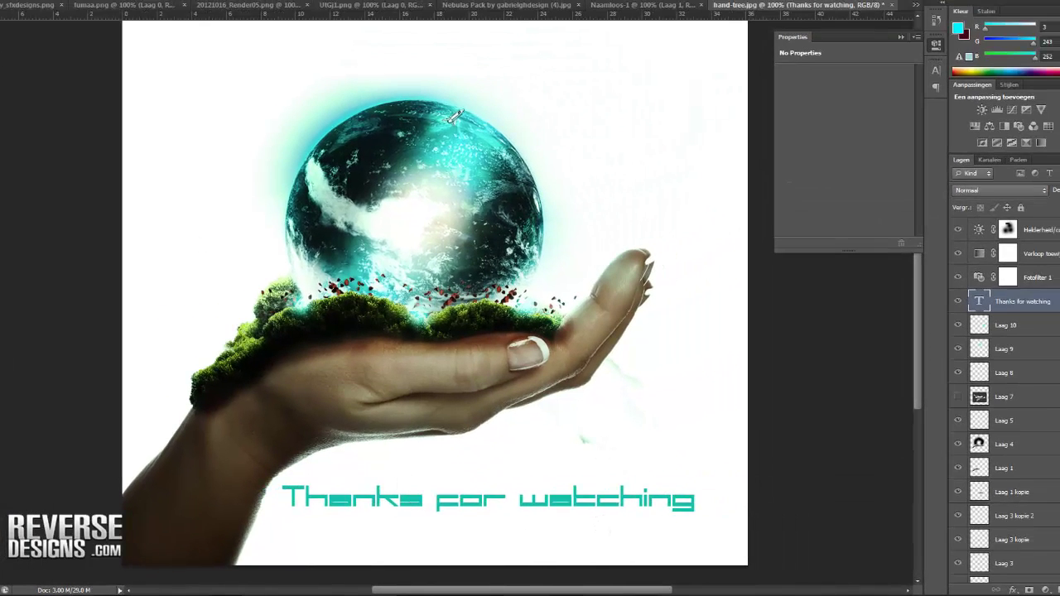
Step: Add a second text line reading "Subscribe" just below "Thanks for watching"
{"action": "mouse_move", "coordinate": [414, 595]}
{"action": "left_click", "coordinate": [454, 535]}
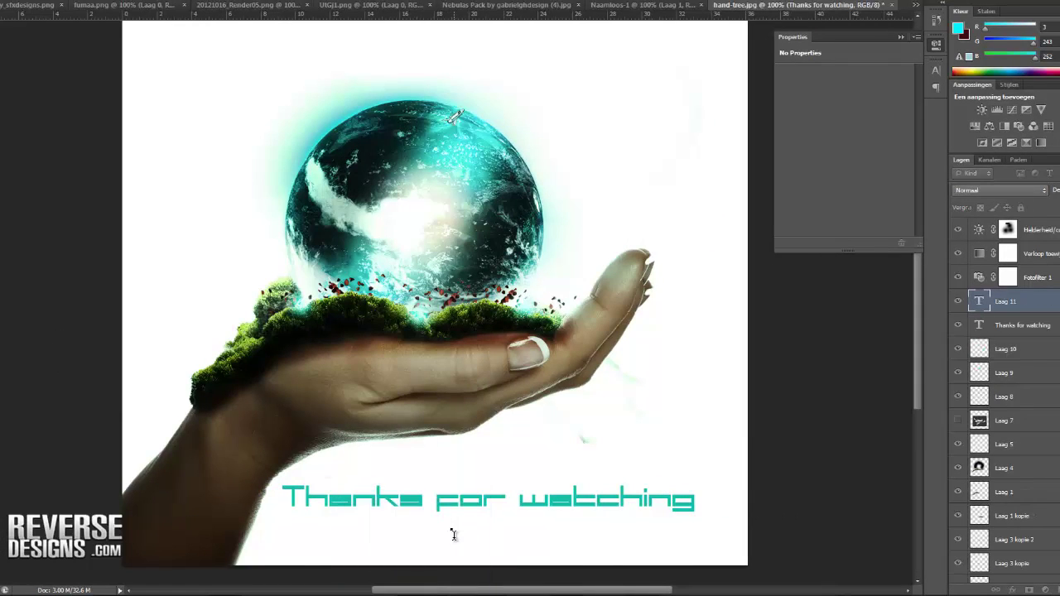
{"action": "type", "text": "Subs"}
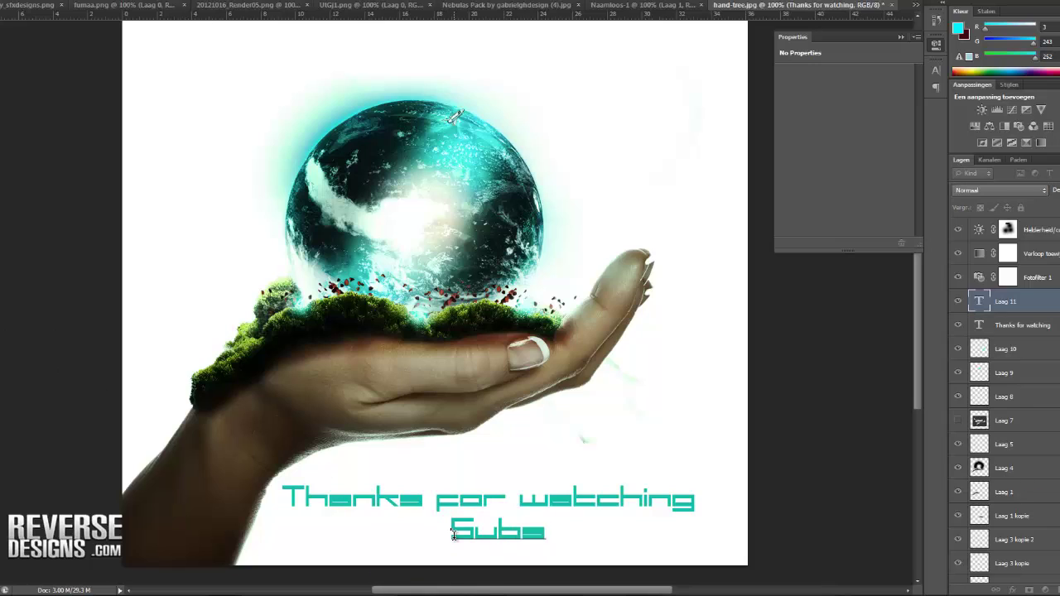
{"action": "type", "text": "cribe"}
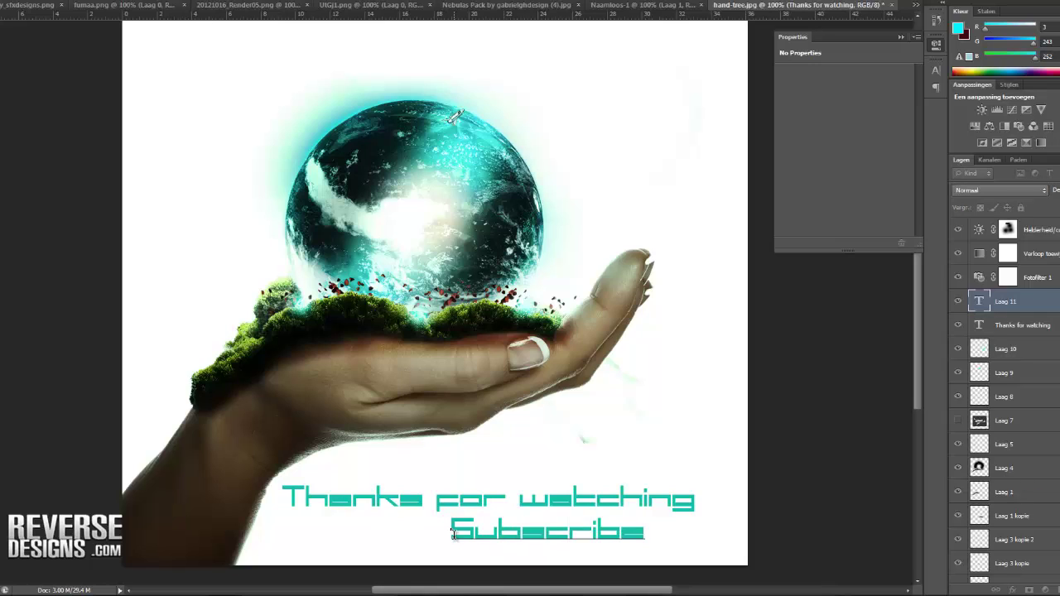